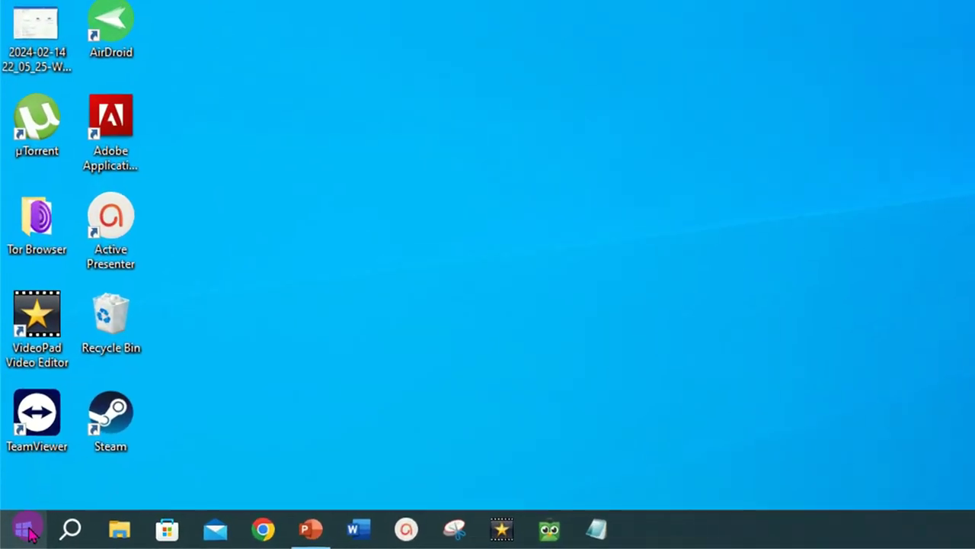
- Launch PowerPoint from the Start menu's app list and pick the blank presentation template
left_click(29, 529)
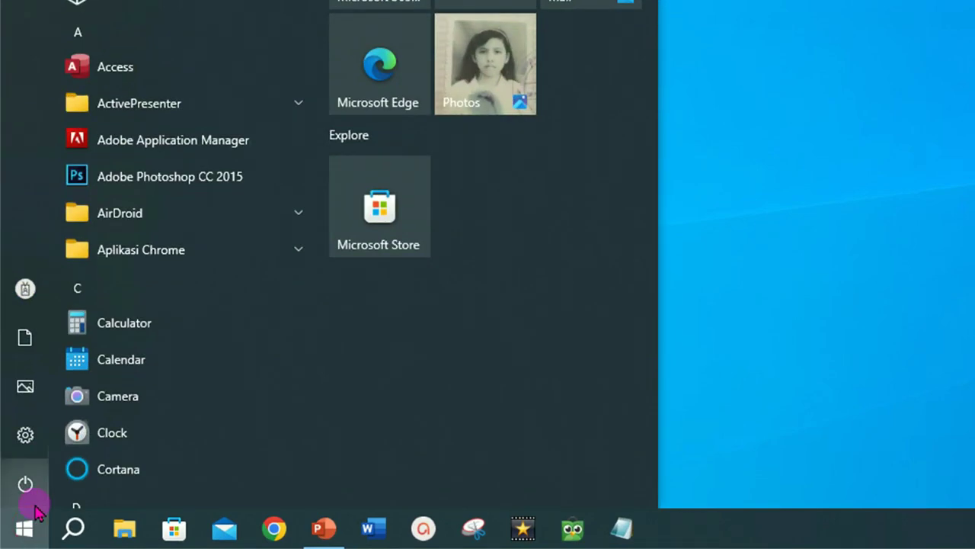
scroll(164, 278, "down", 5)
scroll(164, 282, "down", 5)
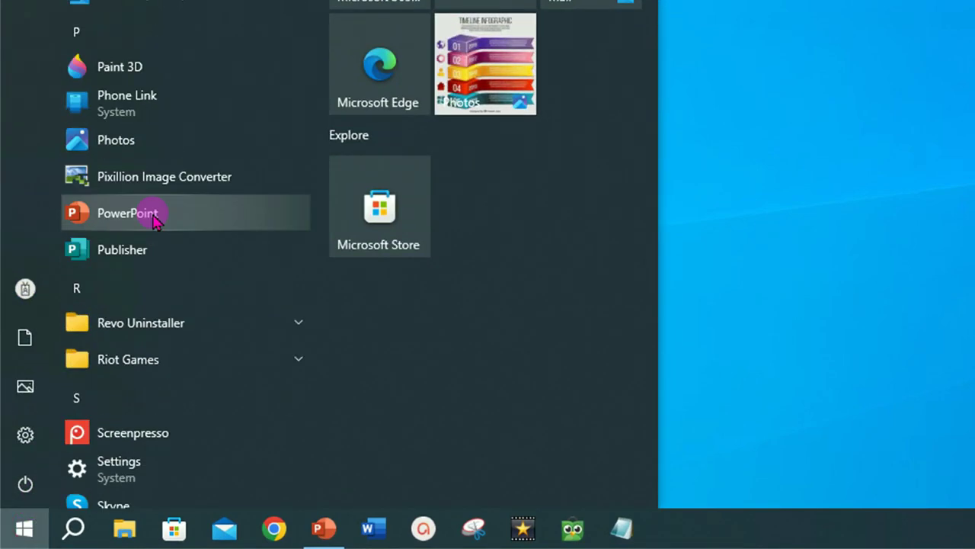
left_click(127, 214)
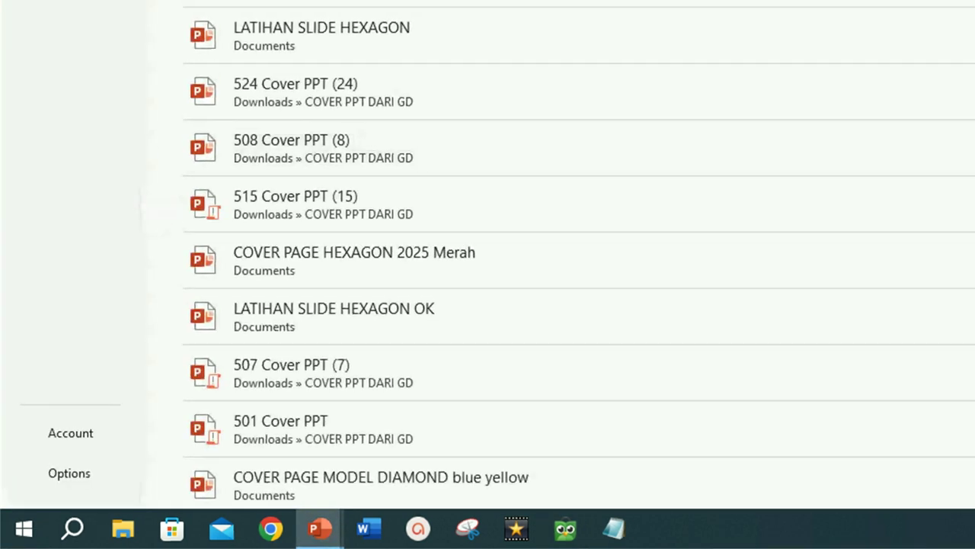
left_click(147, 107)
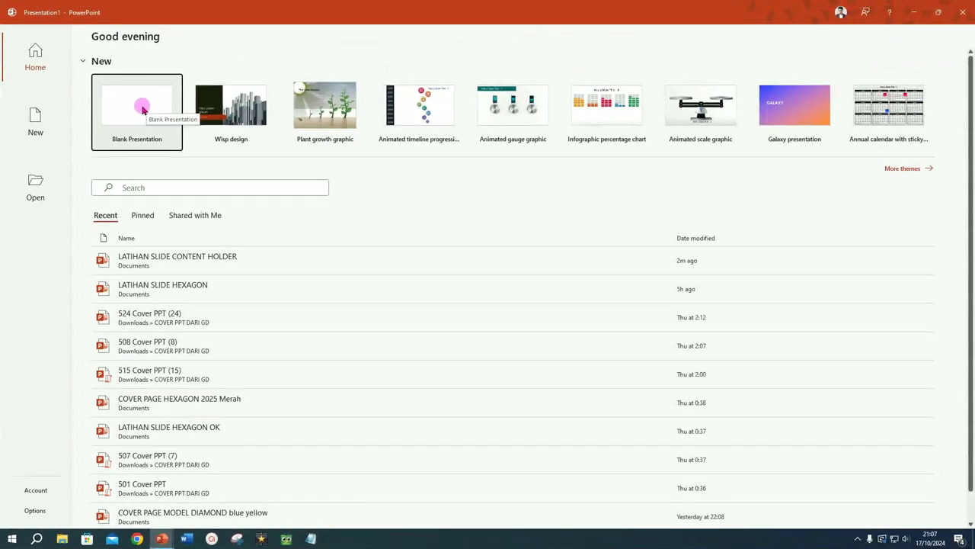
- Create a new blank presentation and apply the Blank layout to its slide
left_click(142, 109)
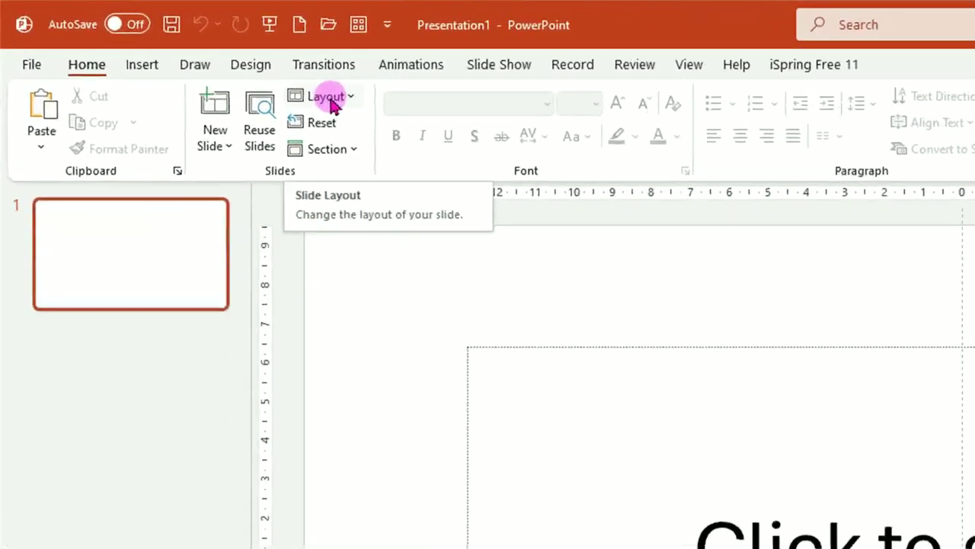
left_click(166, 52)
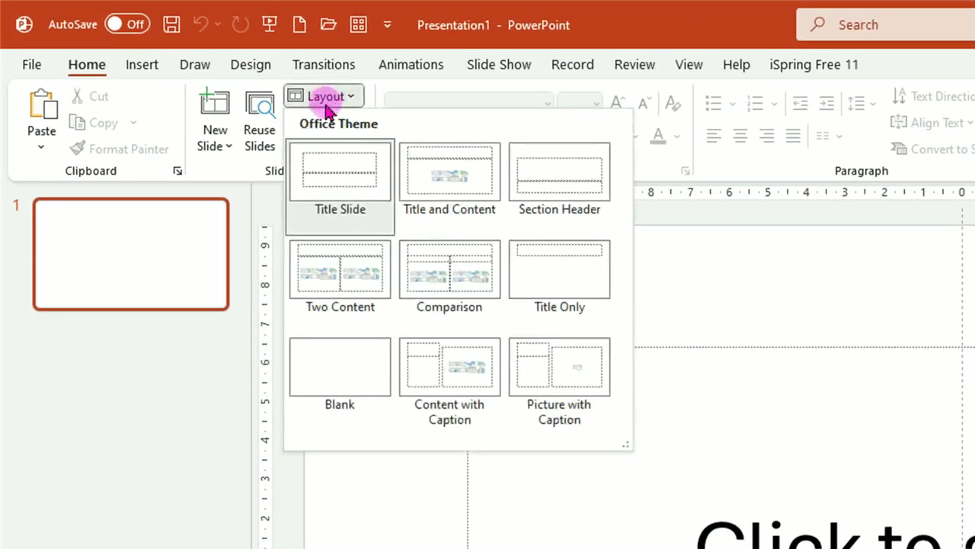
left_click(341, 379)
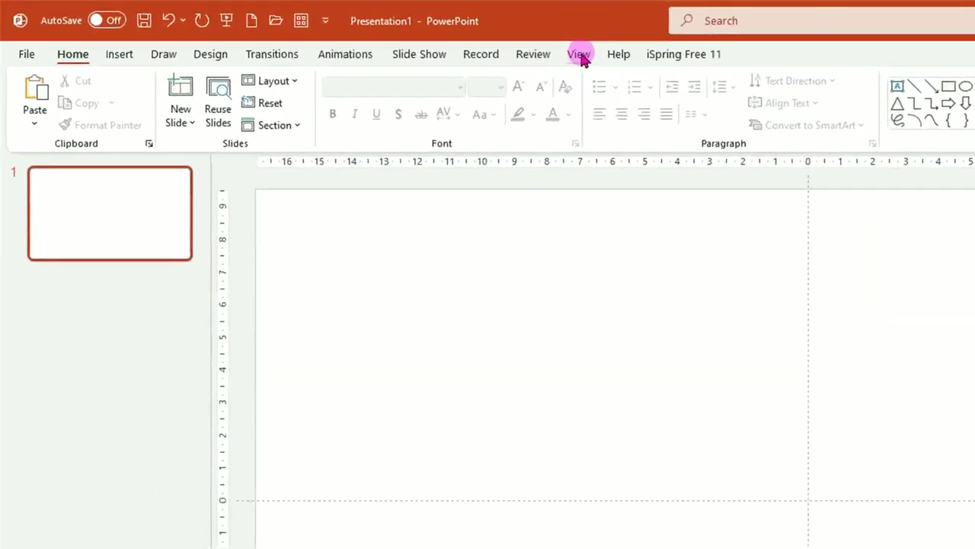
- Turn on the slide guides from the View tab
left_click(579, 55)
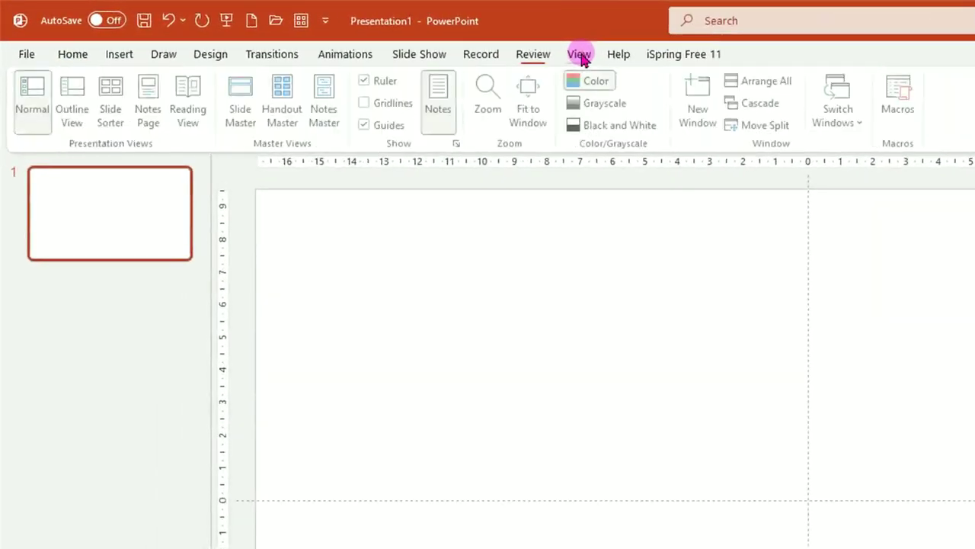
left_click(369, 128)
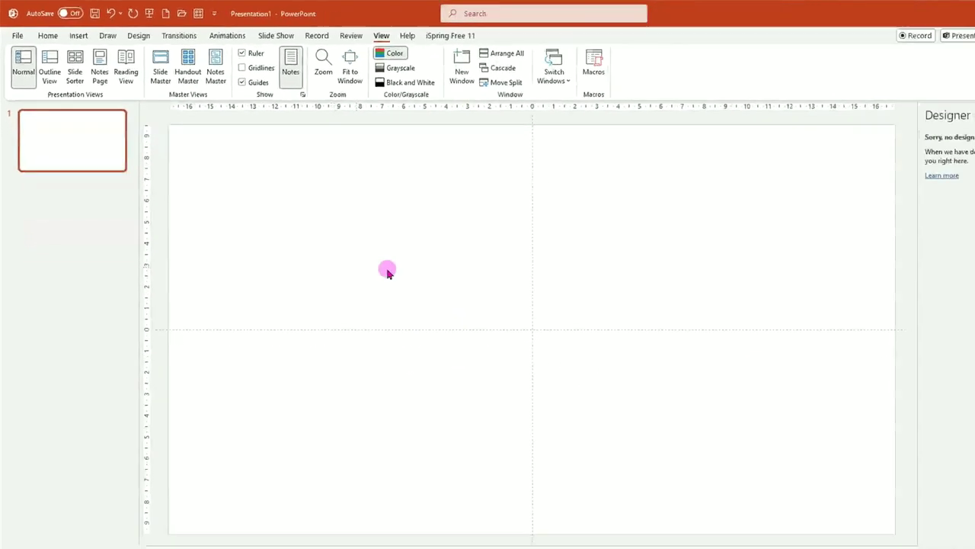
right_click(722, 150)
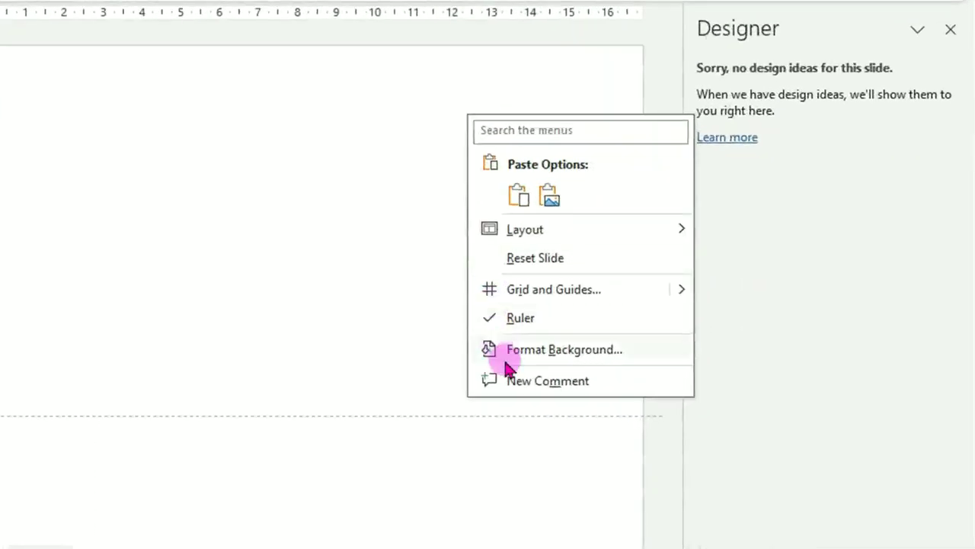
- Give the background a two-stop gradient from near-white at 14% to light grey
left_click(547, 354)
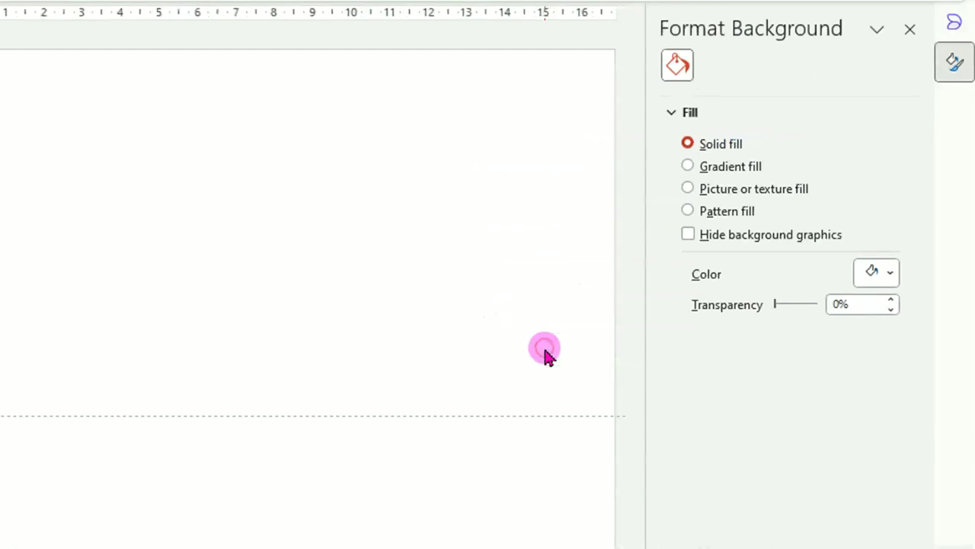
left_click(688, 166)
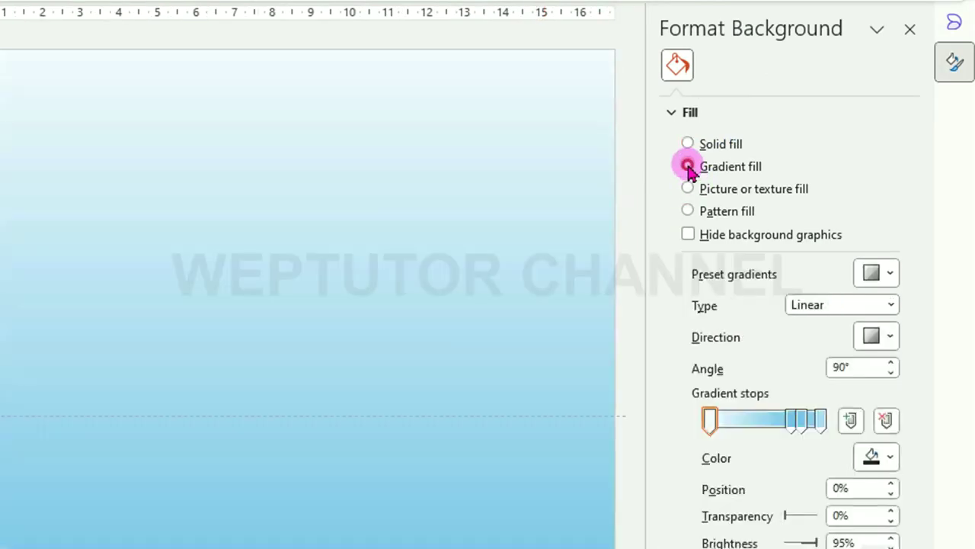
left_click(886, 422)
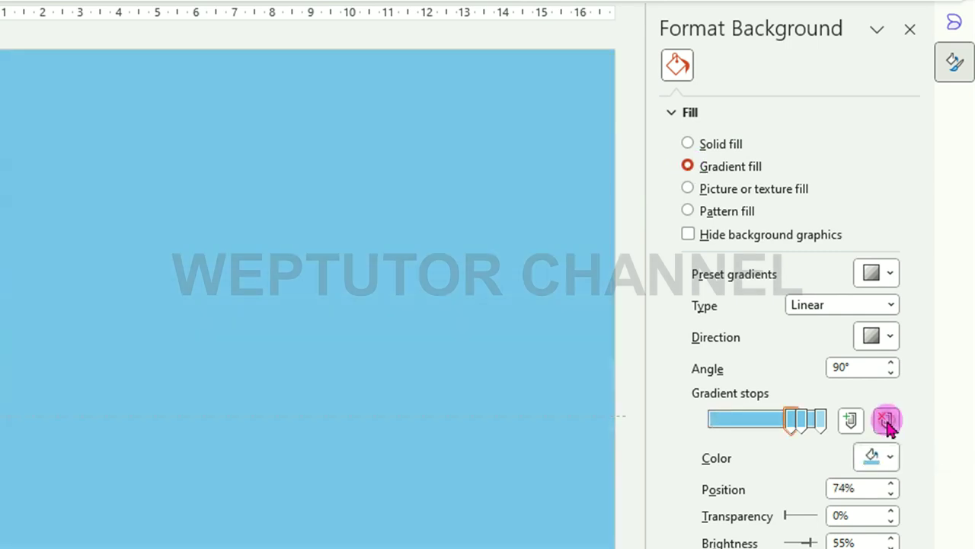
left_click_drag(802, 422, 706, 425)
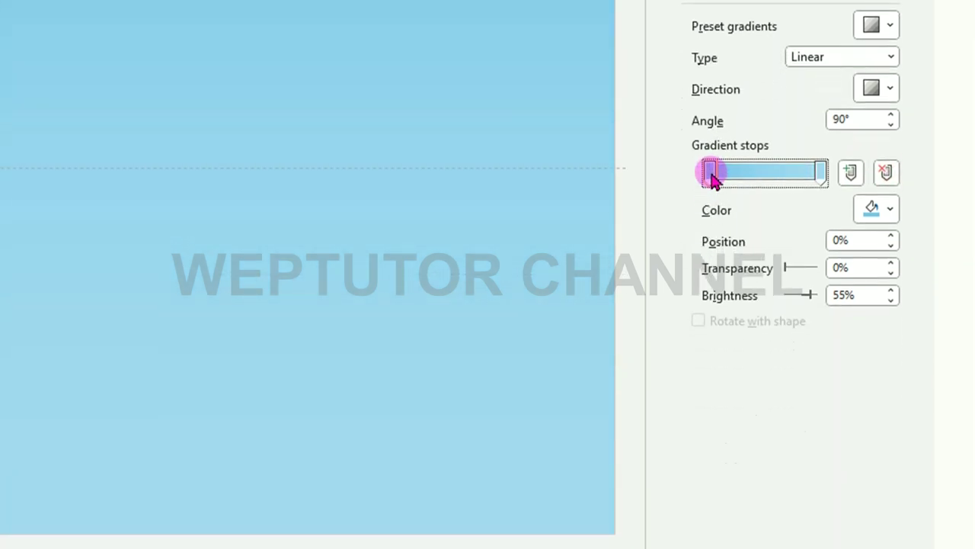
left_click(890, 208)
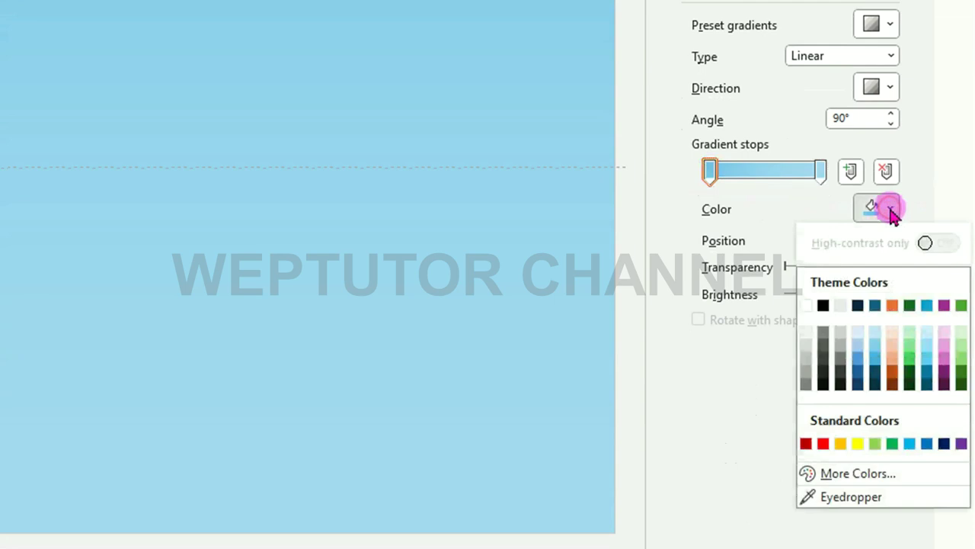
left_click(807, 335)
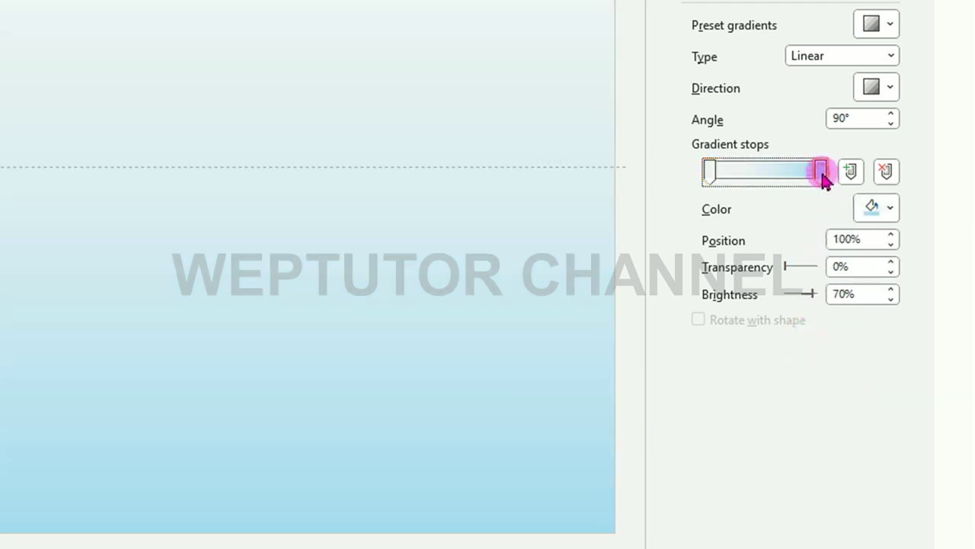
left_click(887, 214)
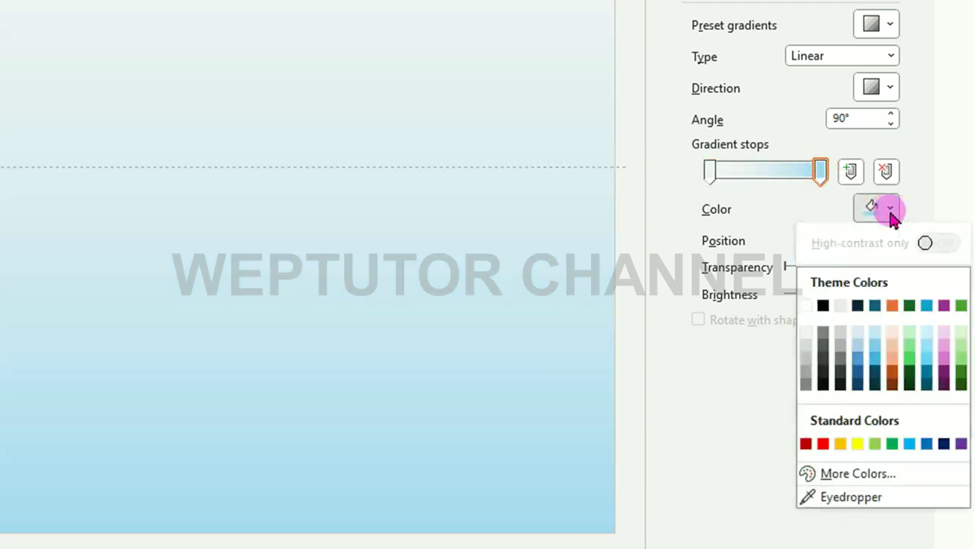
left_click(841, 336)
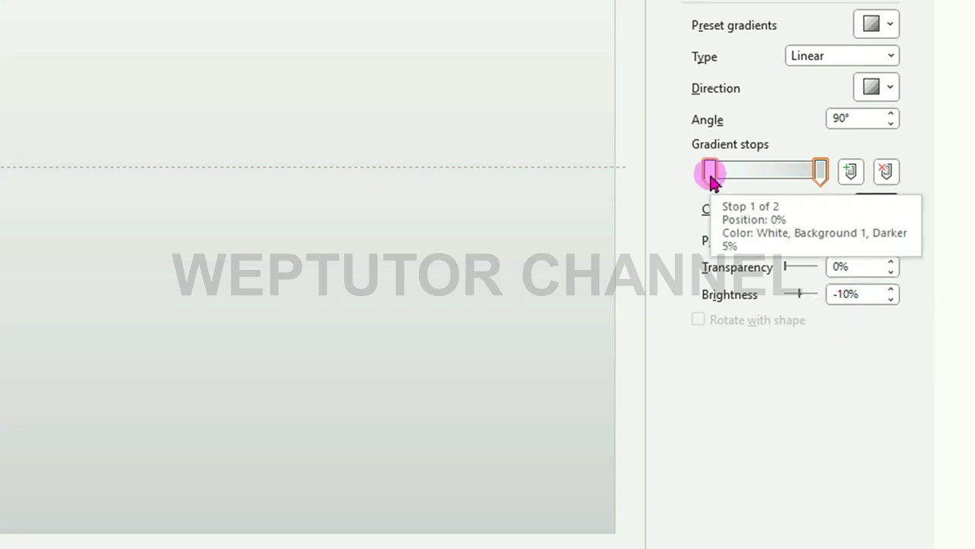
left_click_drag(710, 174, 755, 174)
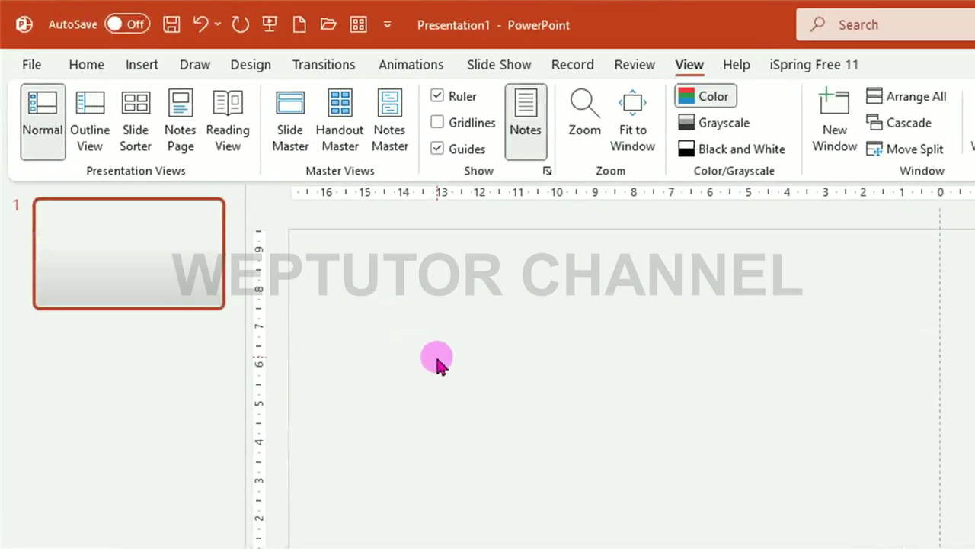
- Draw a Top Corners Rounded rectangle on the slide
left_click(142, 74)
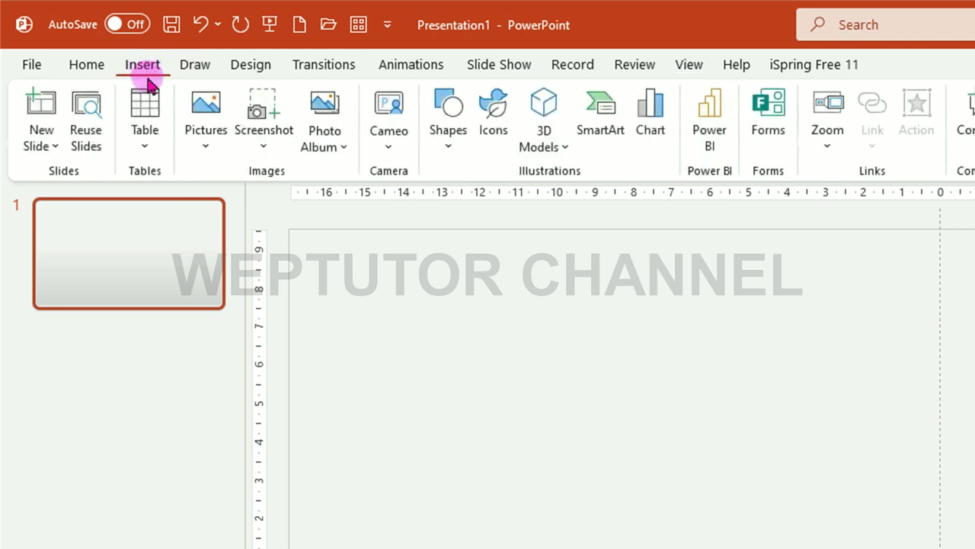
left_click(449, 149)
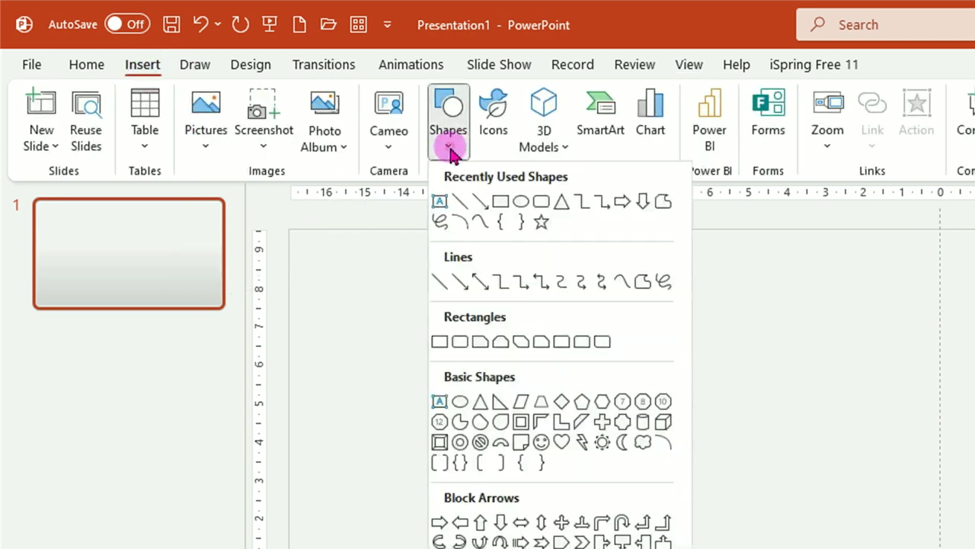
left_click(582, 342)
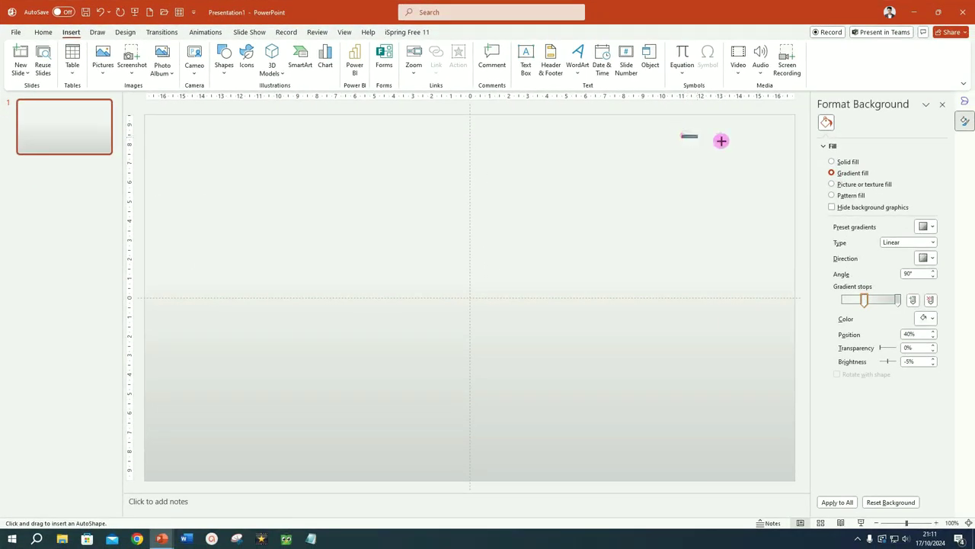
left_click_drag(720, 140, 780, 260)
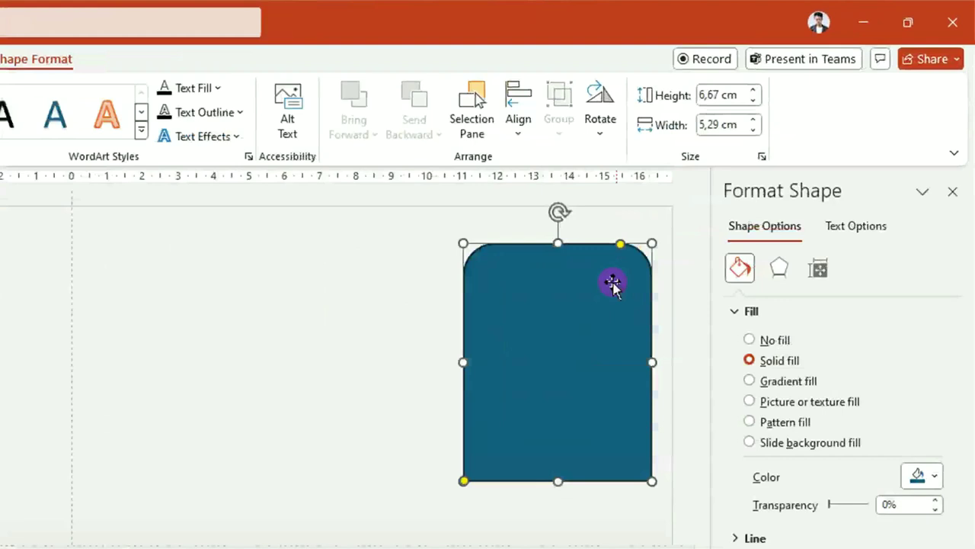
- Size the rounded shape to 5 × 5 cm, move it near the top, remove its outline, and duplicate it
left_click(732, 141)
left_click(732, 141)
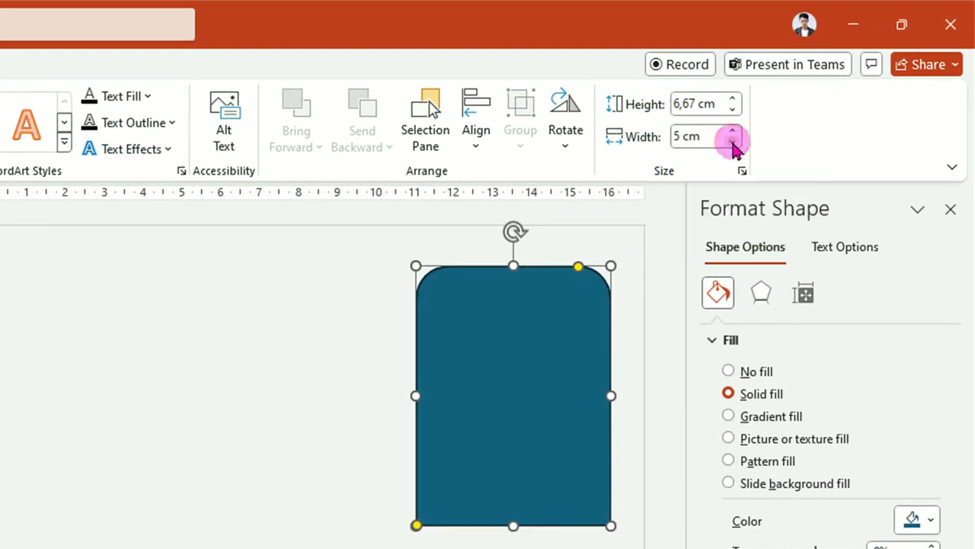
left_click(733, 109)
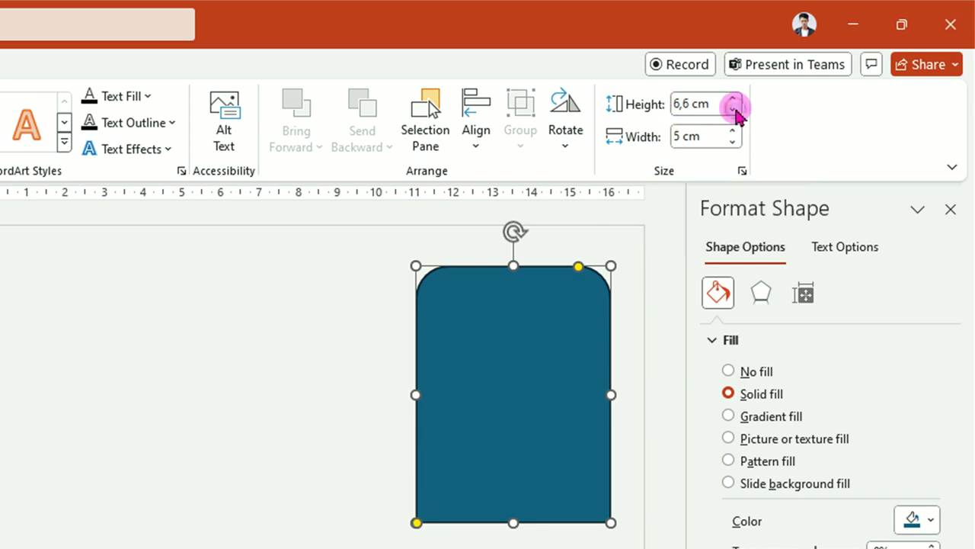
left_click(733, 110)
left_click(733, 110)
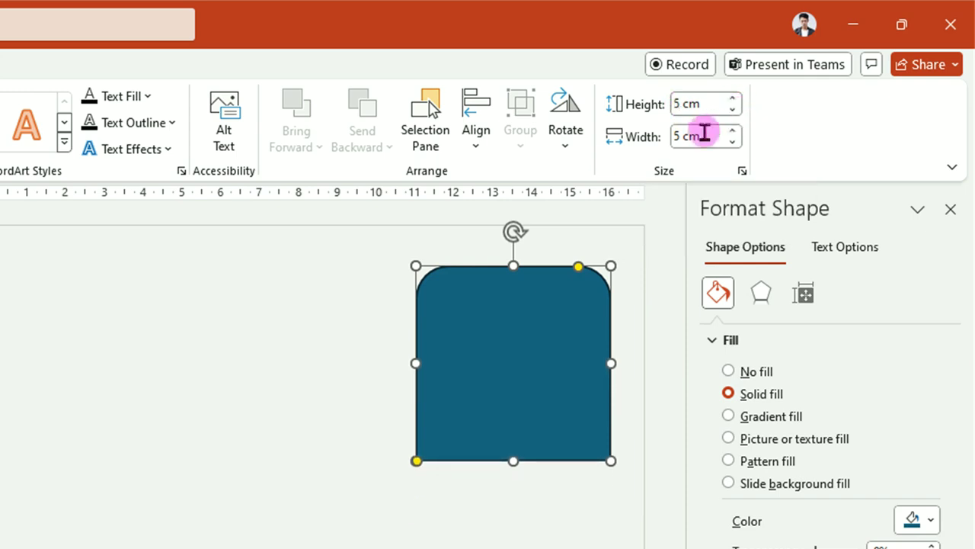
left_click_drag(536, 354, 99, 364)
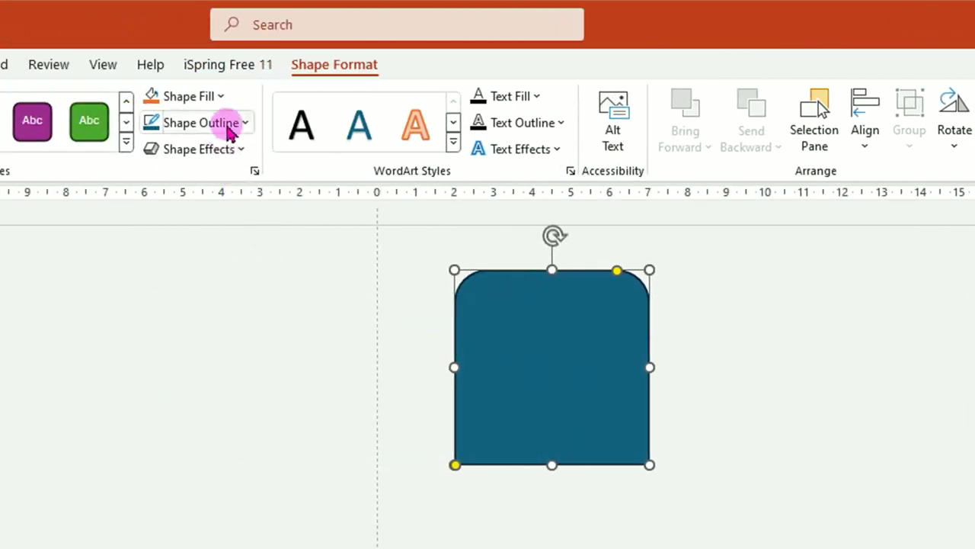
left_click(228, 128)
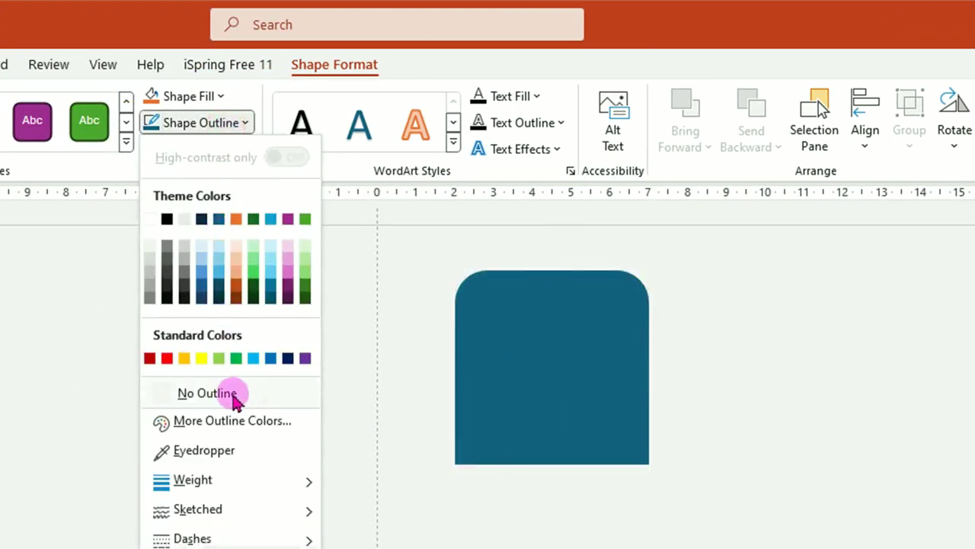
left_click(233, 395)
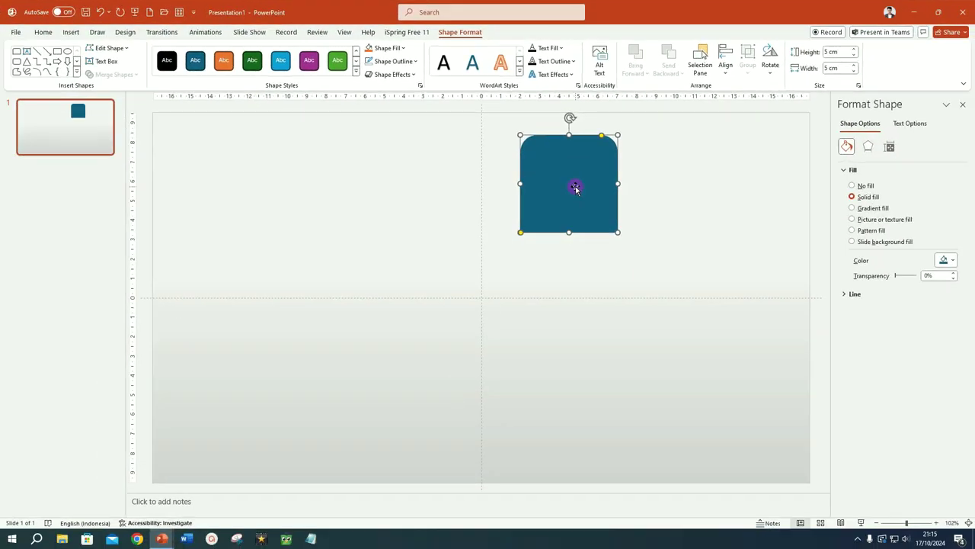
key("ctrl+d")
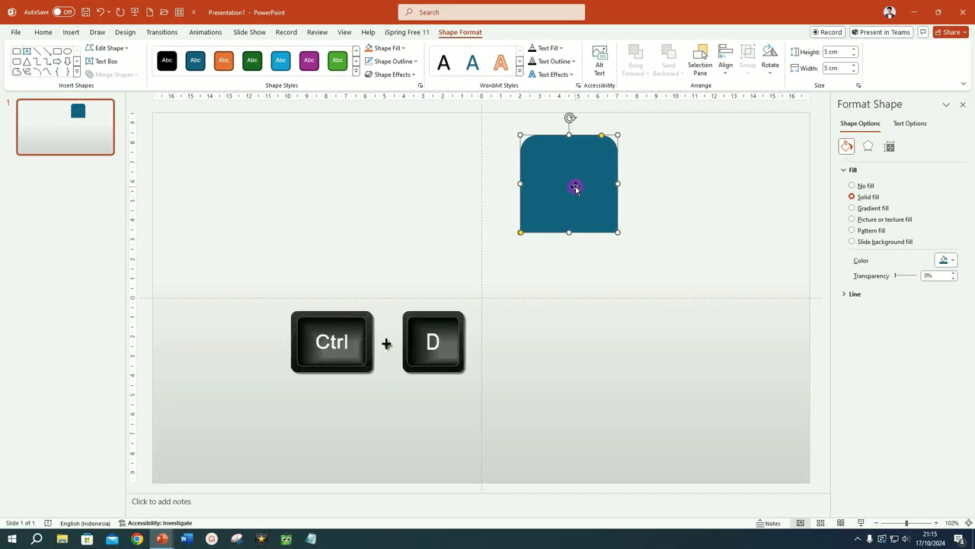
- Move the copy right and resize it to 8,5 cm tall by 5,4 cm wide
left_click_drag(575, 187, 754, 187)
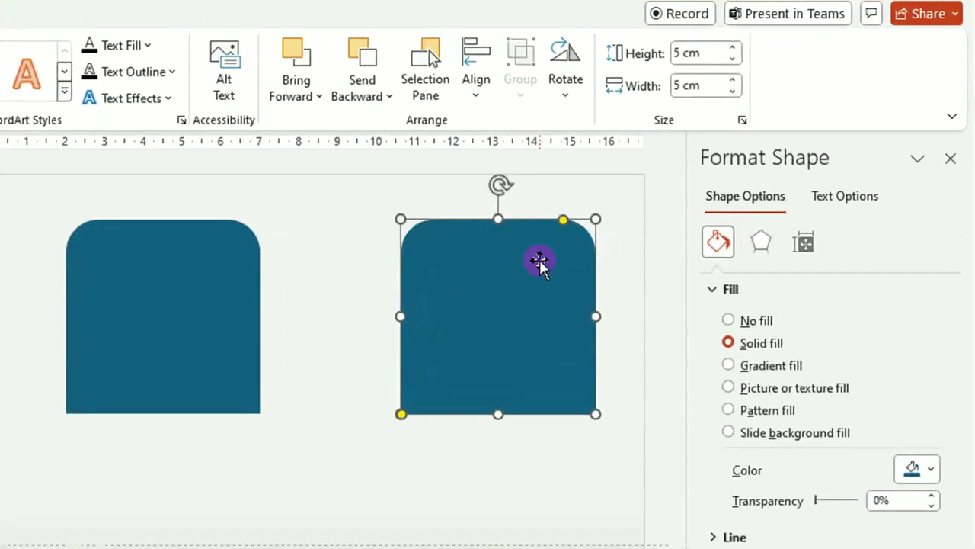
left_click(734, 48)
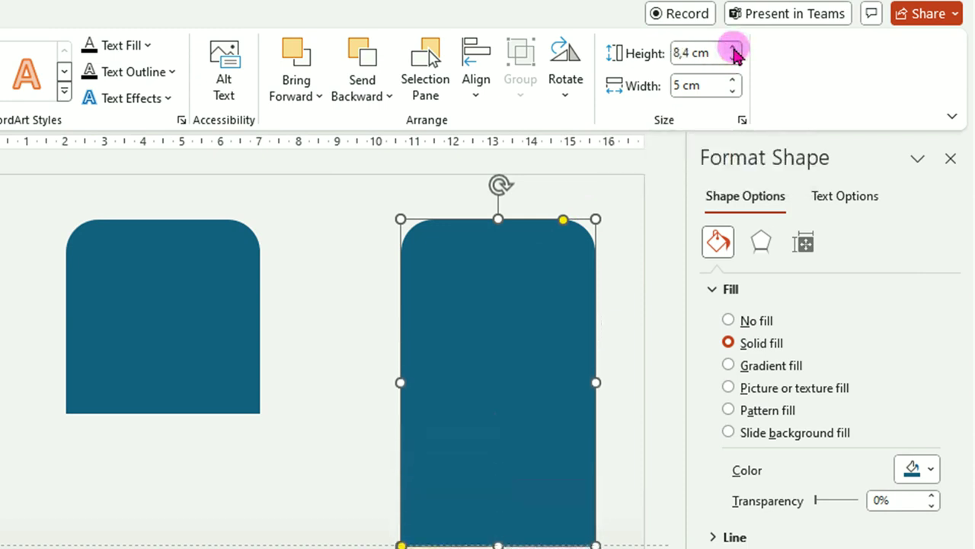
left_click_drag(735, 52, 735, 52)
left_click(693, 65)
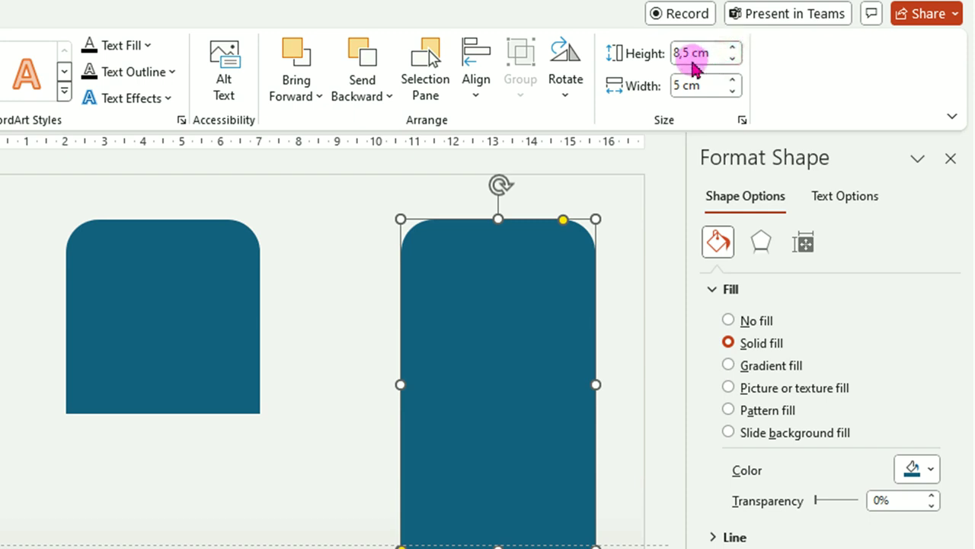
left_click(734, 80)
left_click(734, 79)
left_click(733, 79)
left_click(734, 79)
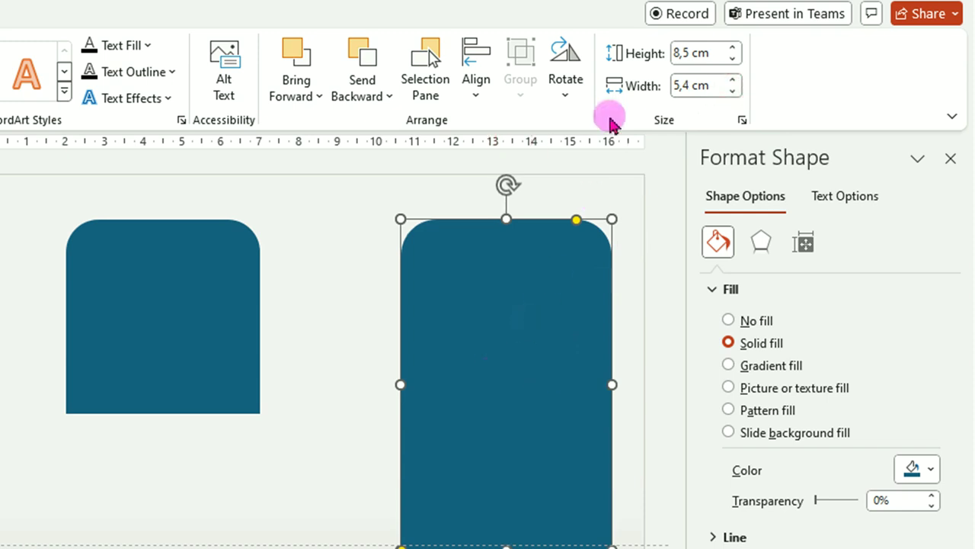
- Flip the tall card vertically and move it lower and left
left_click(567, 98)
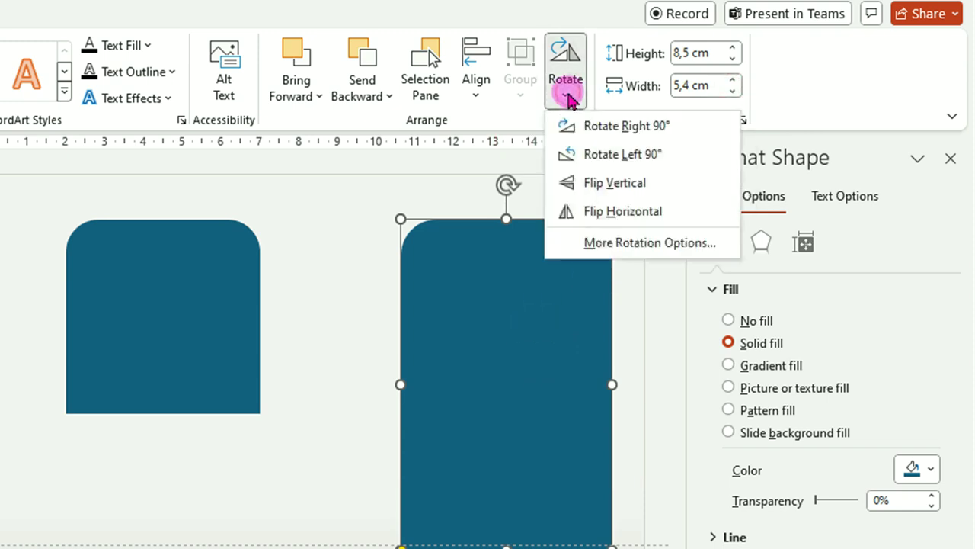
left_click(607, 185)
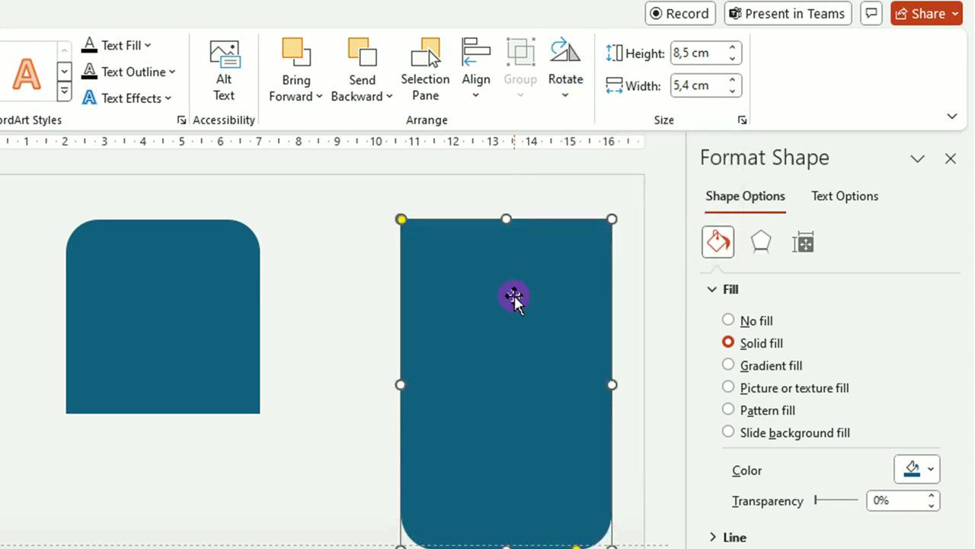
left_click_drag(515, 297, 392, 415)
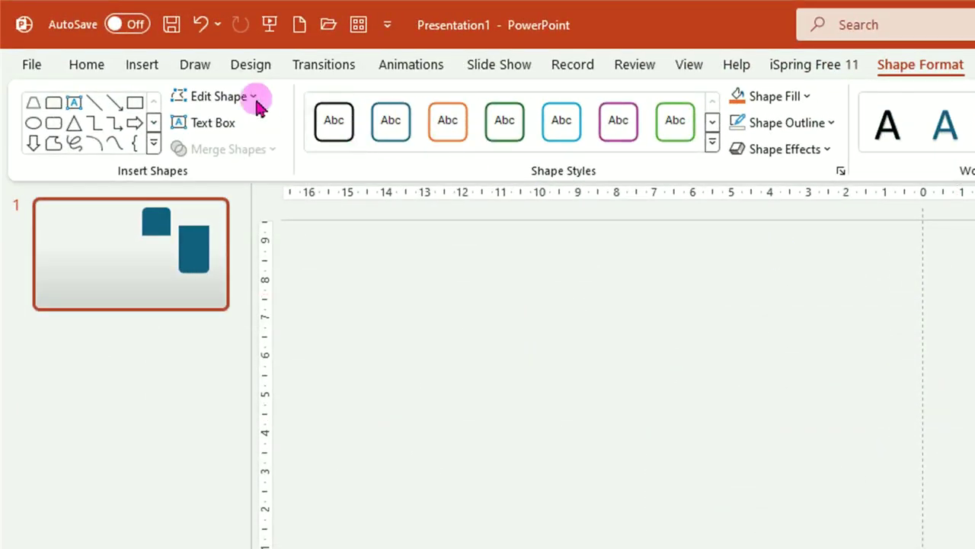
- Draw a trapezoid near the top right and flip it vertically
left_click(149, 67)
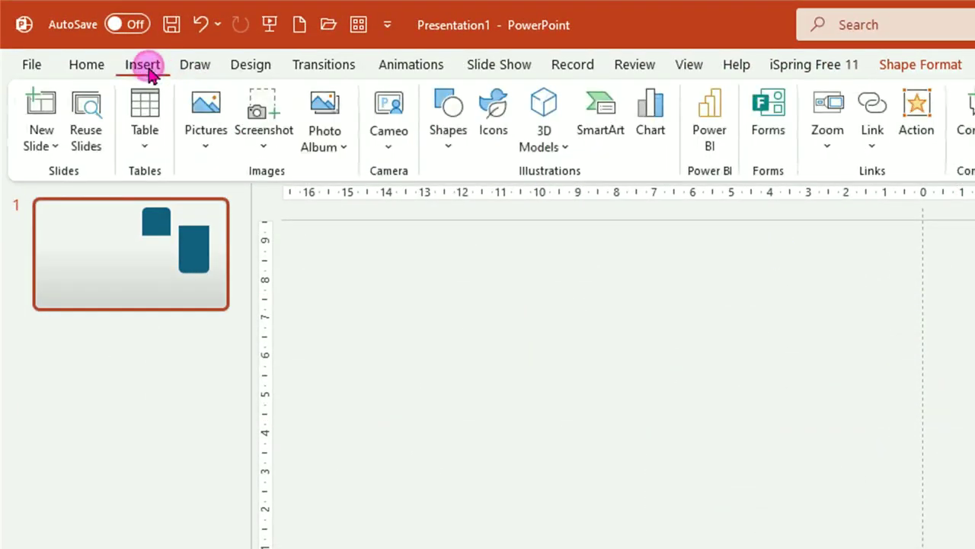
left_click(450, 152)
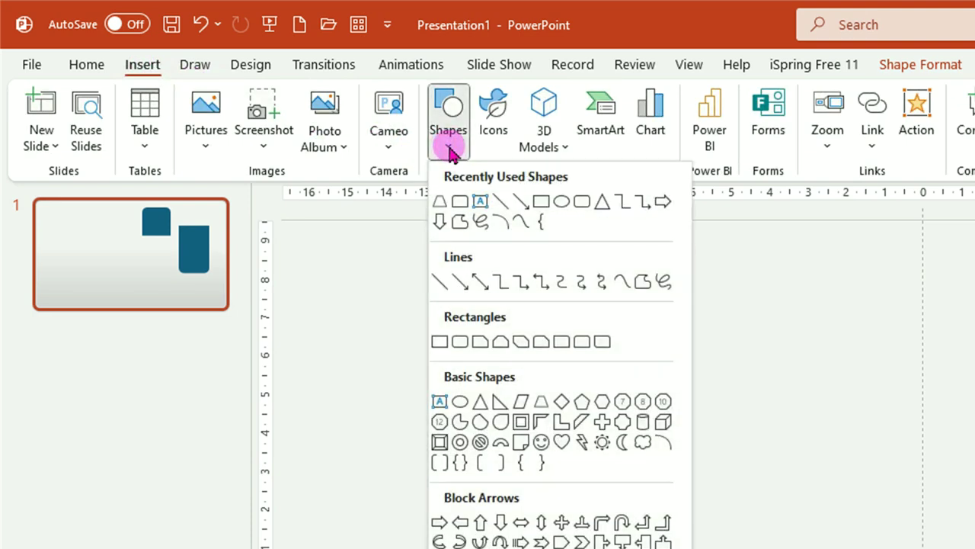
left_click(541, 402)
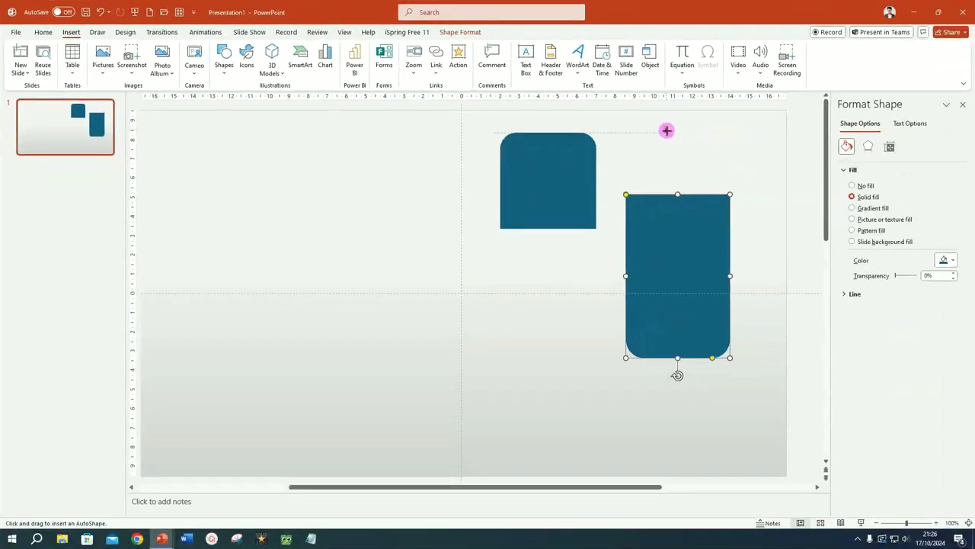
mouse_move(664, 128)
left_mouse_down()
mouse_move(739, 174)
mouse_move(767, 166)
left_mouse_up()
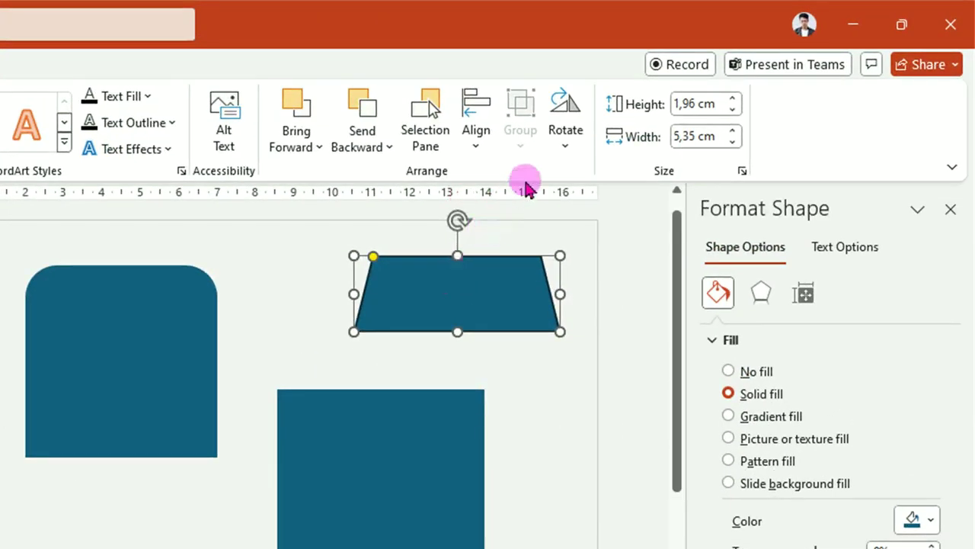
left_click(566, 149)
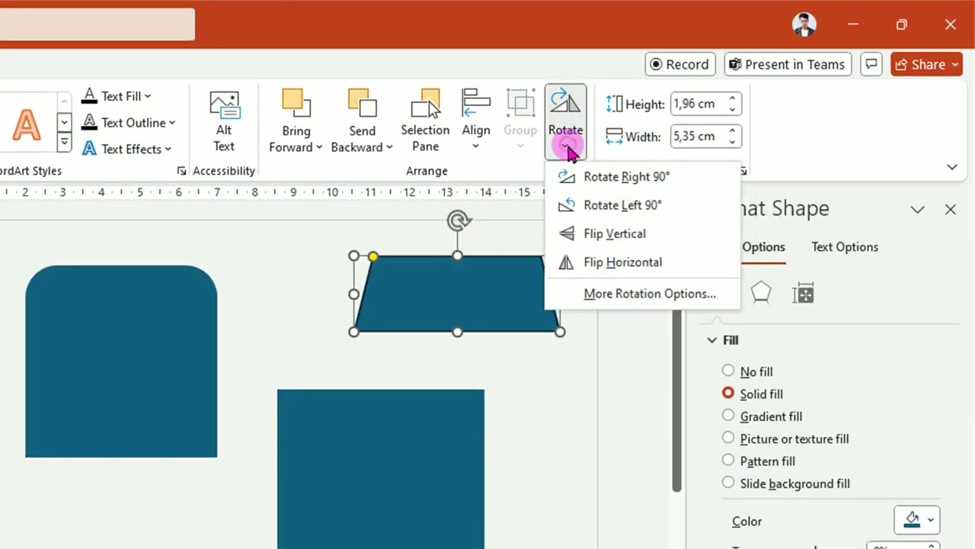
left_click(602, 236)
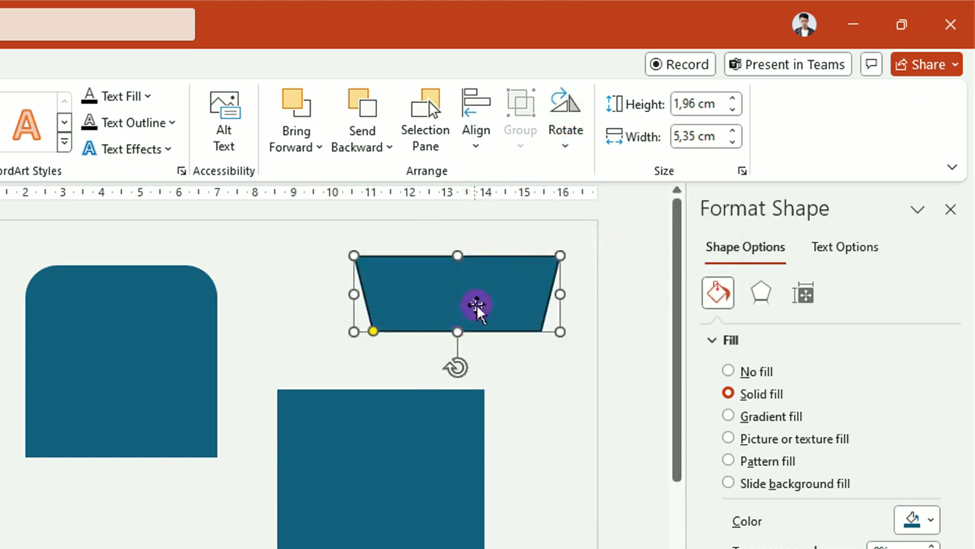
- Size the trapezoid to 4,5 × 1,6 cm, place it on the card's top edge, and select both
left_click(733, 143)
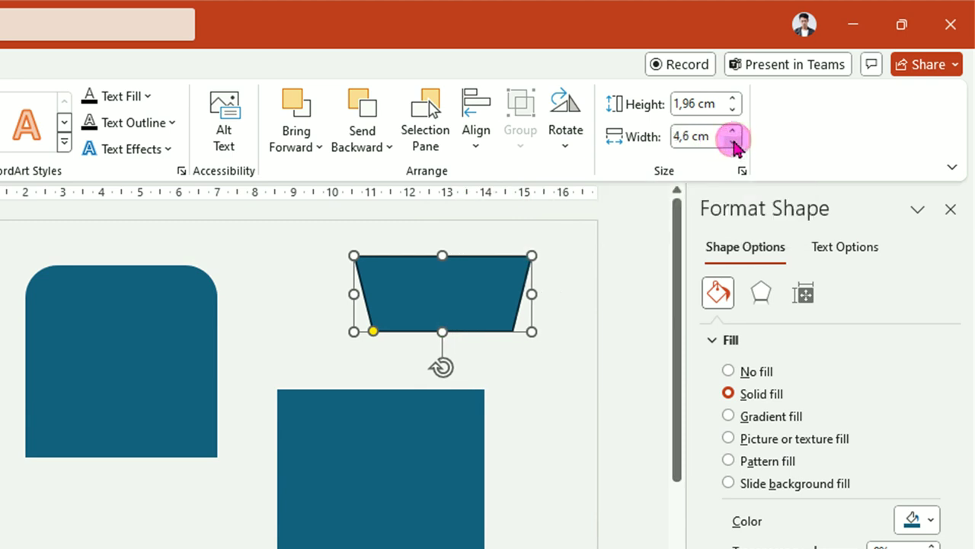
left_click(735, 134)
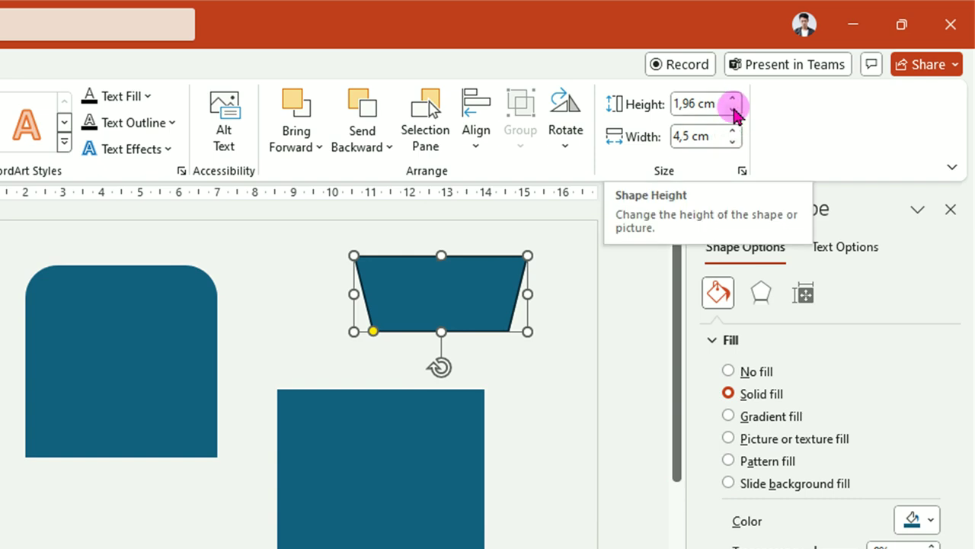
left_click(735, 112)
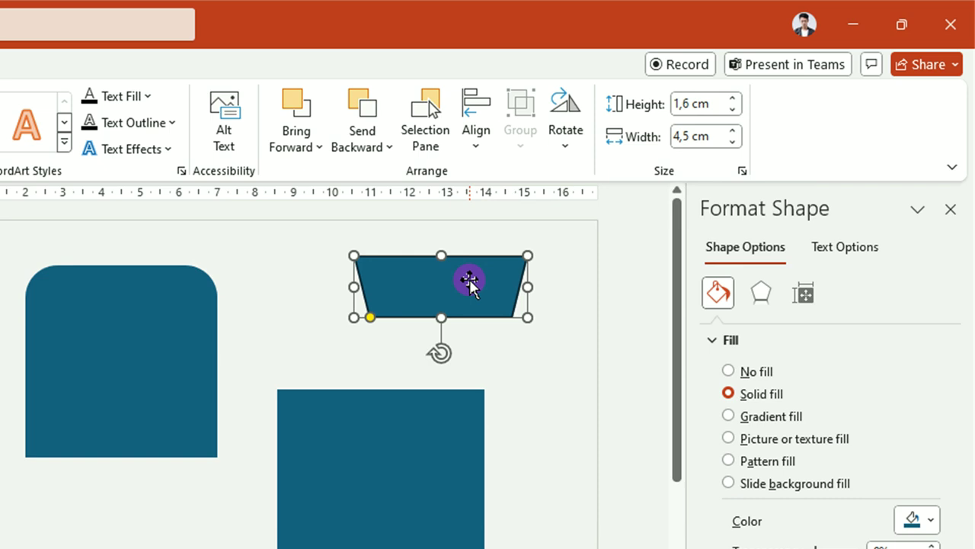
left_click_drag(469, 282, 402, 371)
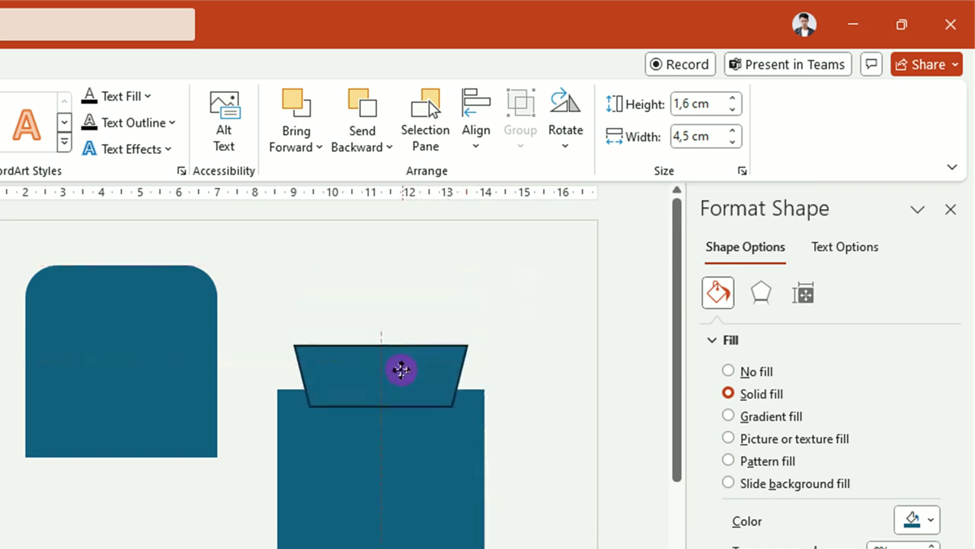
left_click_drag(401, 371, 402, 375)
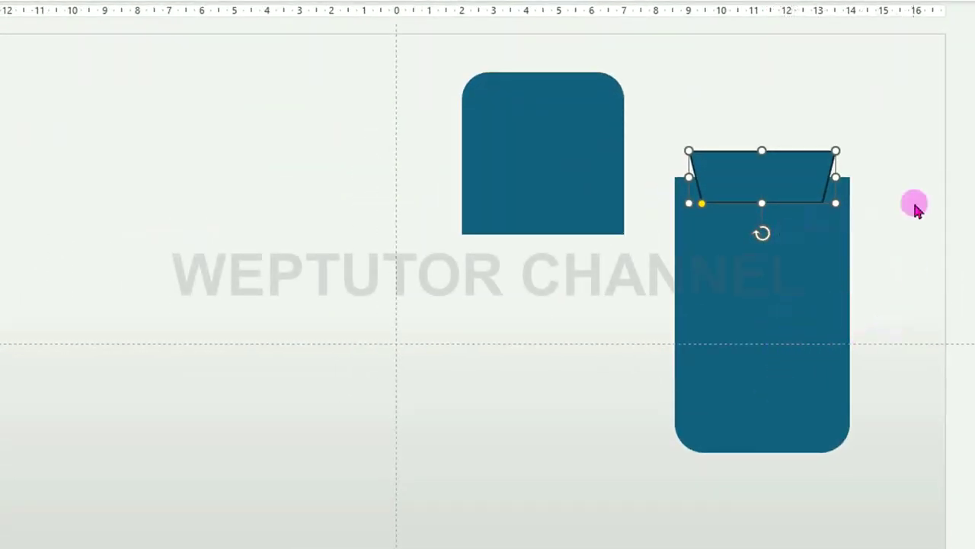
mouse_move(914, 96)
left_mouse_down()
mouse_move(743, 516)
mouse_move(634, 528)
left_mouse_up()
left_click(842, 61)
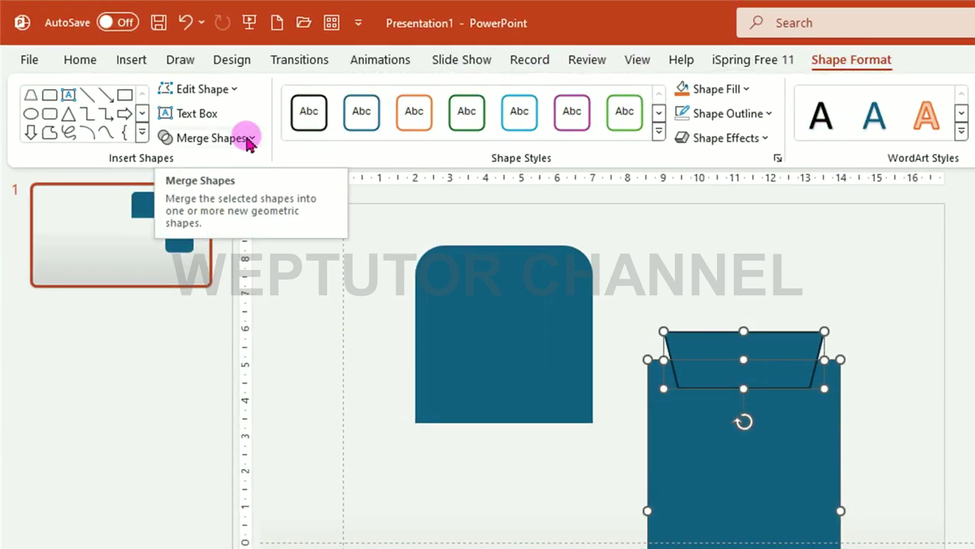
- Subtract the trapezoid from the tall card with Merge Shapes, then move the notched card higher
left_click(251, 138)
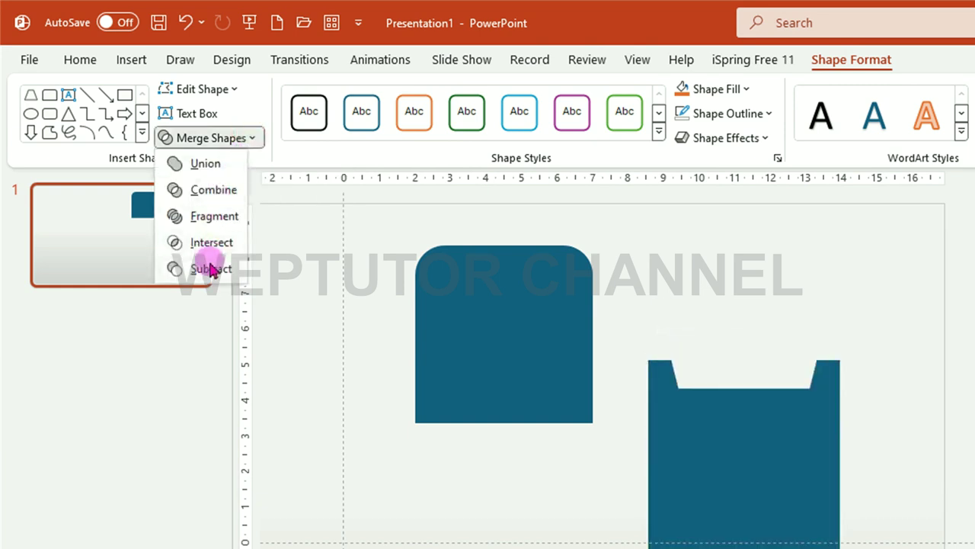
left_click(211, 269)
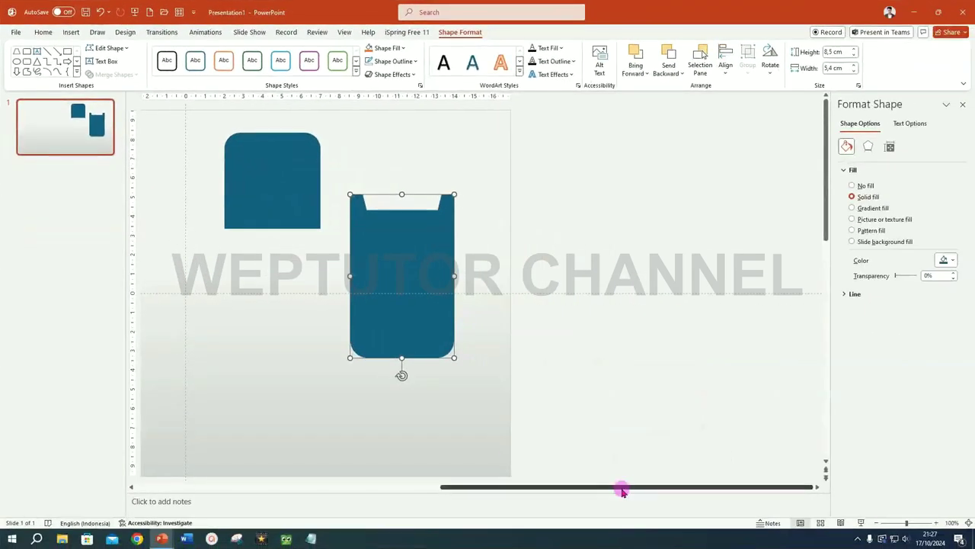
left_click_drag(626, 491, 468, 492)
left_click_drag(688, 271, 690, 255)
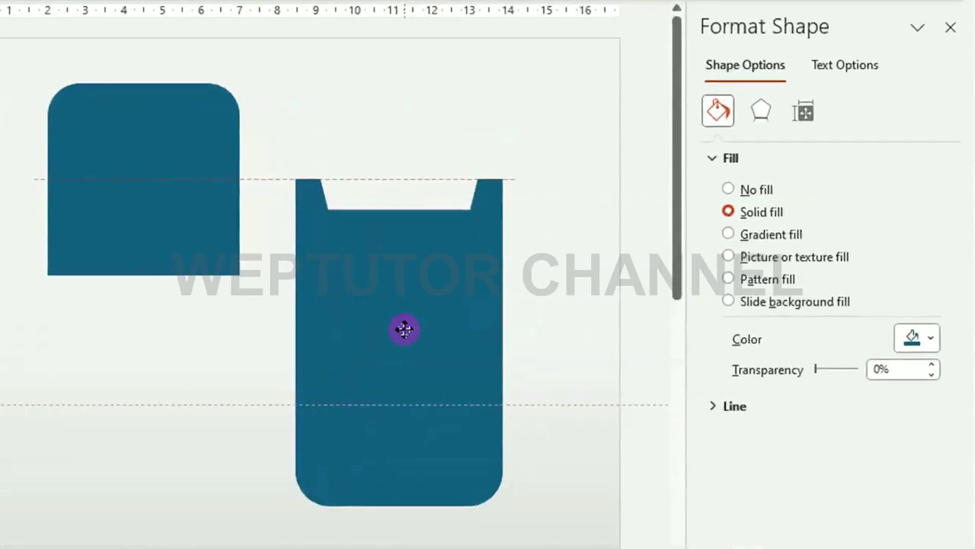
left_click_drag(404, 329, 404, 329)
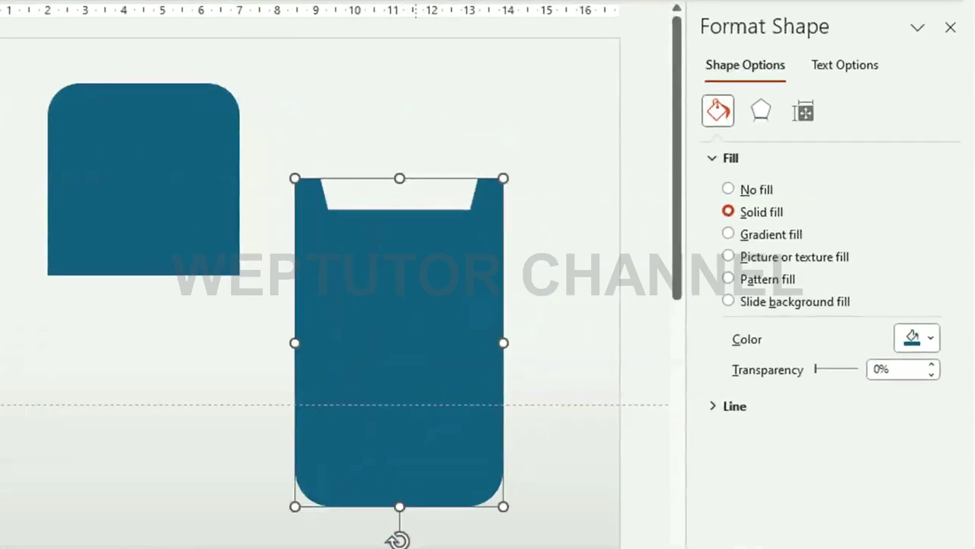
left_click(931, 338)
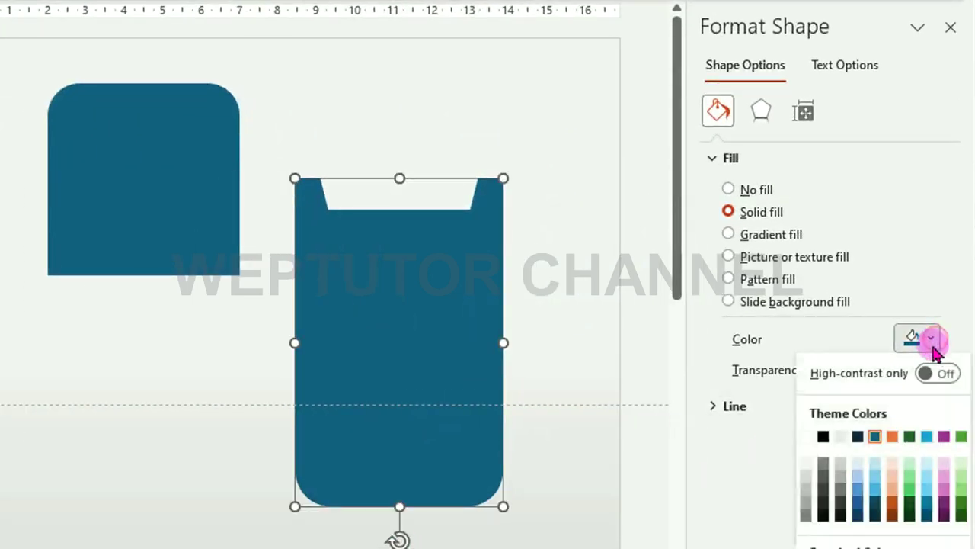
- Fill the notched card with white and place a duplicate offset down-right
left_click(805, 437)
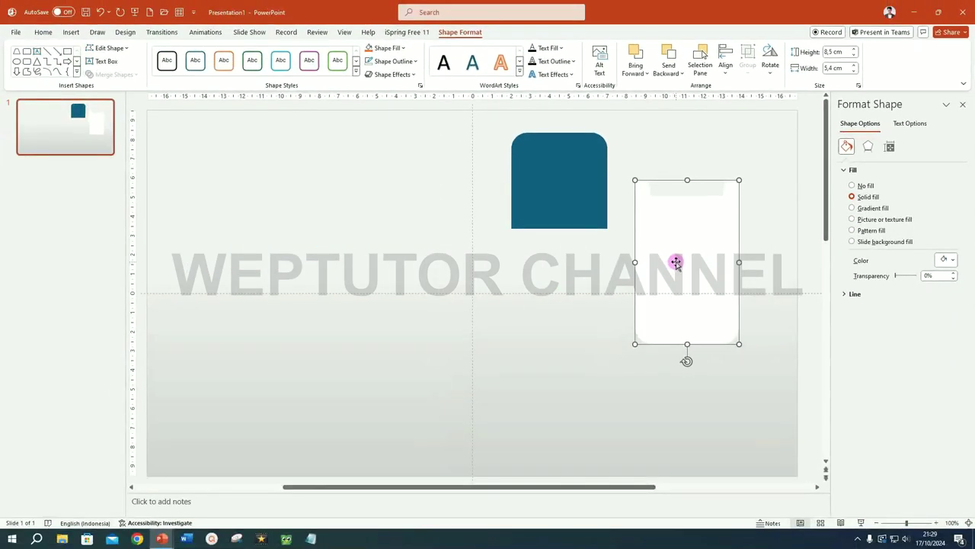
key("ctrl+d")
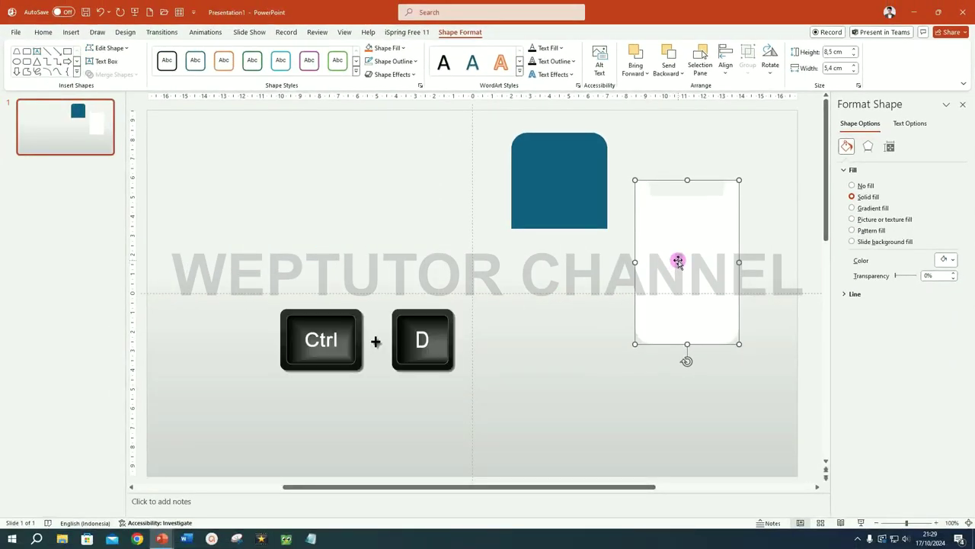
key("ctrl+d")
left_click_drag(688, 252, 736, 274)
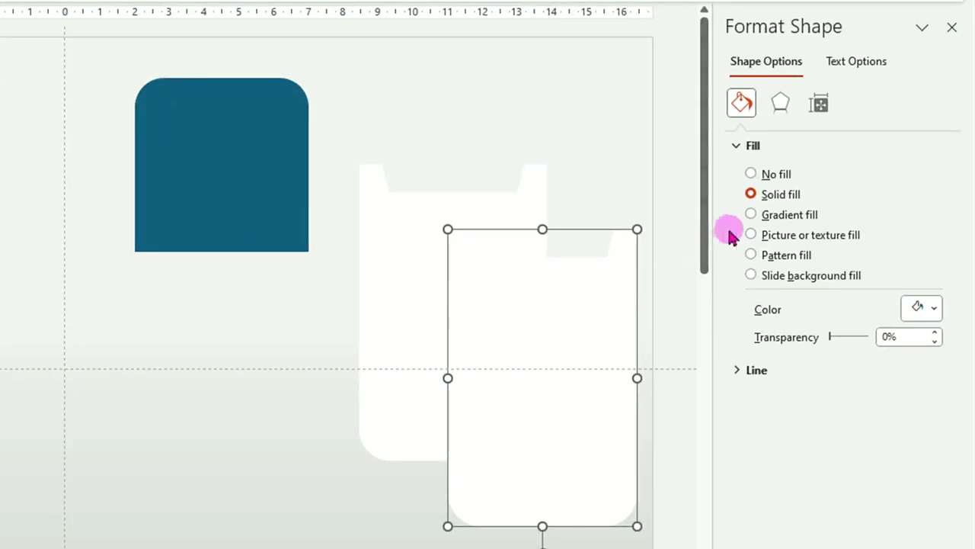
- Give the copy a gradient fill whose first stop is White, Background 1, Darker 5%
left_click(751, 215)
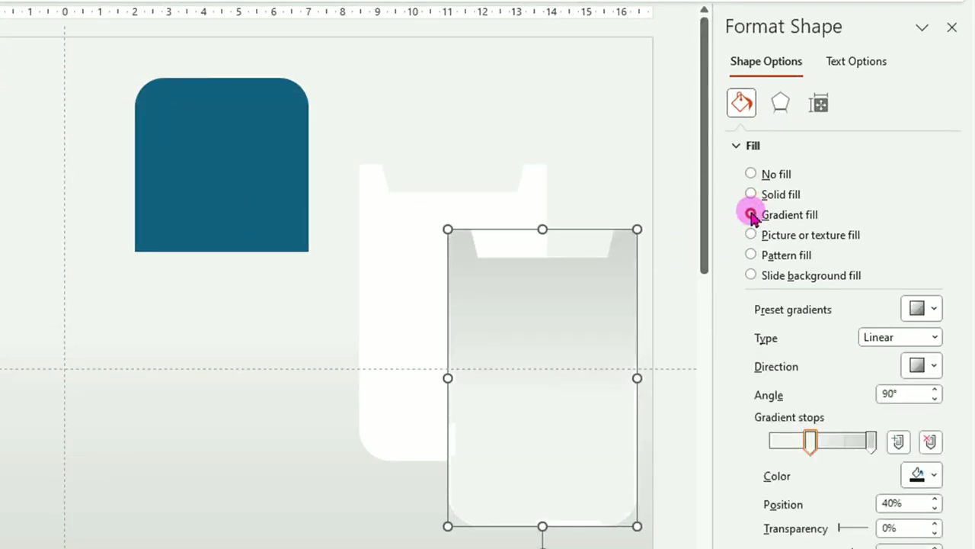
left_click_drag(810, 444, 766, 450)
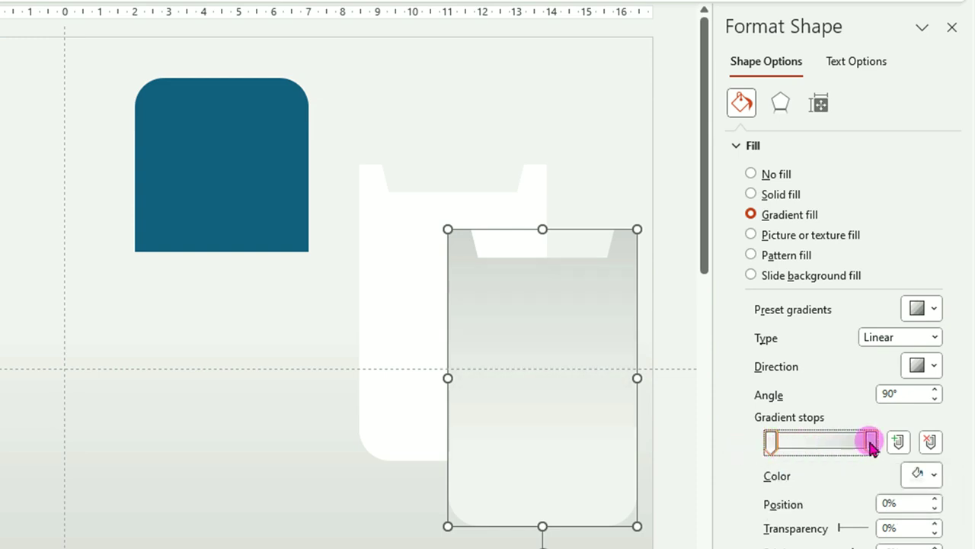
left_click(931, 474)
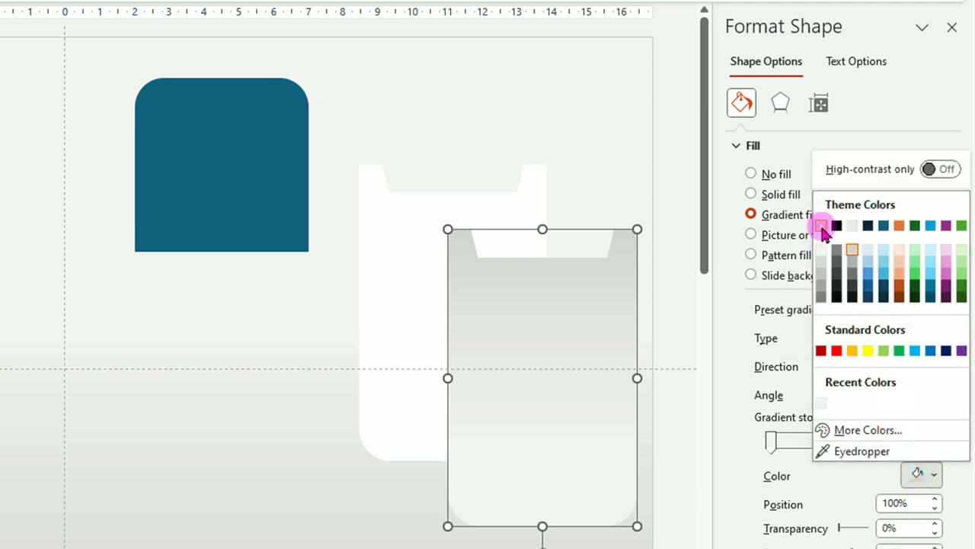
left_click(822, 227)
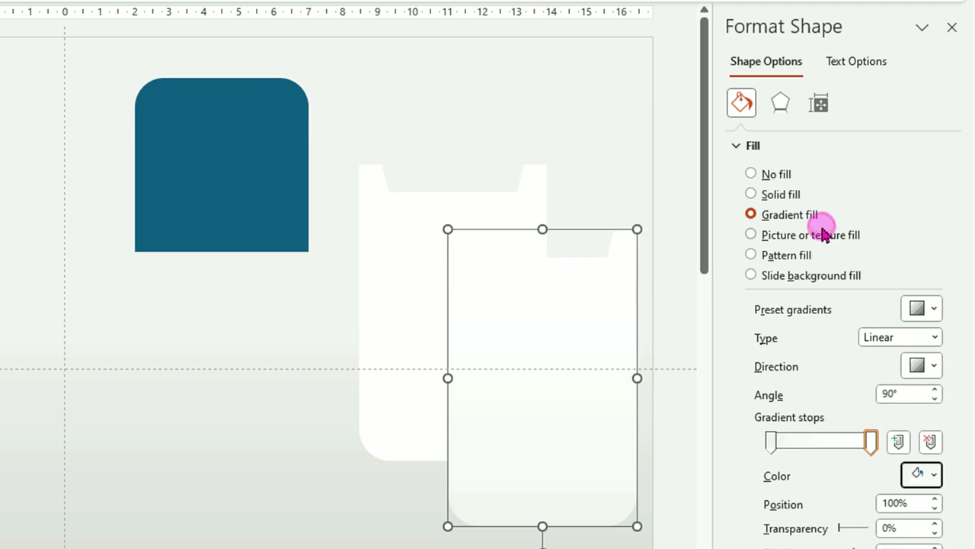
left_click(771, 442)
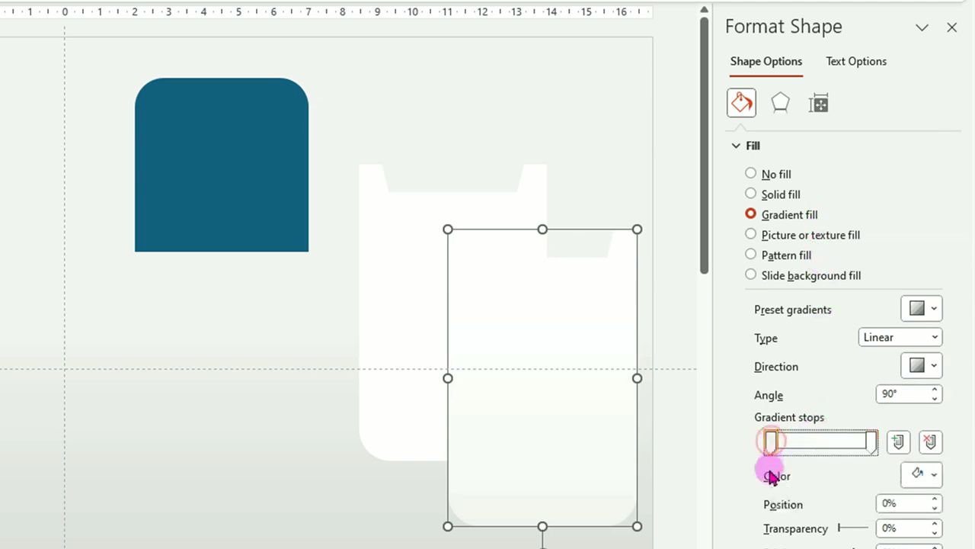
left_click(934, 476)
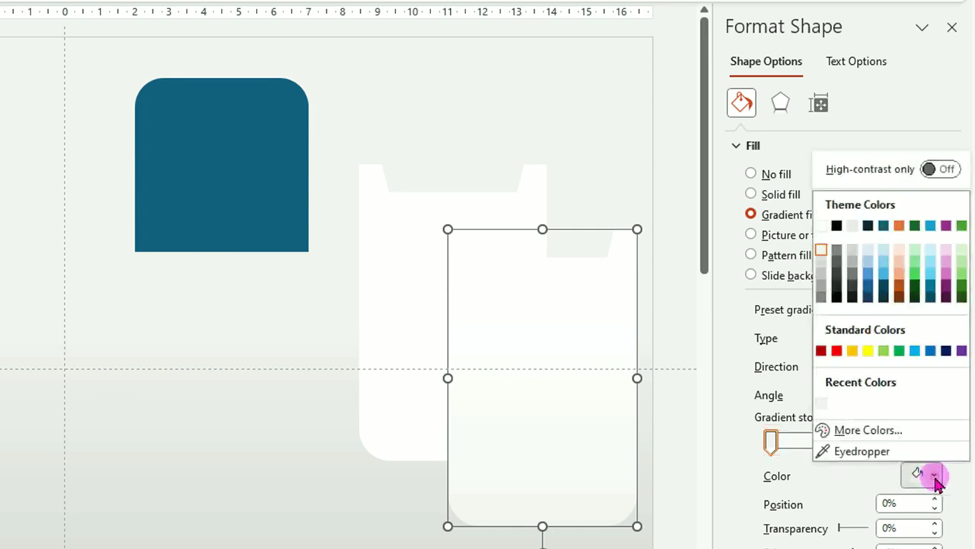
left_click(823, 253)
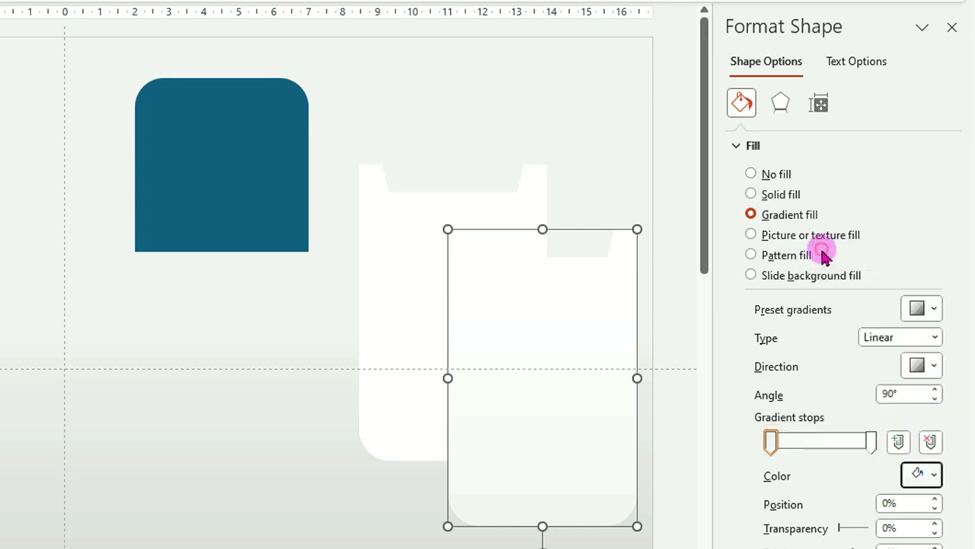
- Set the second gradient stop to 50% and shift the pocket slightly left
left_click(871, 442)
left_click_drag(871, 443, 821, 444)
left_click(934, 508)
left_click(823, 445)
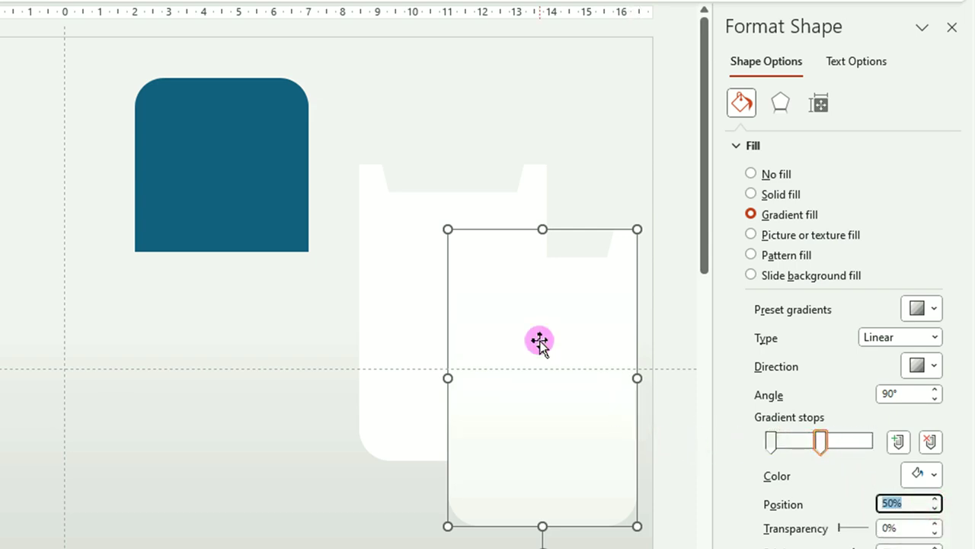
left_click_drag(555, 344, 543, 343)
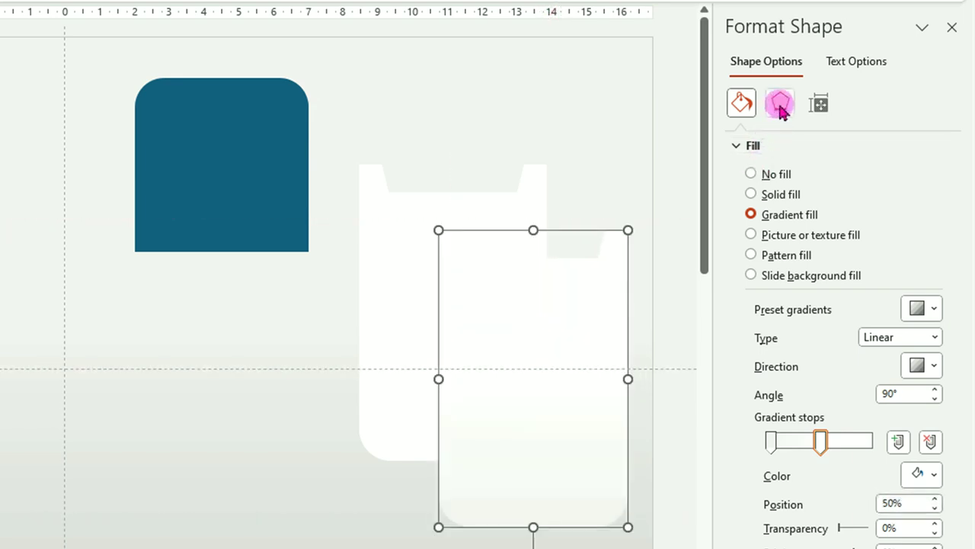
- Apply the Inside: Top inner shadow preset to the pocket and colour the shadow white
left_click(782, 107)
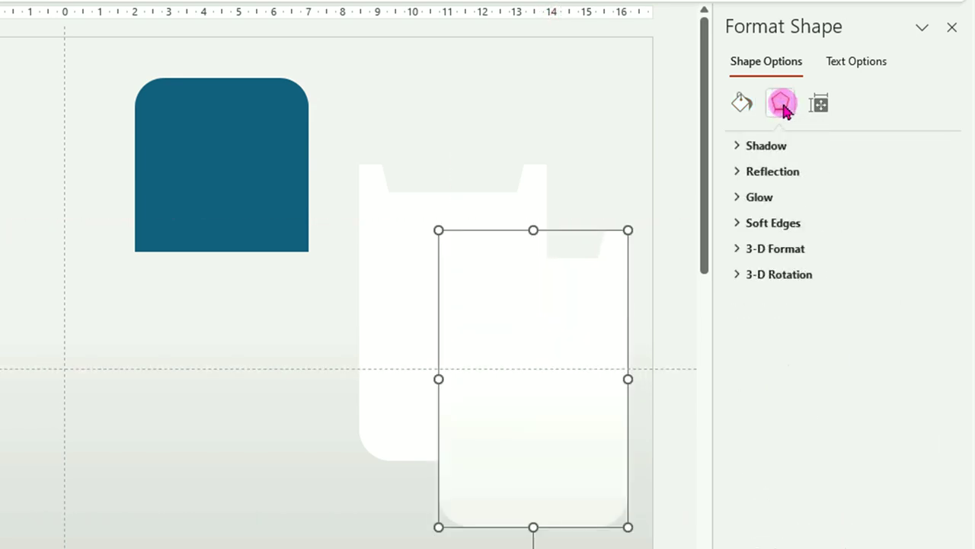
left_click(784, 146)
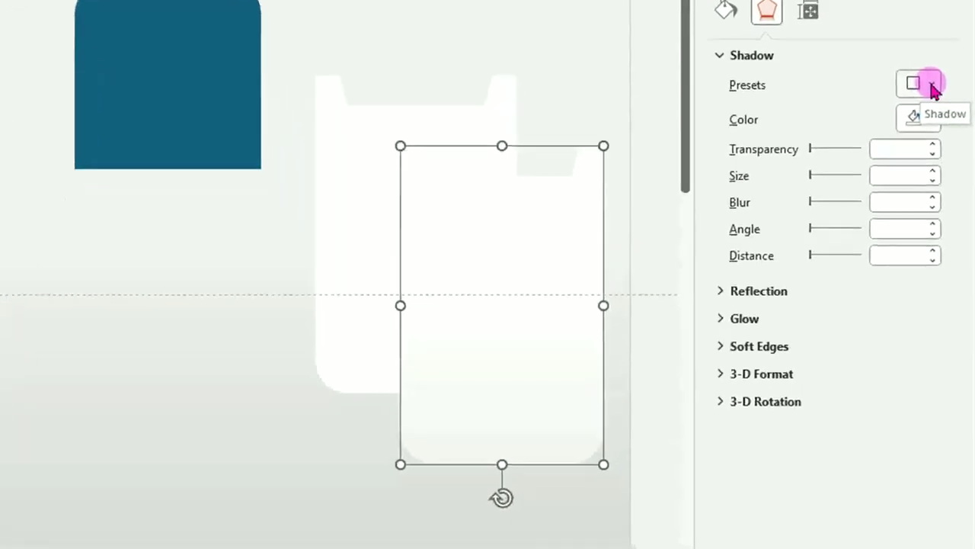
left_click(934, 173)
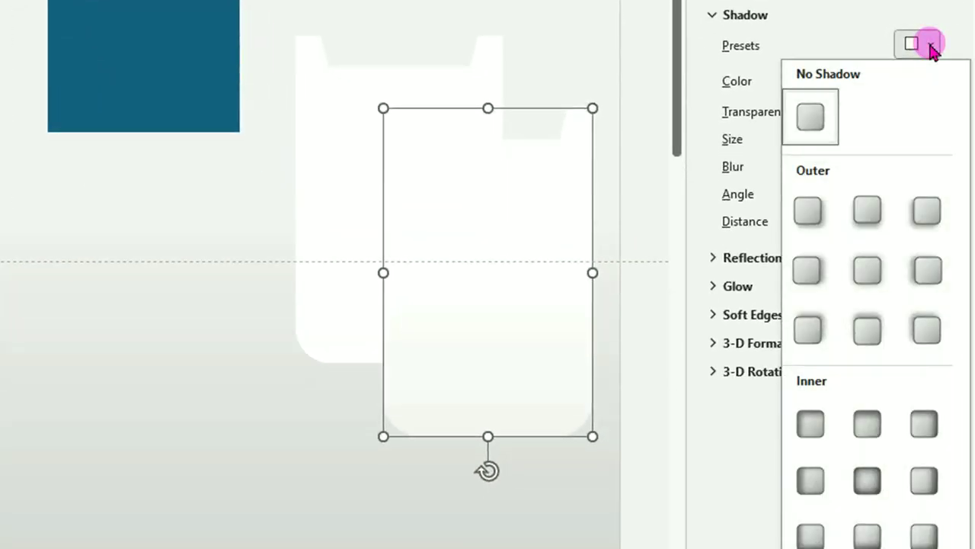
left_click(867, 426)
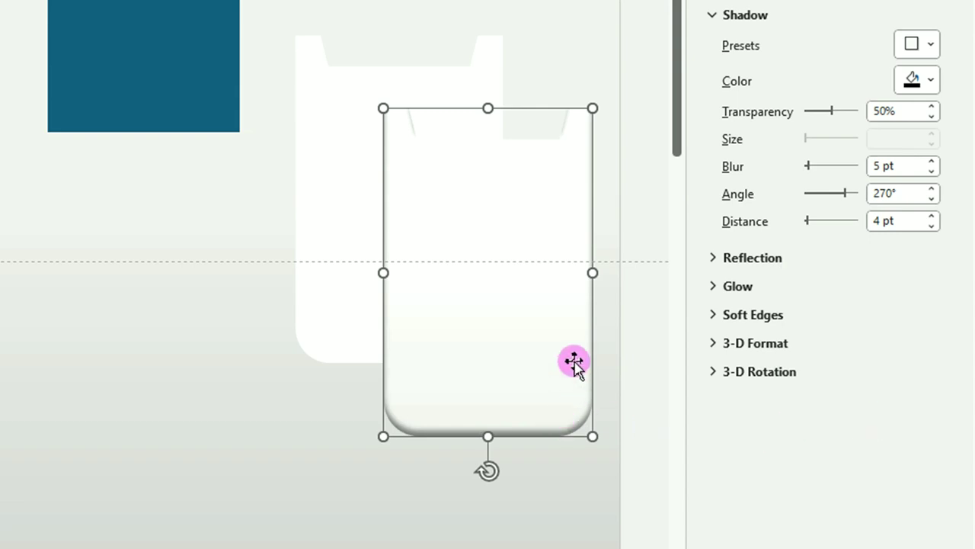
left_click(931, 81)
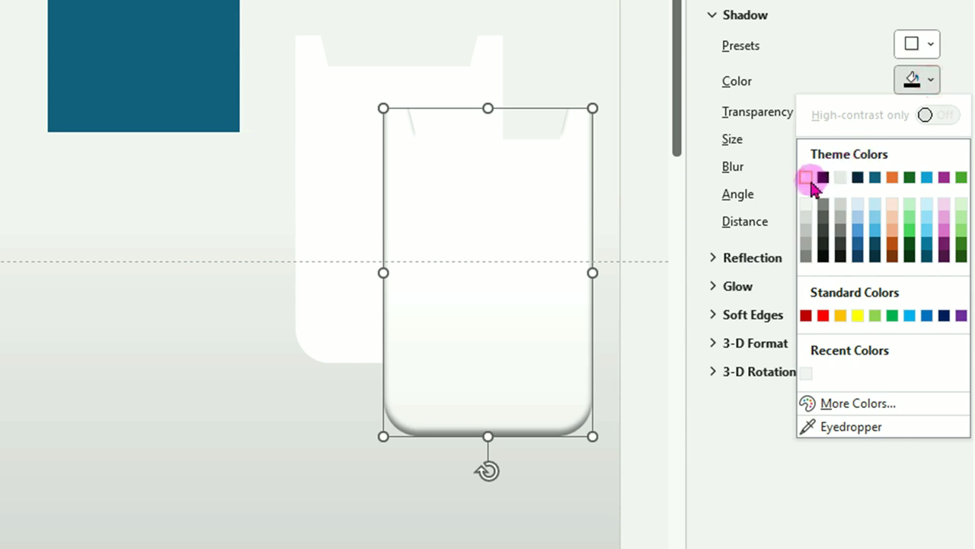
left_click(806, 178)
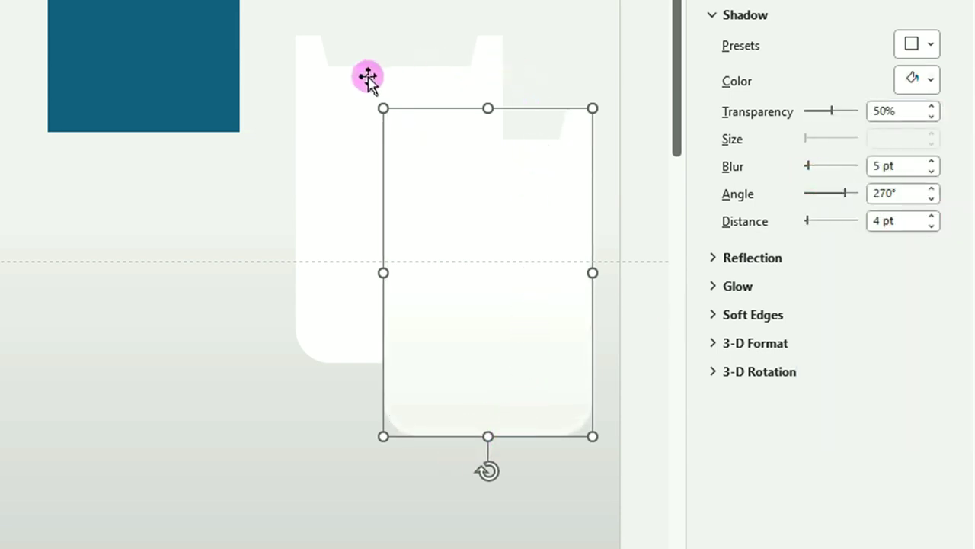
left_click(332, 91)
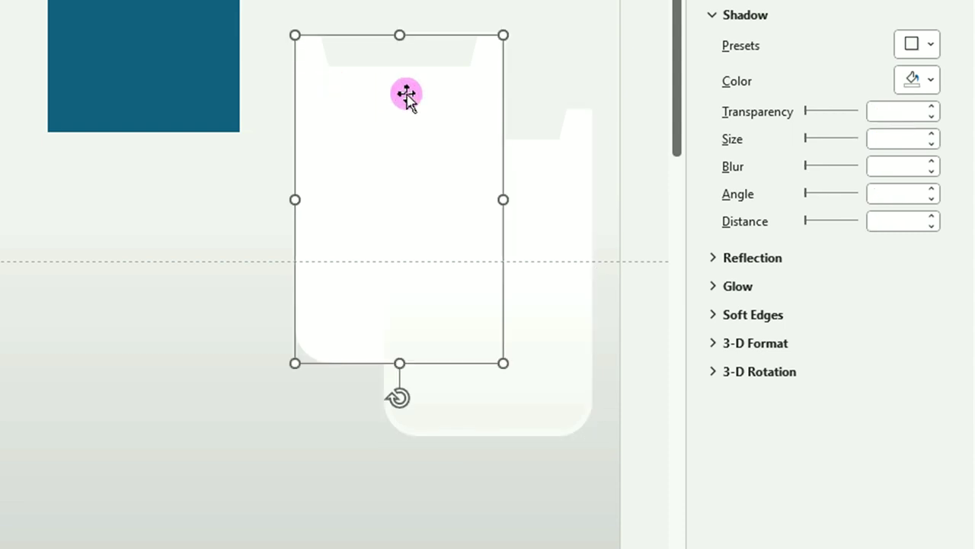
- Give the back card an Offset: Top shadow and align it over the pocket's edges
left_click(931, 45)
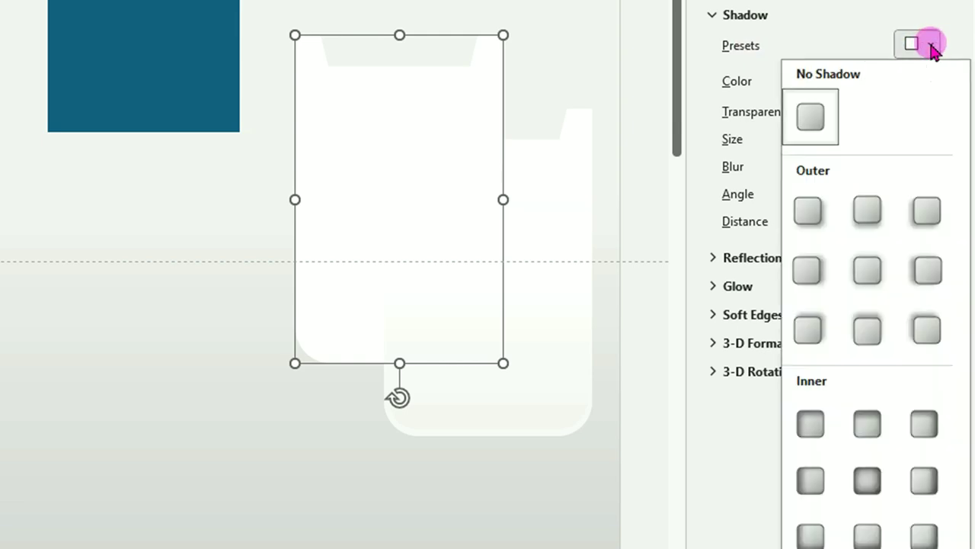
left_click(868, 328)
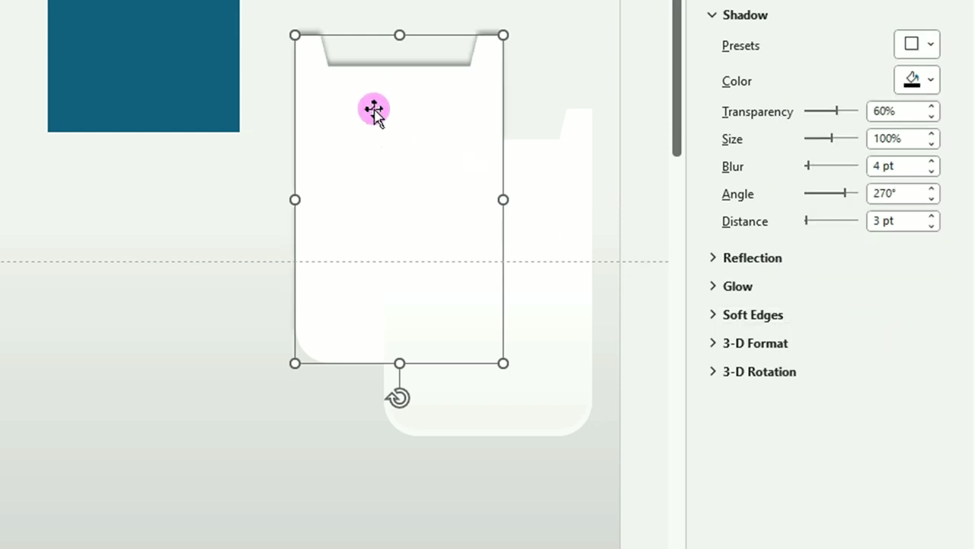
left_click_drag(376, 108, 461, 193)
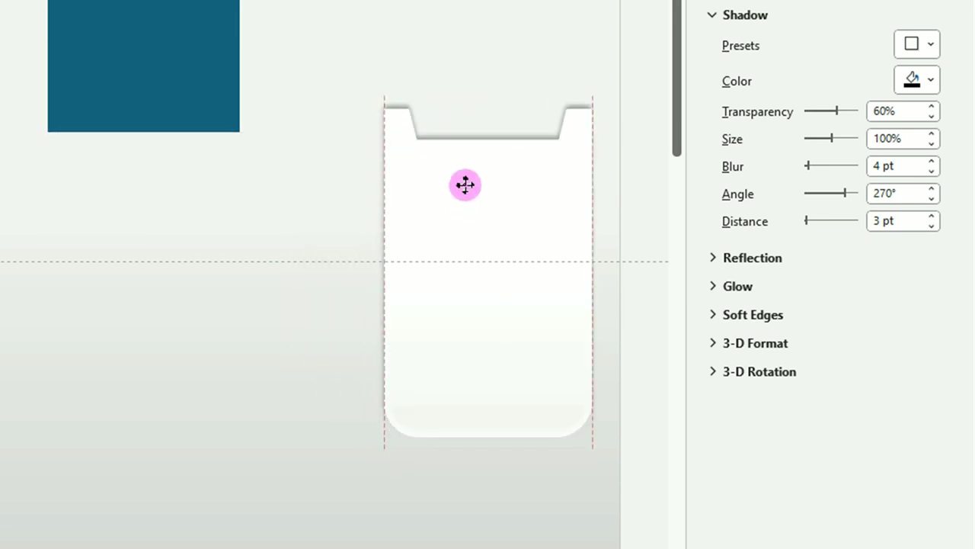
left_click_drag(460, 193, 463, 185)
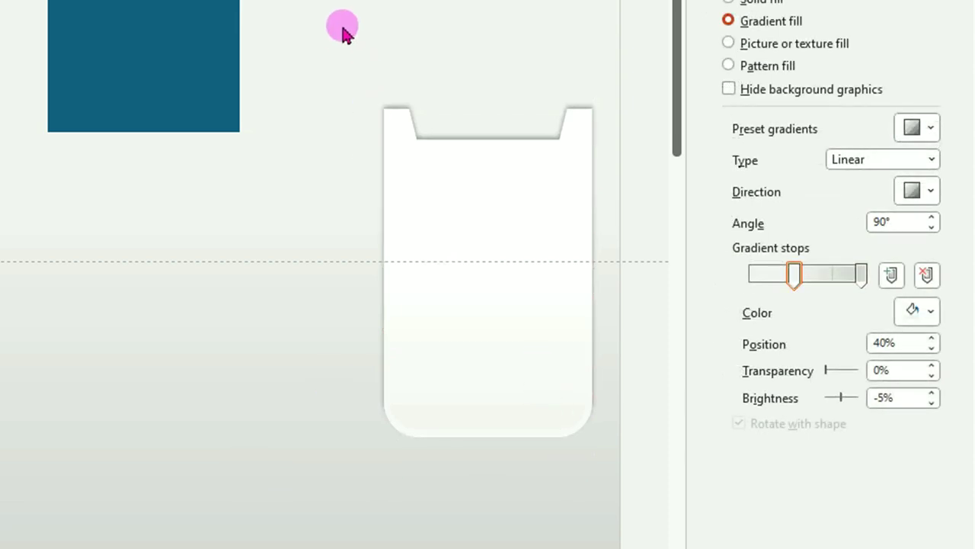
- Group the back card and the gradient pocket into one shape
scroll(204, 69, "right", 2)
left_click_drag(203, 59, 585, 495)
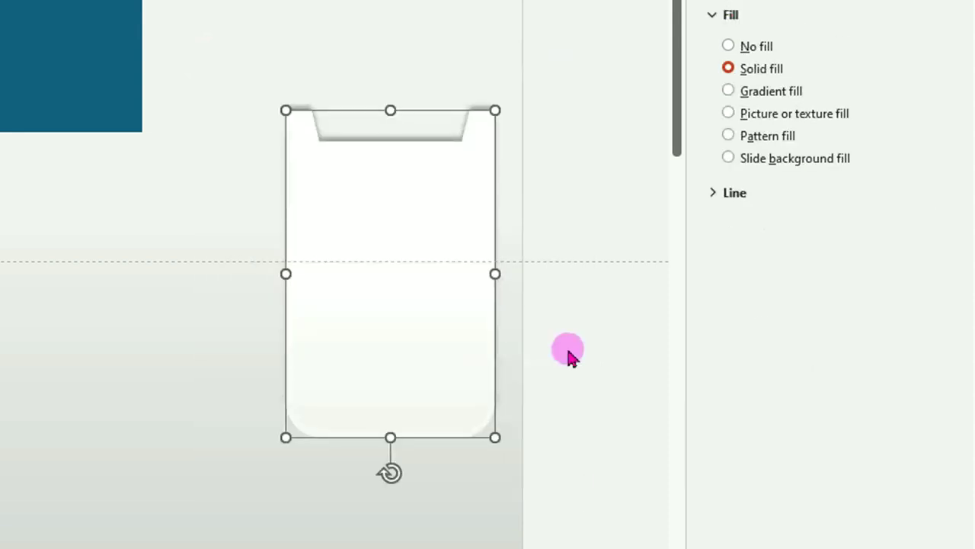
key("ctrl+g")
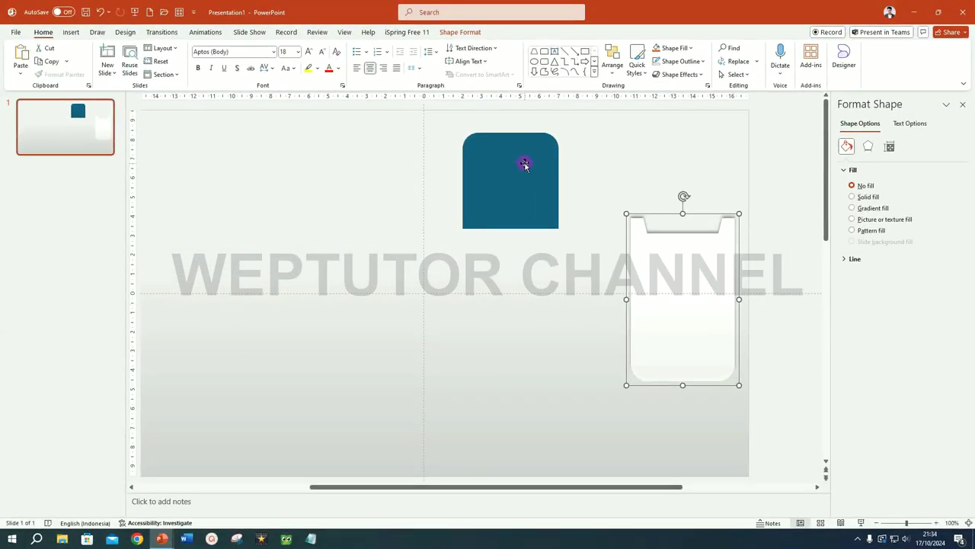
- Move the blue rounded square over the pocket top, slide the pocket left, and lower the square beside it
left_click_drag(524, 164, 565, 168)
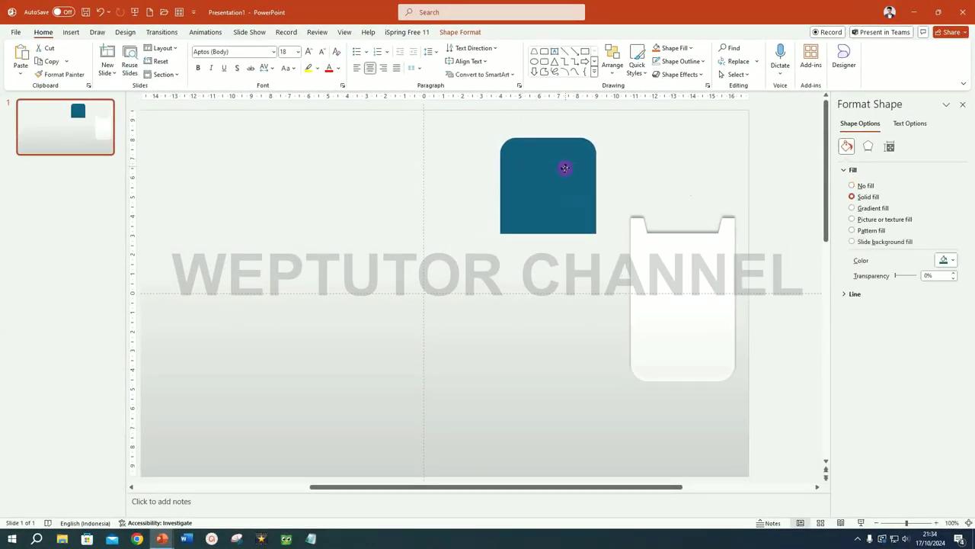
left_click_drag(564, 168, 697, 145)
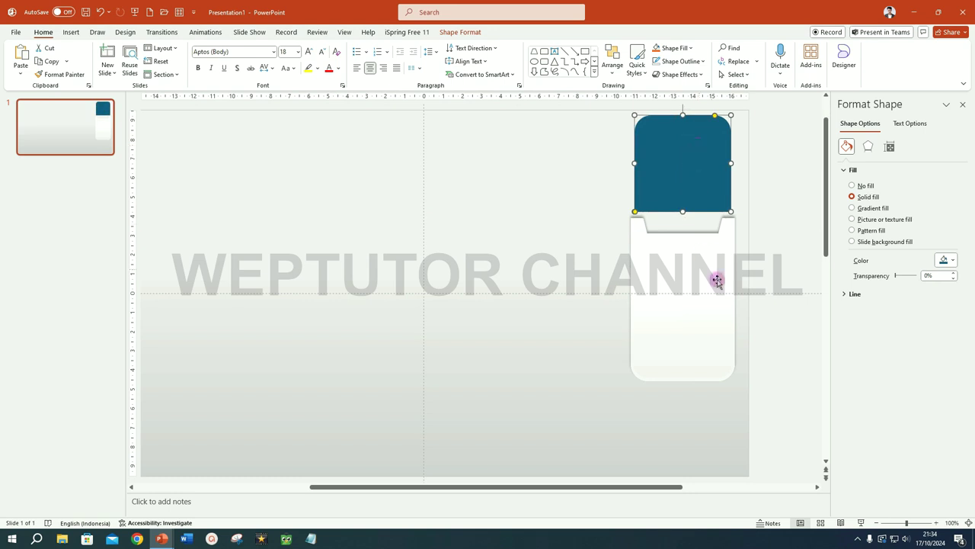
left_click_drag(721, 289, 572, 290)
left_click_drag(681, 159, 670, 237)
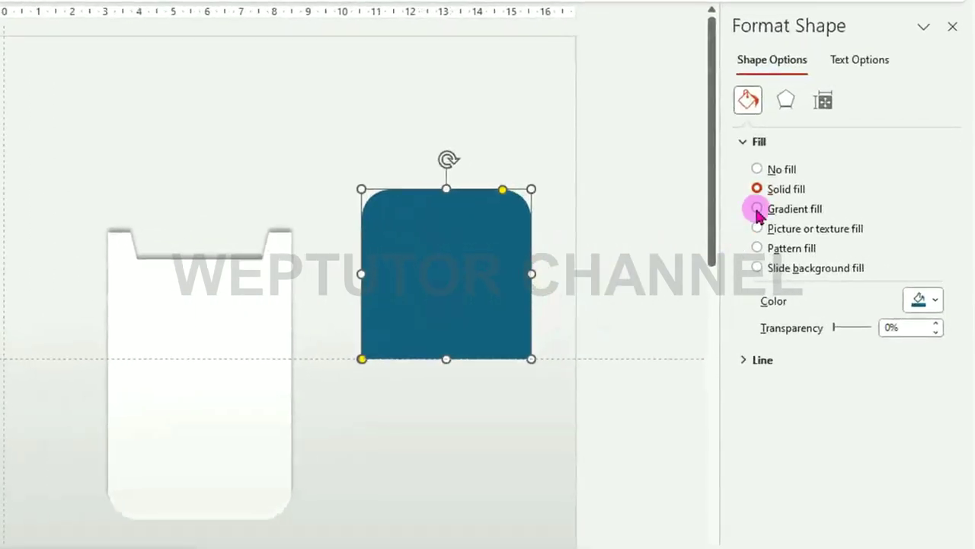
- Switch the square to a gradient fill with the first stop at 0%, then open More Colors for it
left_click(757, 209)
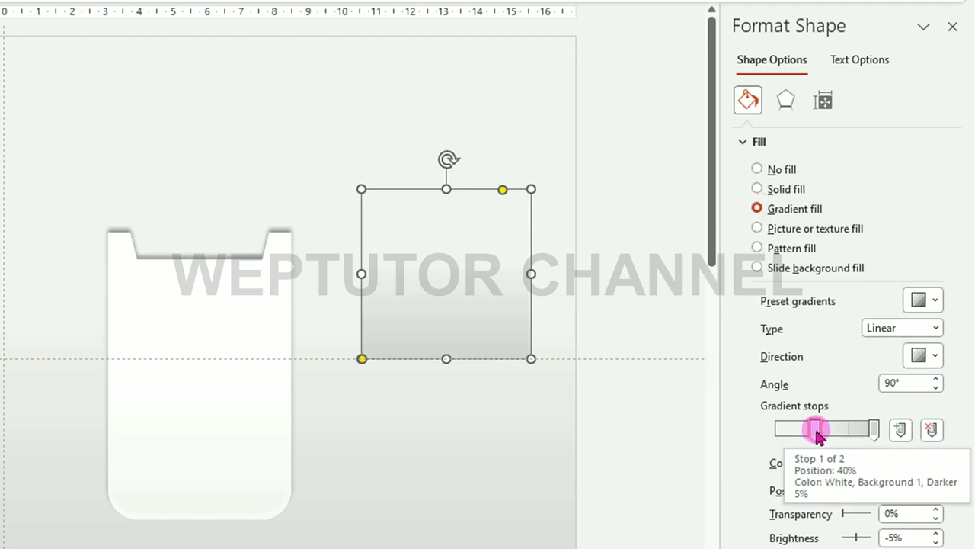
left_click_drag(816, 433, 765, 433)
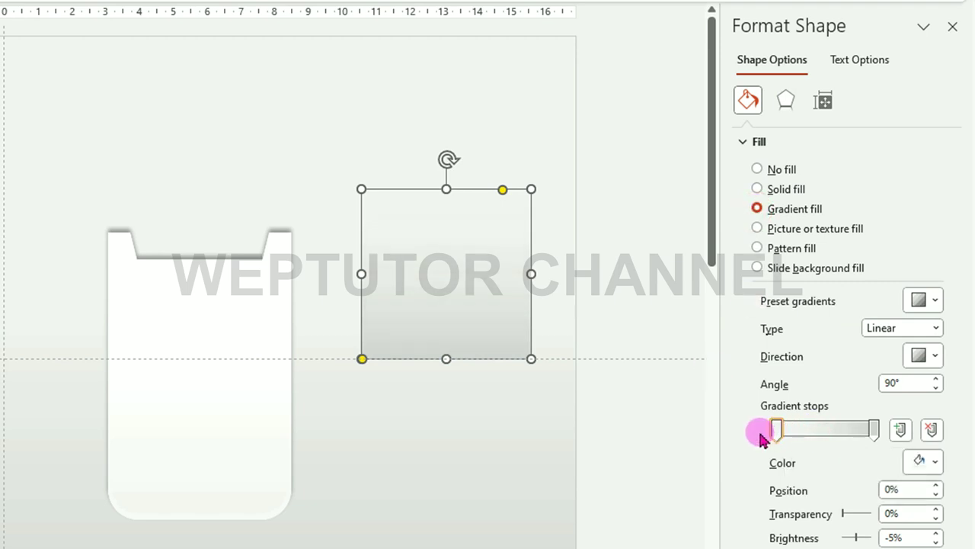
left_click(776, 431)
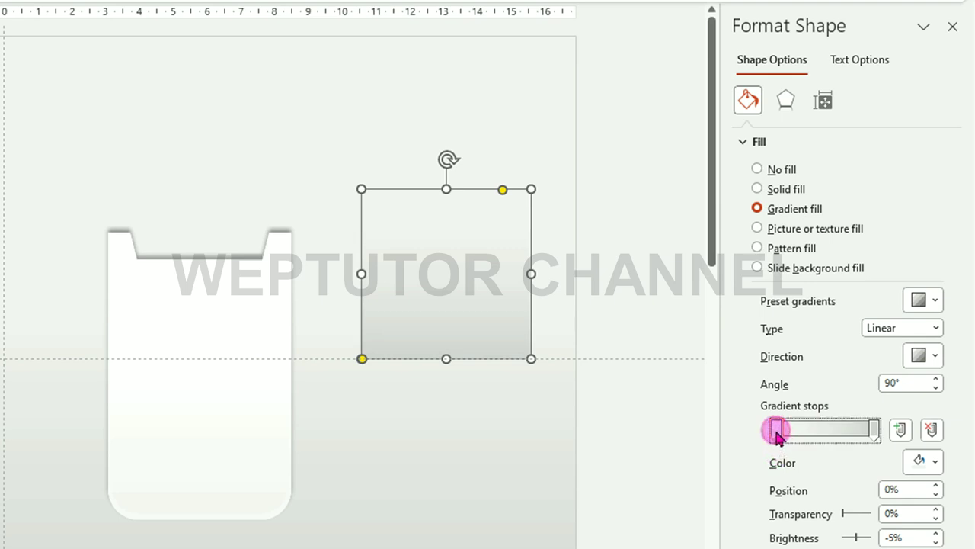
left_click(935, 461)
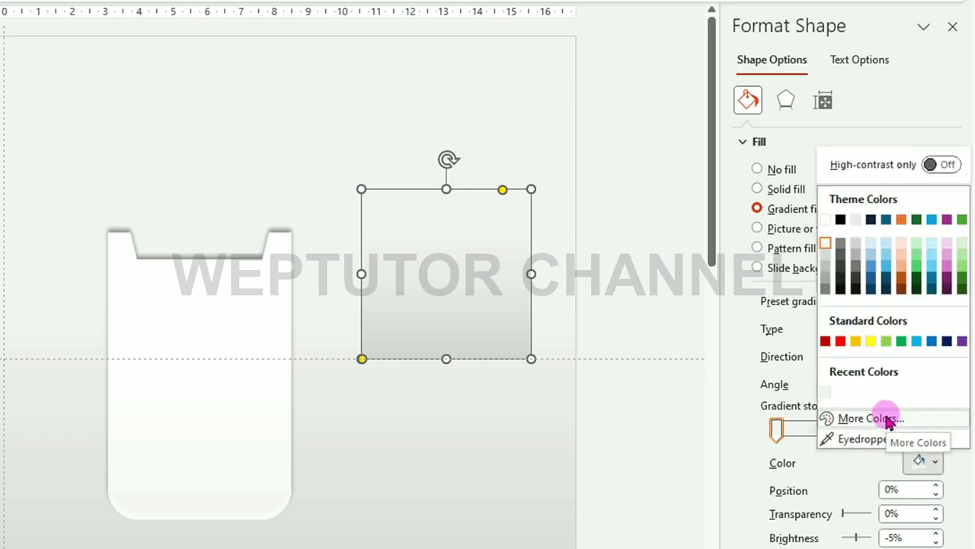
left_click(888, 419)
- Set the first gradient stop to orange from the Standard hexagon palette
left_click_drag(100, 133, 186, 122)
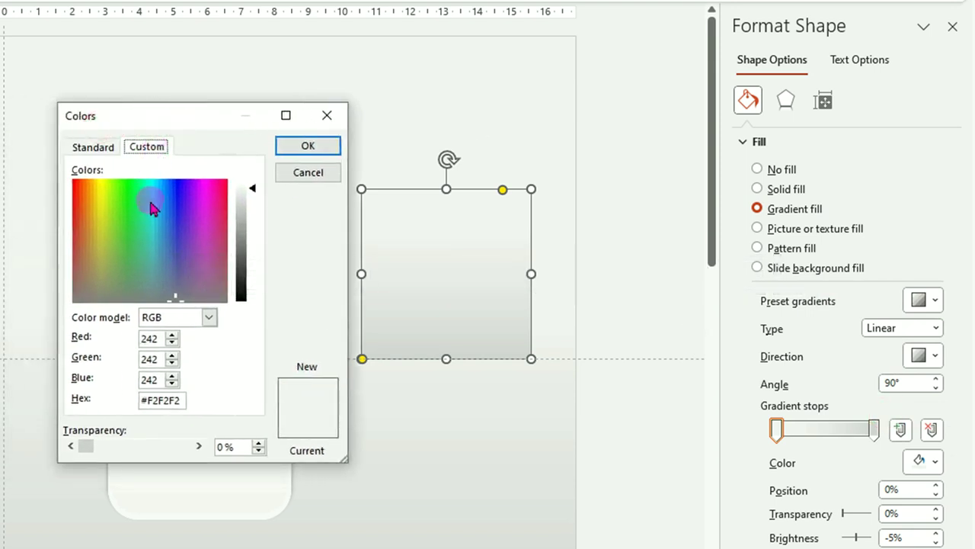
left_click(96, 149)
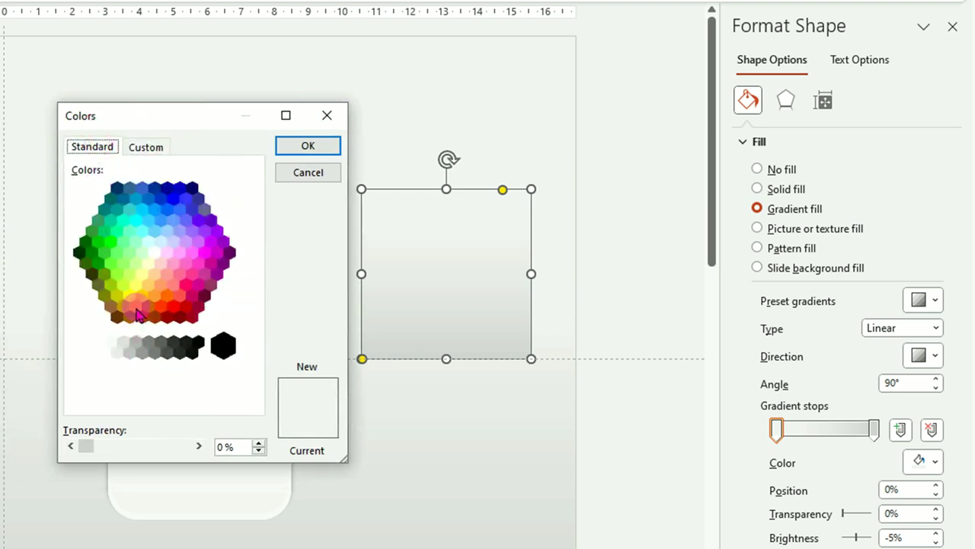
left_click(135, 306)
left_click(311, 146)
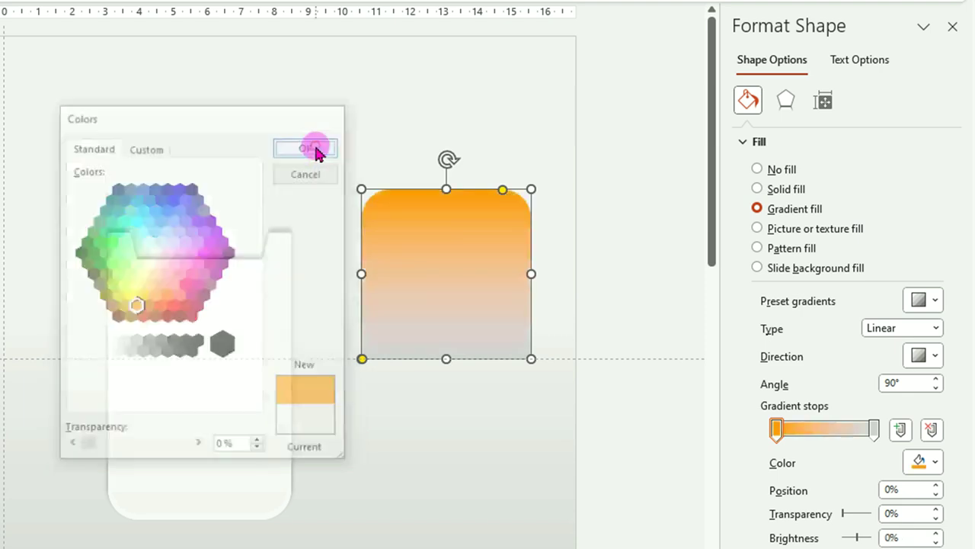
- Make the right gradient stop a Standard Colors orange-yellow
left_click(871, 436)
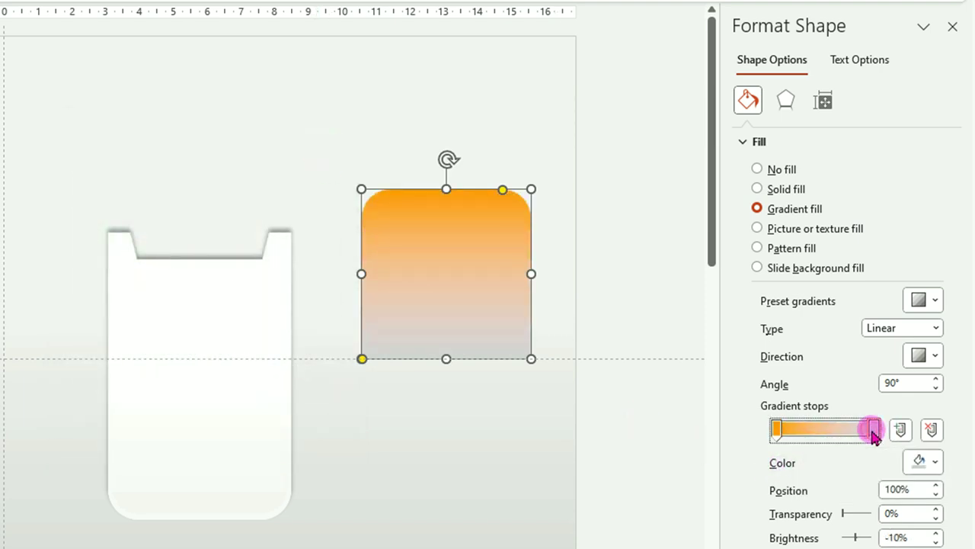
left_click(937, 468)
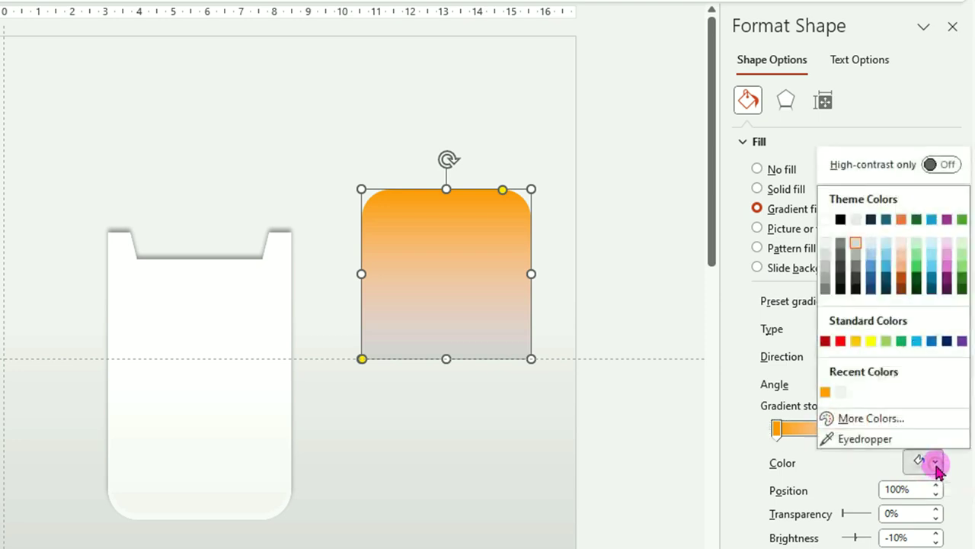
left_click(856, 341)
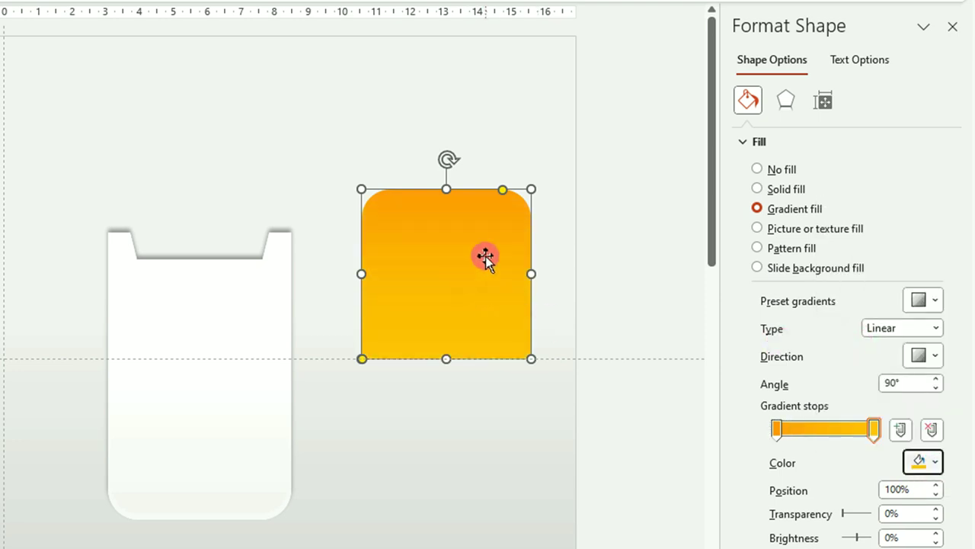
- Apply the Outer: Offset Center shadow preset to the orange square
left_click(787, 103)
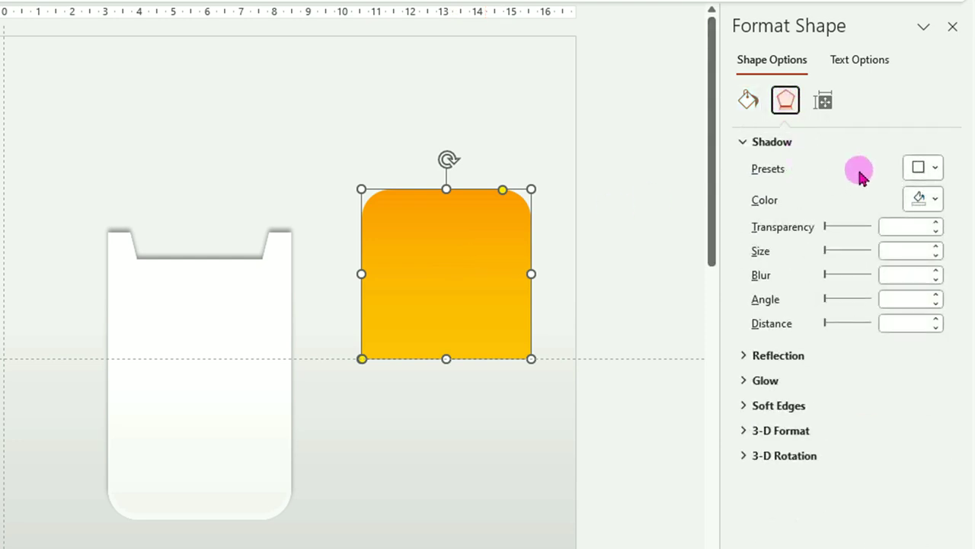
left_click(939, 169)
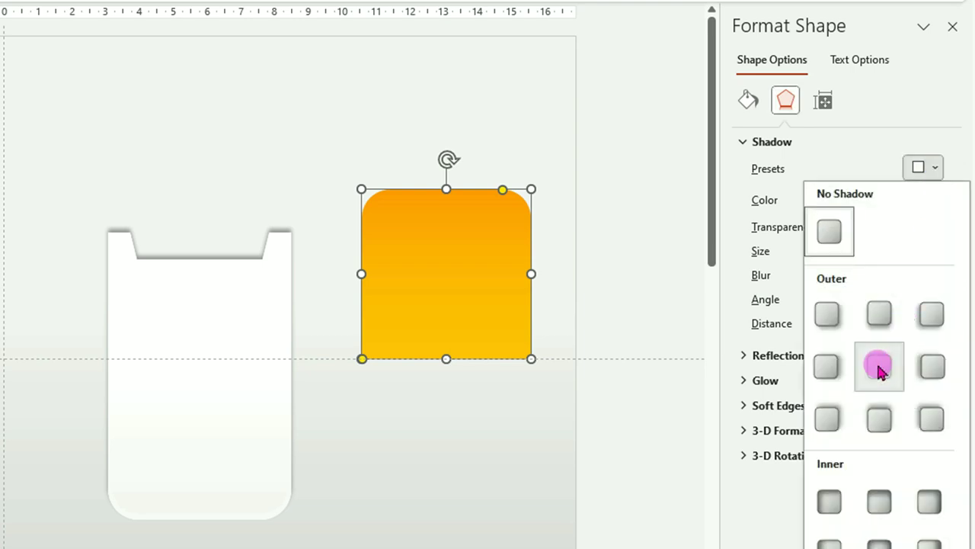
left_click(879, 369)
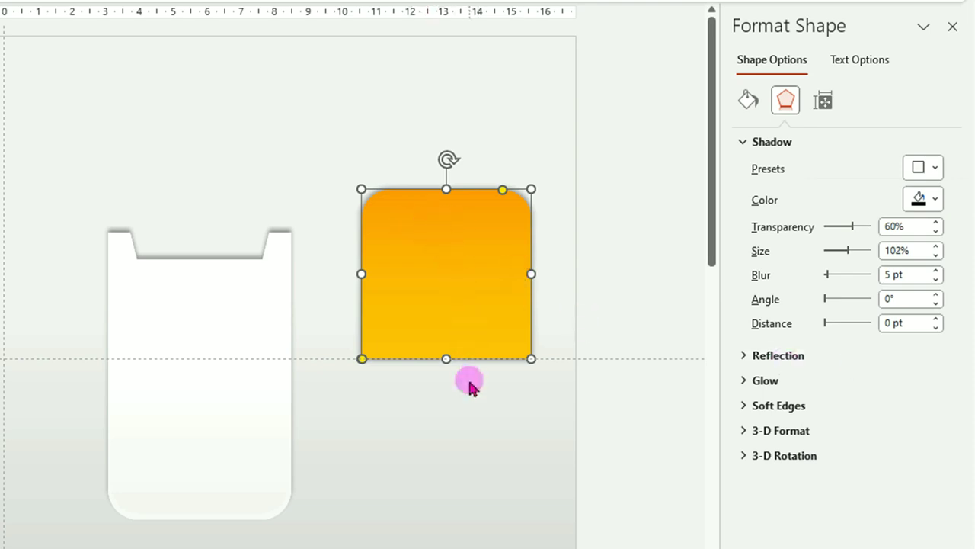
left_click(470, 412)
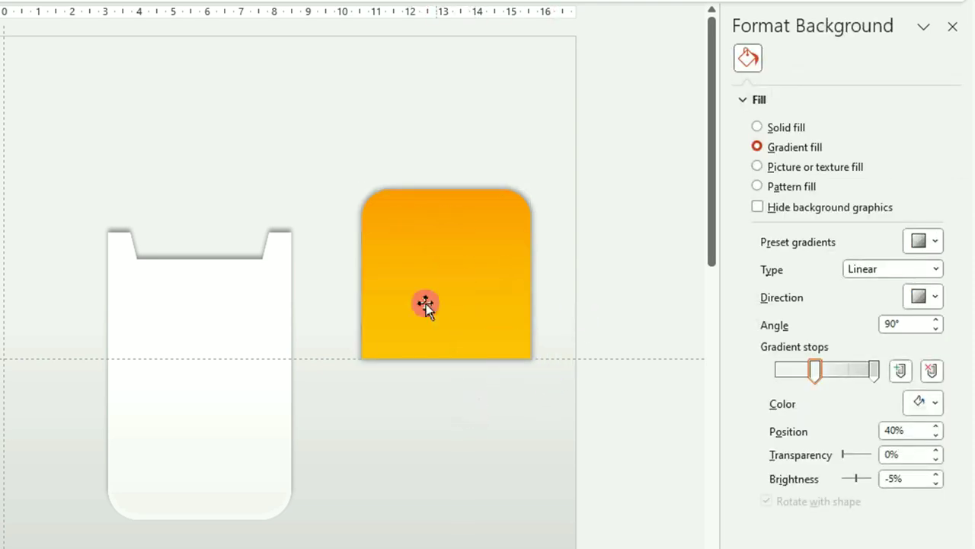
- Move the orange square to the left of the white pocket
left_click(457, 268)
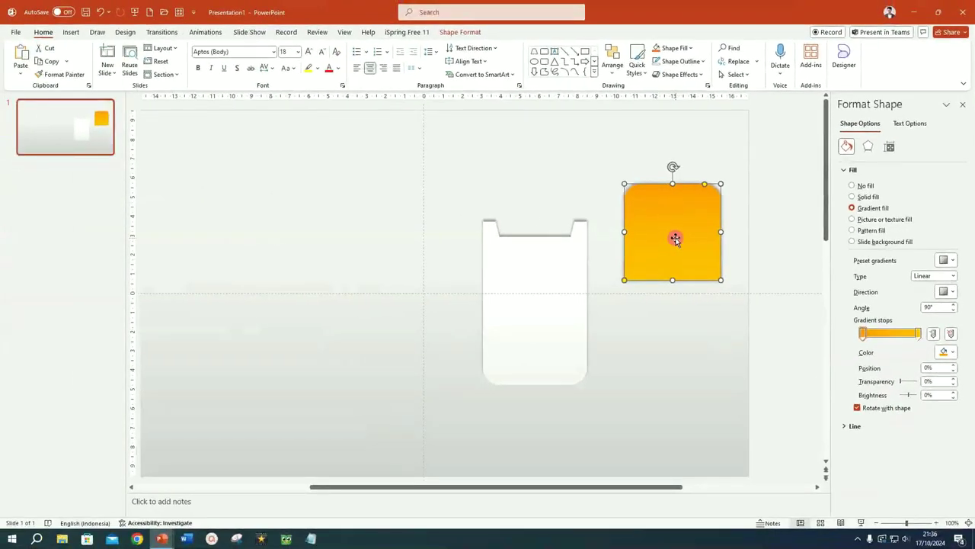
left_click_drag(675, 238, 433, 242)
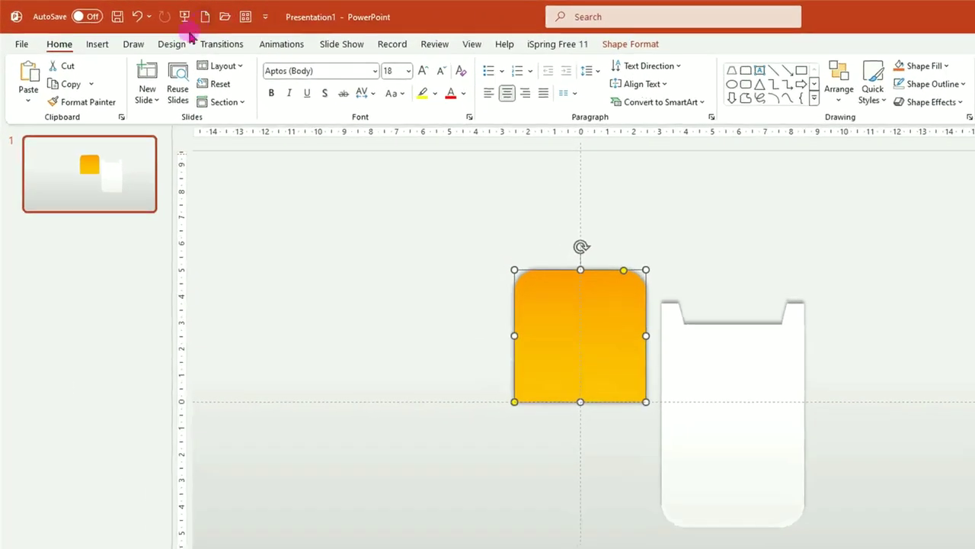
left_click(98, 46)
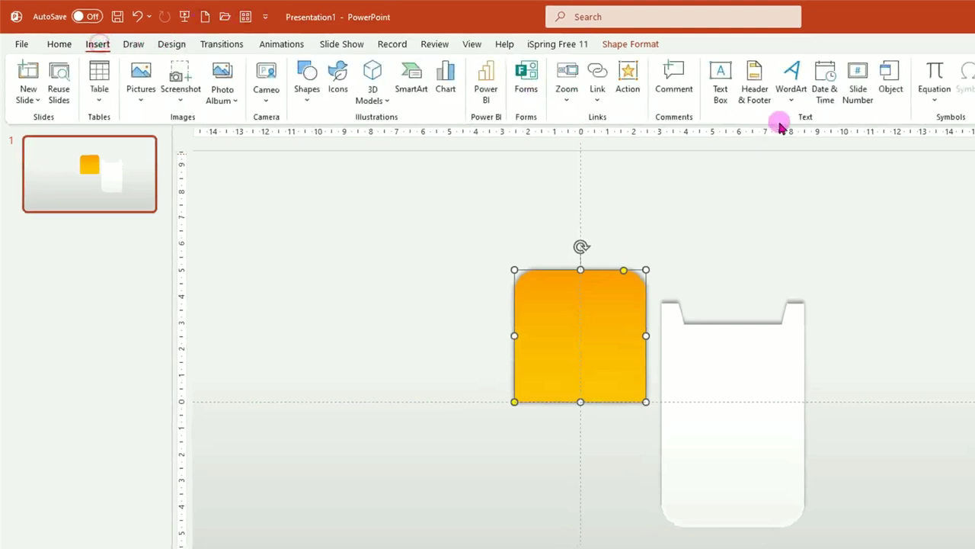
- Insert a first-style WordArt box reading 'YOUR TEXT'
left_click(793, 103)
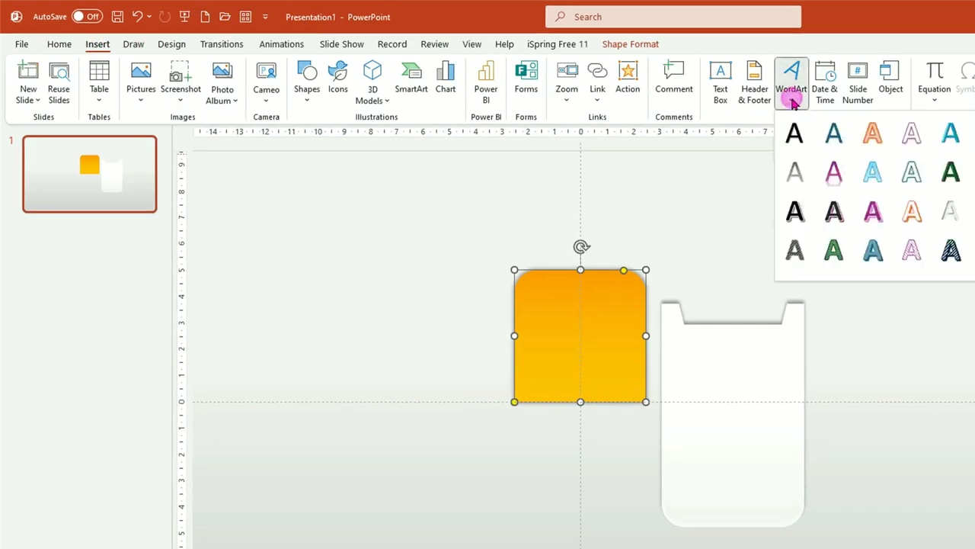
left_click(794, 133)
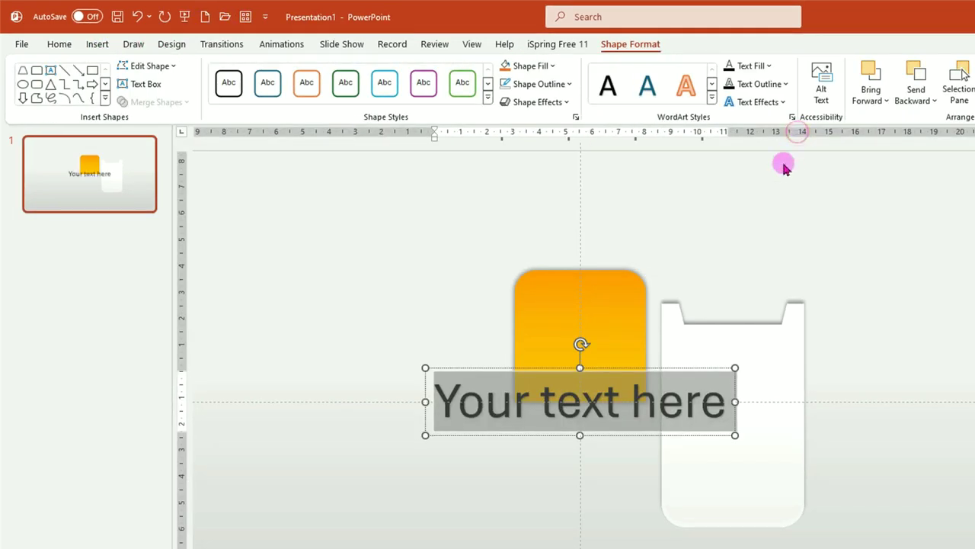
left_click(528, 405)
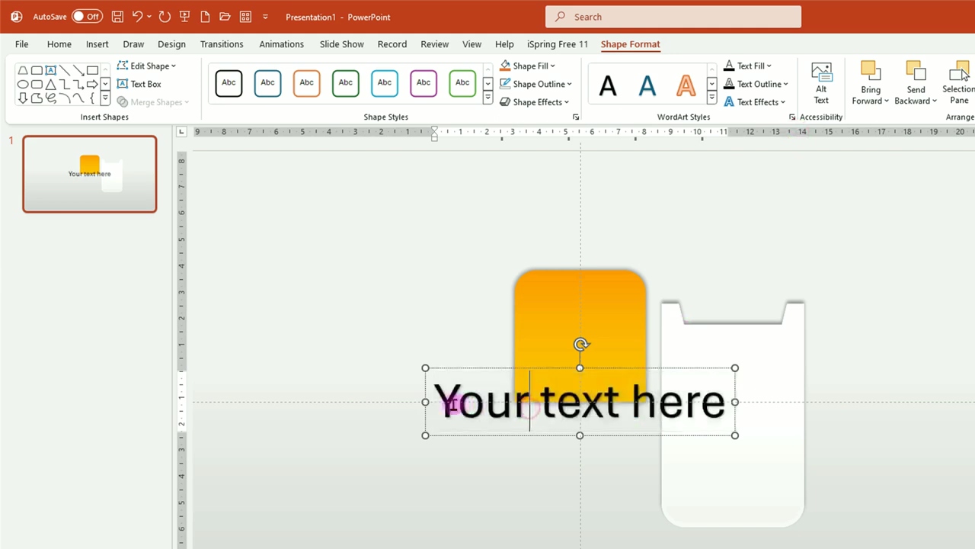
left_click_drag(432, 402, 755, 409)
type("YOUR TEXT")
left_click(490, 368)
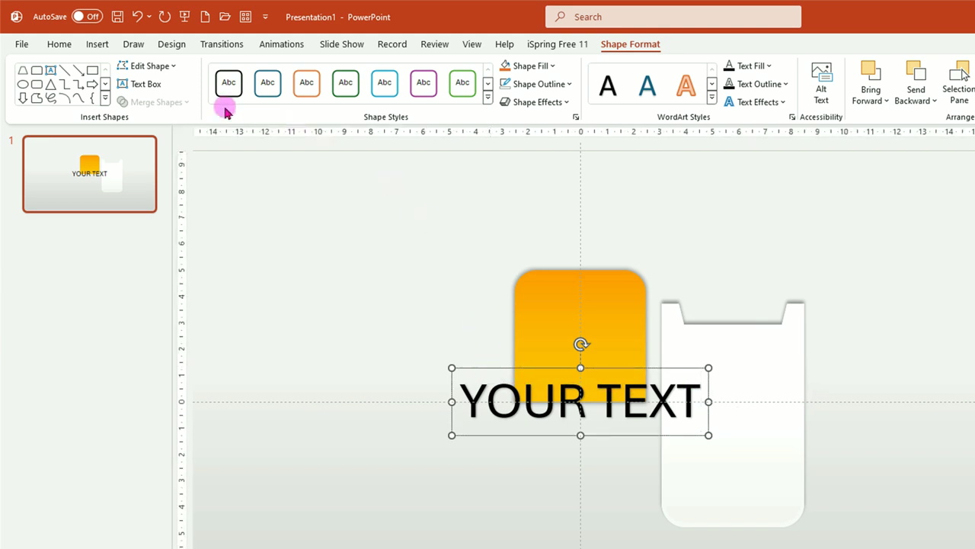
- Set the YOUR TEXT font to Avenir Next LT Pro Demi
left_click(59, 45)
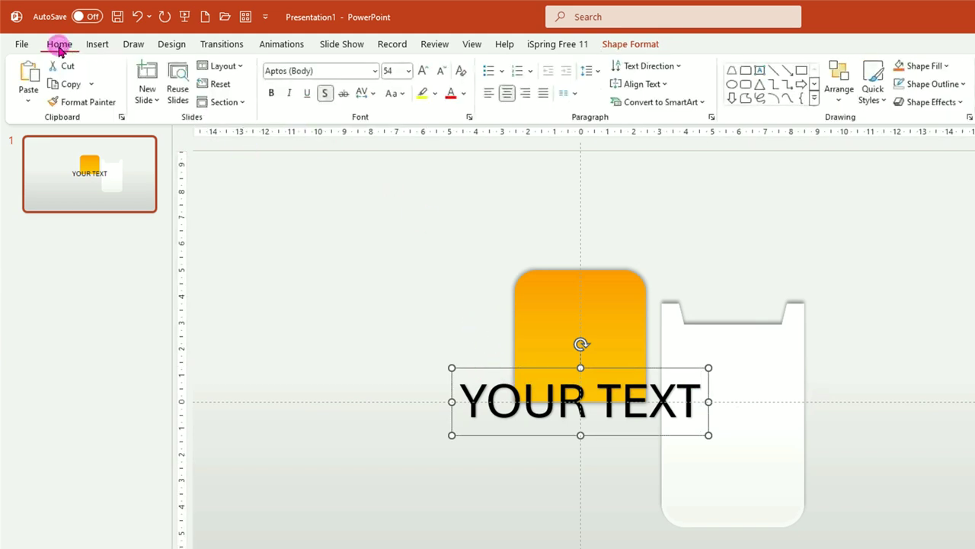
left_click(375, 70)
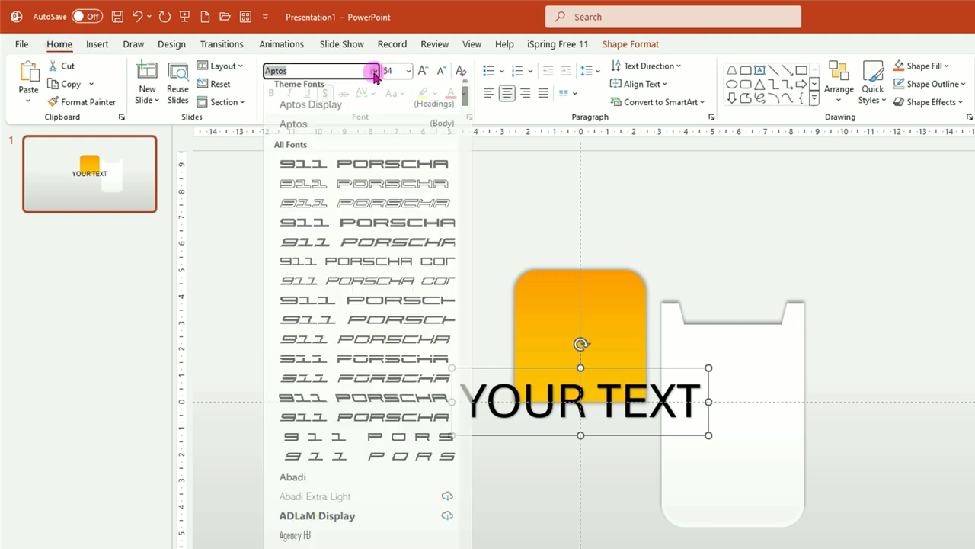
scroll(374, 72, "down", 2)
scroll(376, 118, "down", 2)
scroll(366, 289, "down", 8)
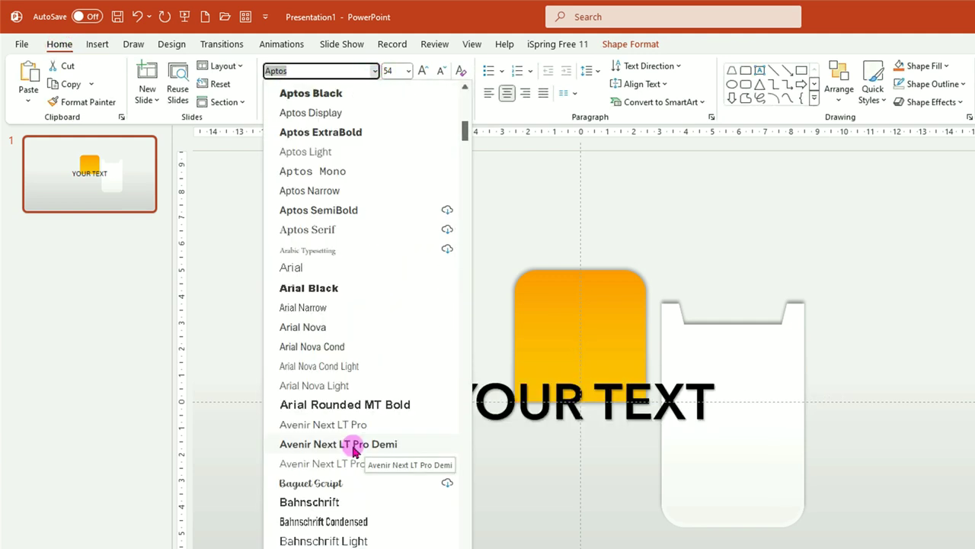
left_click(358, 444)
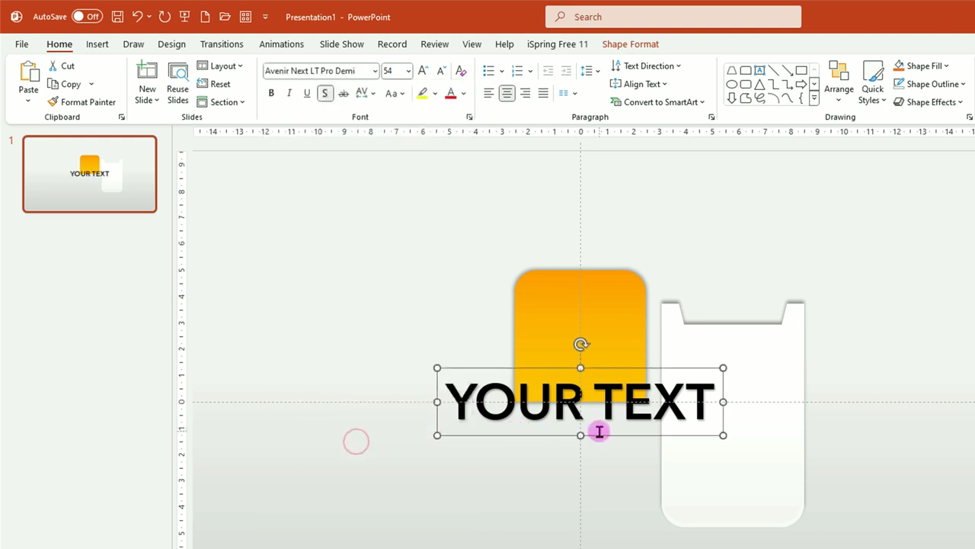
- Move YOUR TEXT above the orange square and shrink it to 16 pt
left_click_drag(601, 438, 604, 263)
left_click(441, 70)
left_click(441, 70)
left_click(441, 70)
left_click(441, 70)
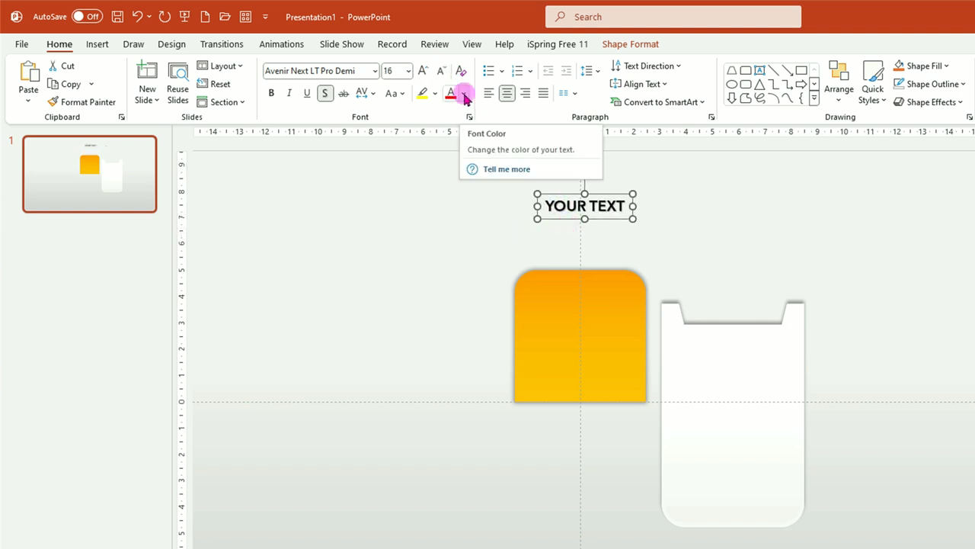
left_click(464, 94)
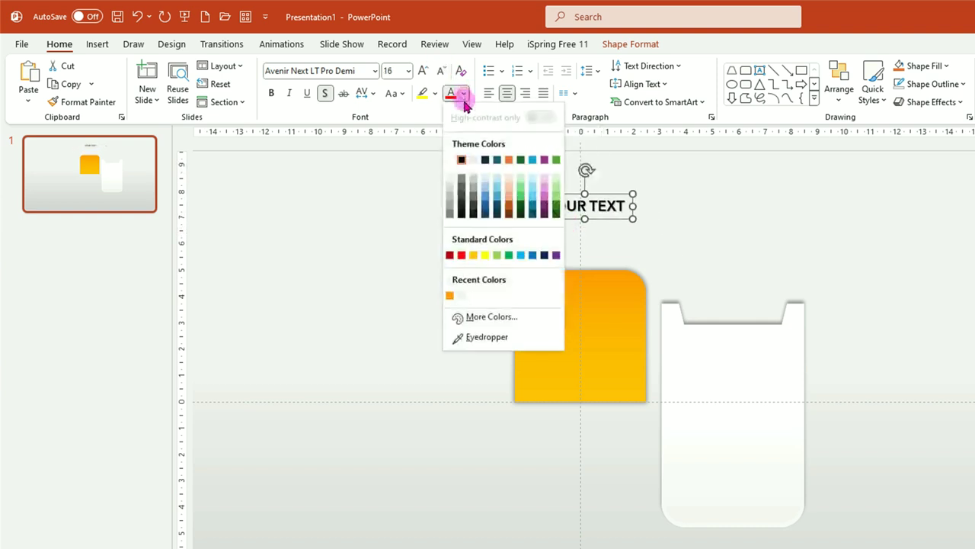
- Make YOUR TEXT white, place it in the square's top, and duplicate it lower down
left_click(451, 158)
left_click_drag(607, 218, 592, 312)
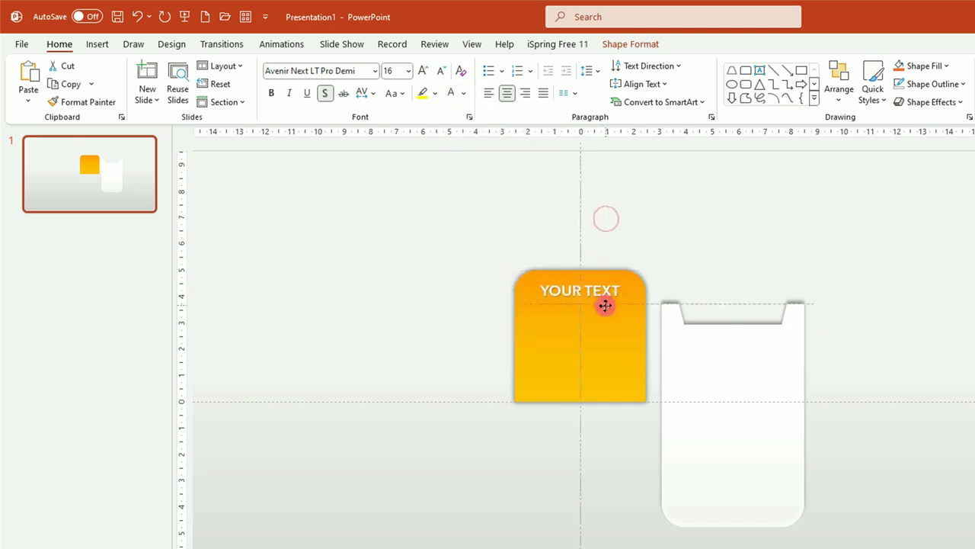
key("ctrl+d")
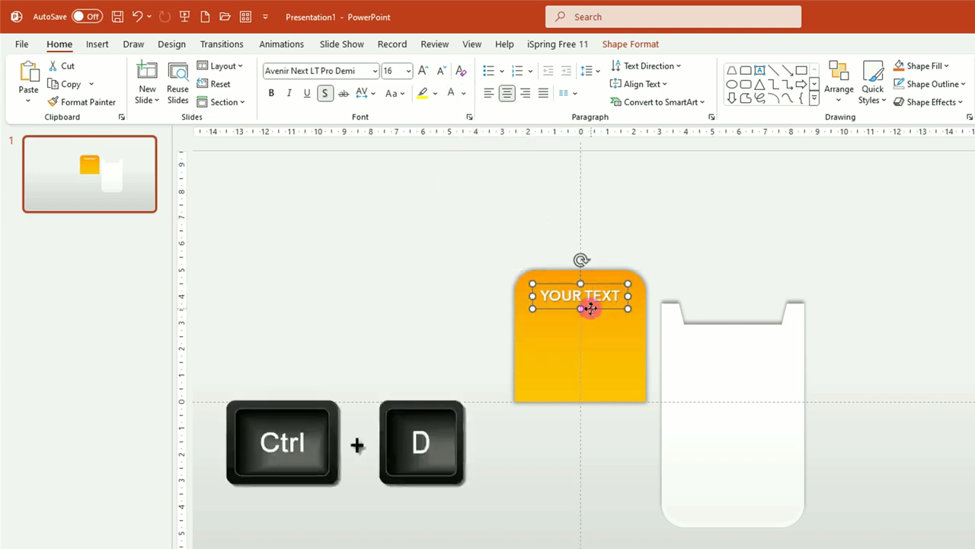
left_click_drag(591, 308, 591, 349)
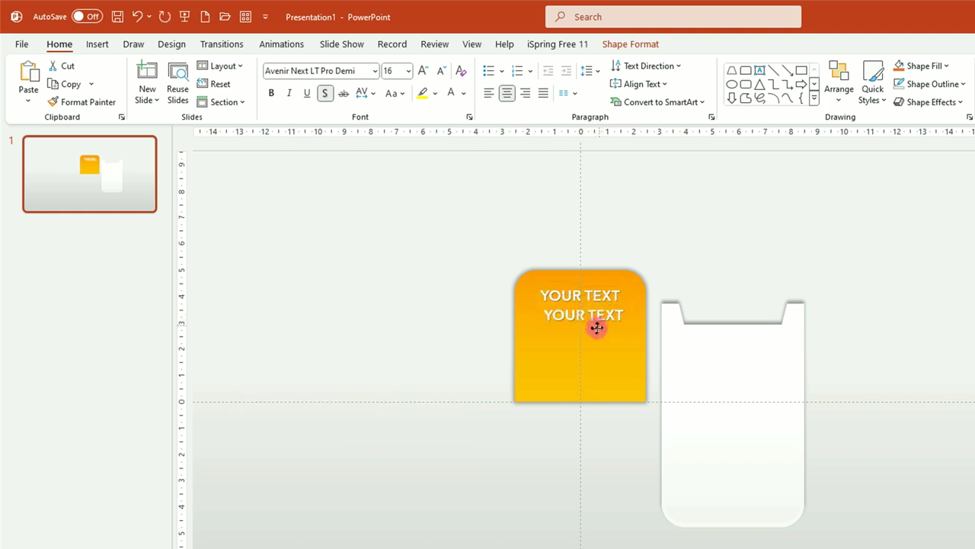
- Replace the duplicate's text with '2025'
left_click_drag(545, 336, 622, 336)
type("2025")
key("Escape")
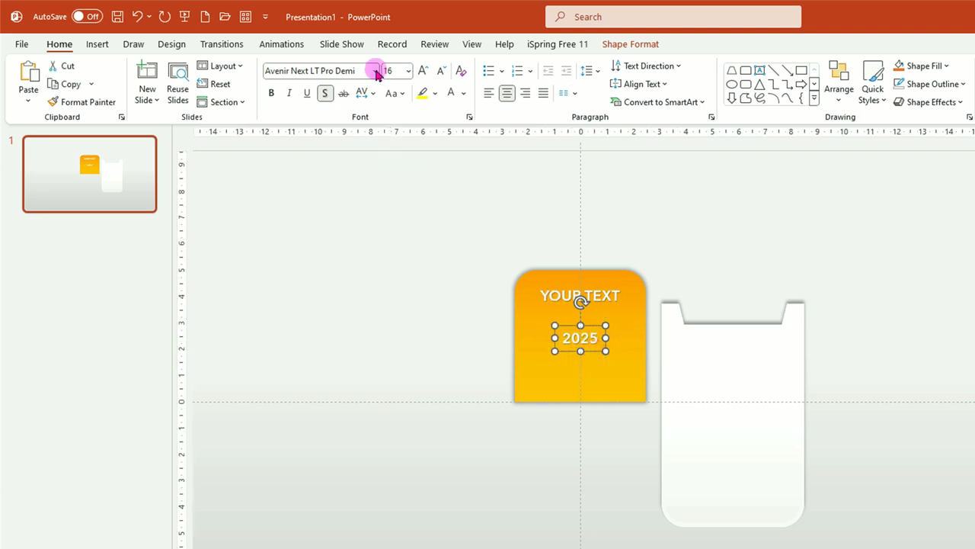
- Set the 2025 label in 911 Porscha Bold at 24 pt
left_click(375, 71)
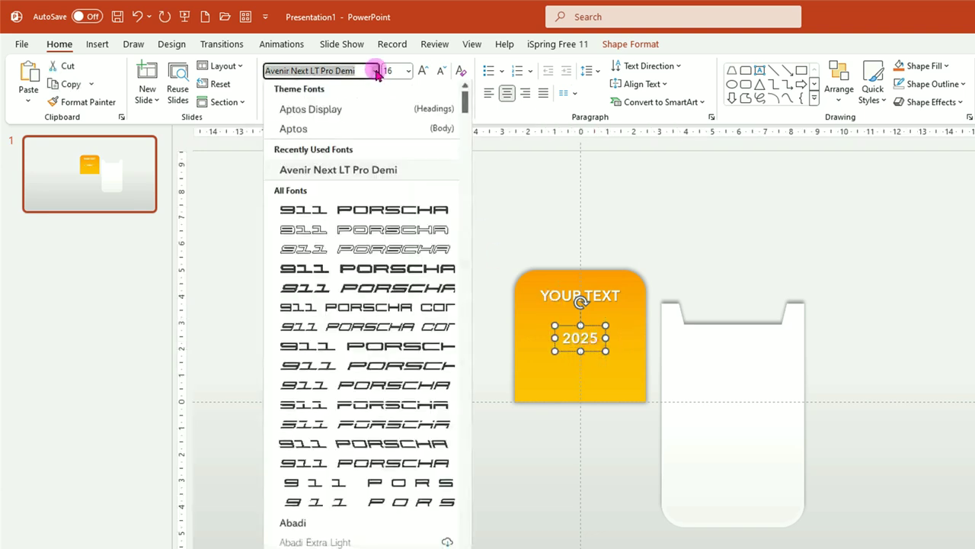
left_click(375, 271)
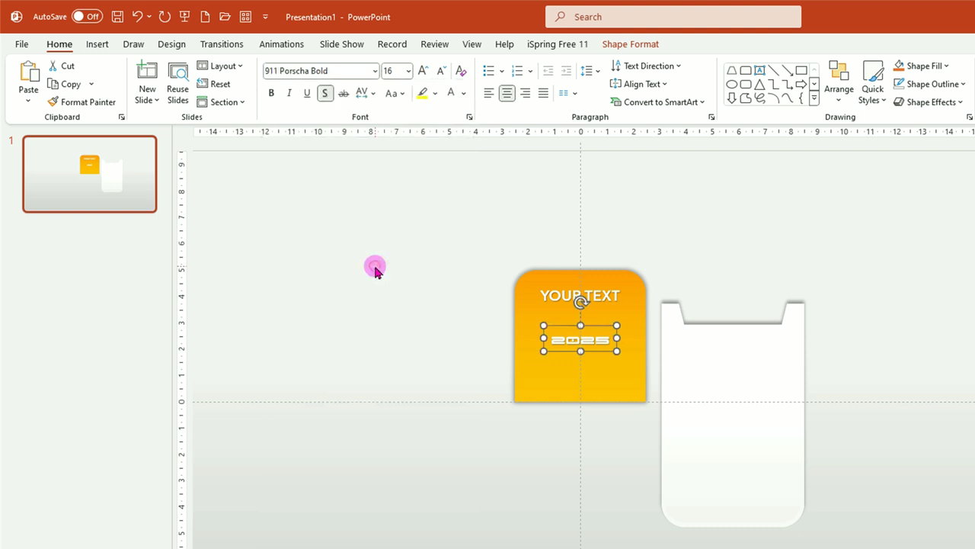
left_click(424, 71)
left_click(424, 71)
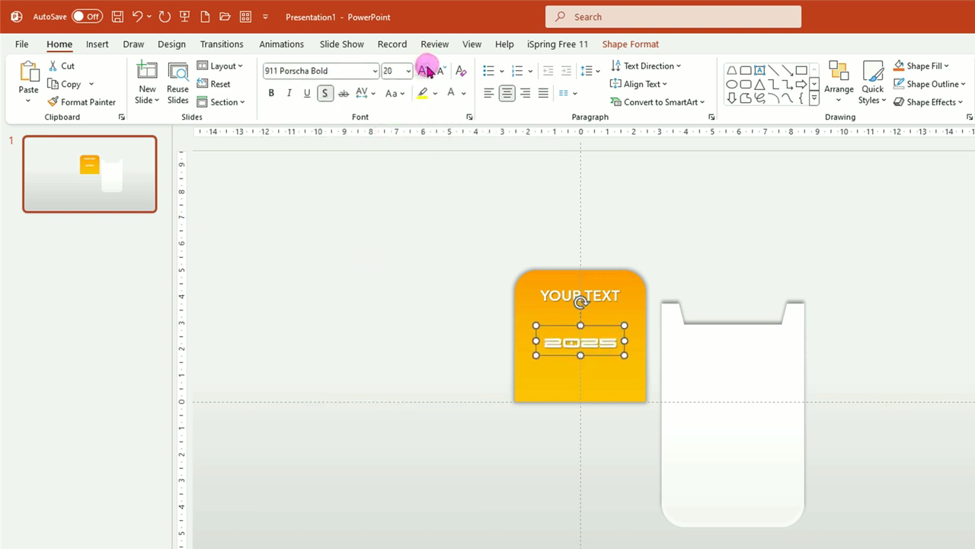
left_click(424, 71)
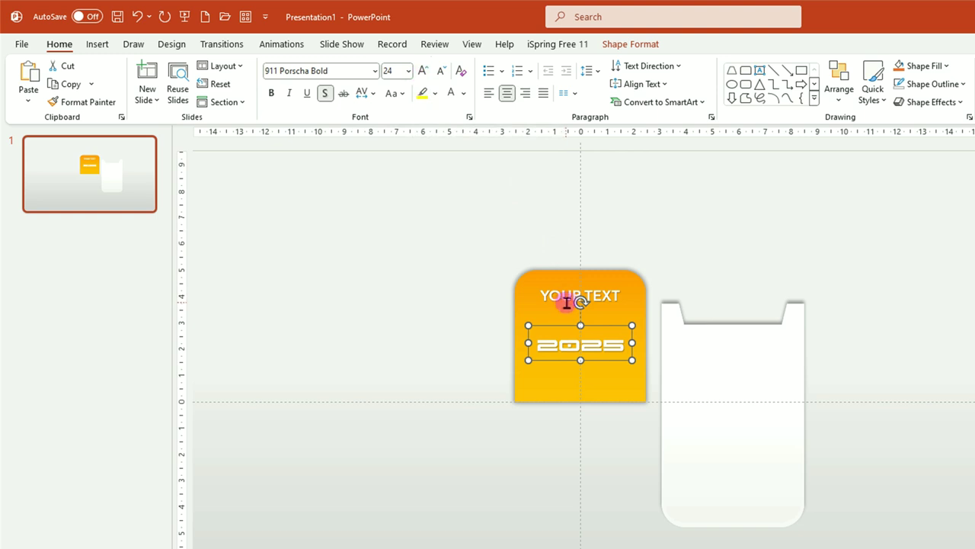
left_click(602, 326)
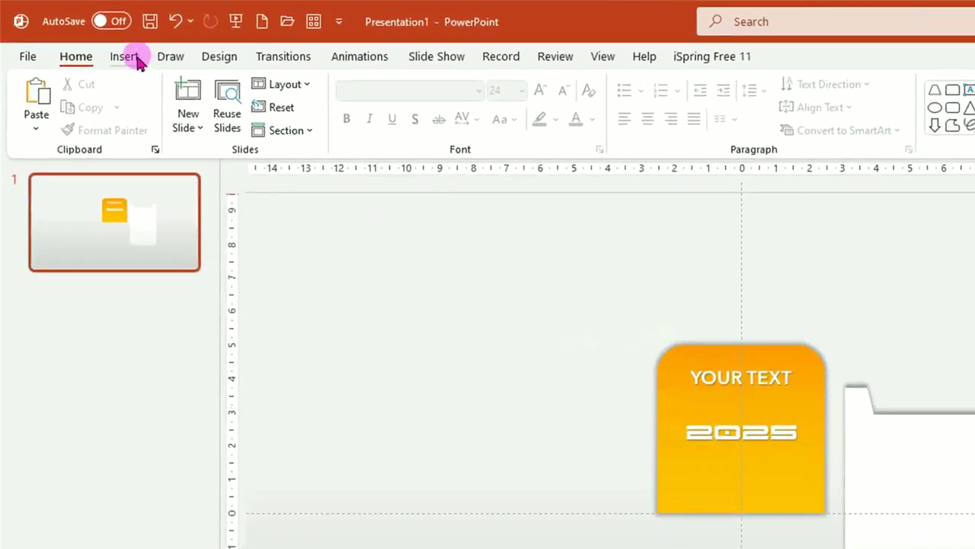
- Draw a rounded rectangle bar above the orange square and remove its outline
left_click(125, 56)
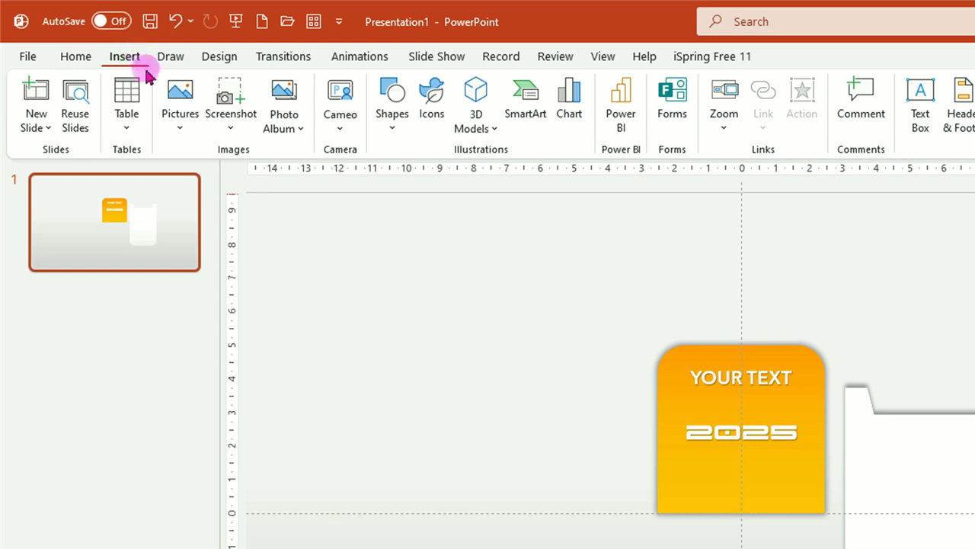
left_click(393, 128)
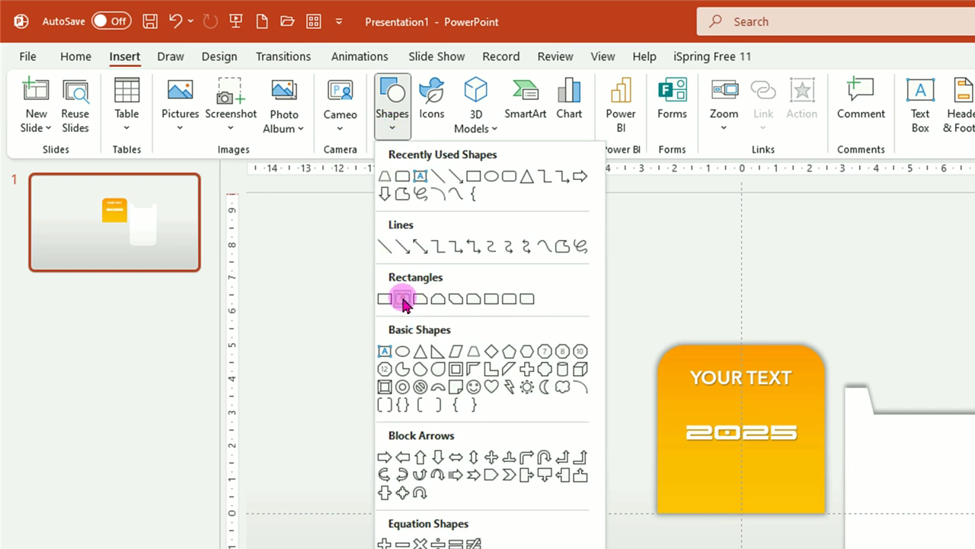
left_click(403, 299)
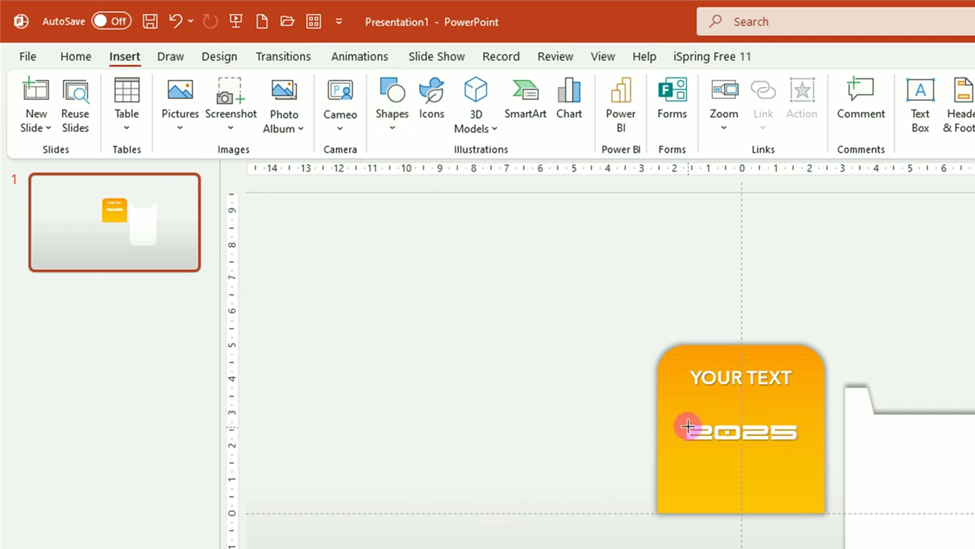
mouse_move(688, 427)
left_mouse_down()
mouse_move(796, 455)
mouse_move(851, 291)
left_mouse_up()
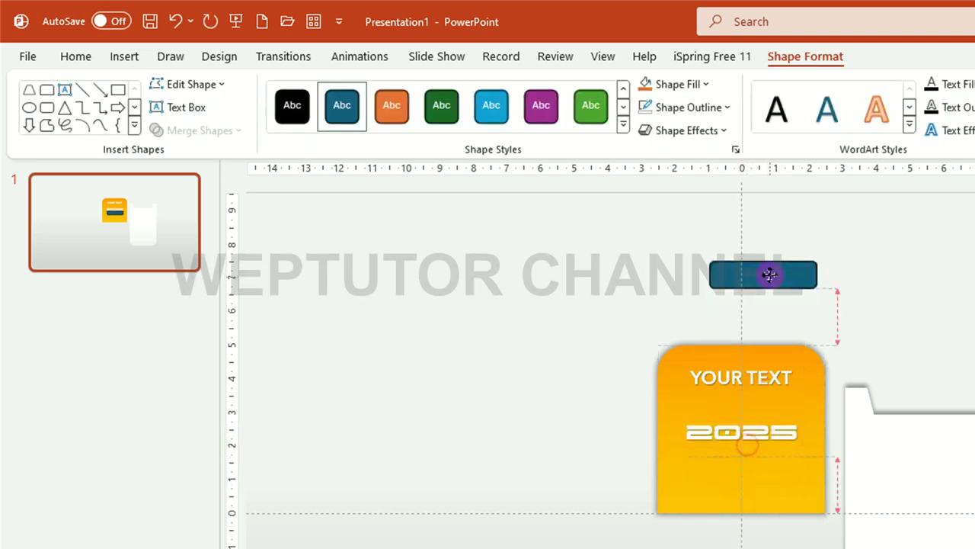
key("ctrl+z")
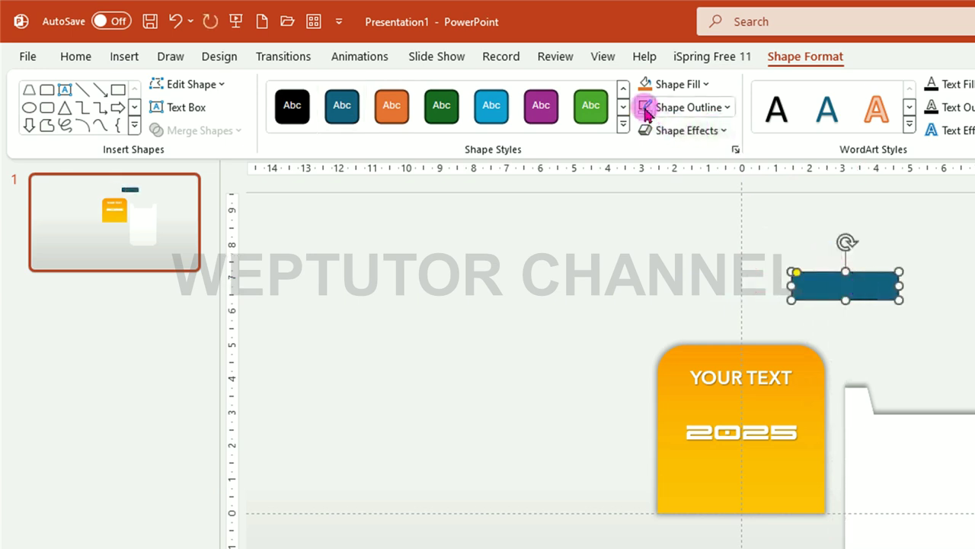
left_click(700, 108)
left_click(694, 395)
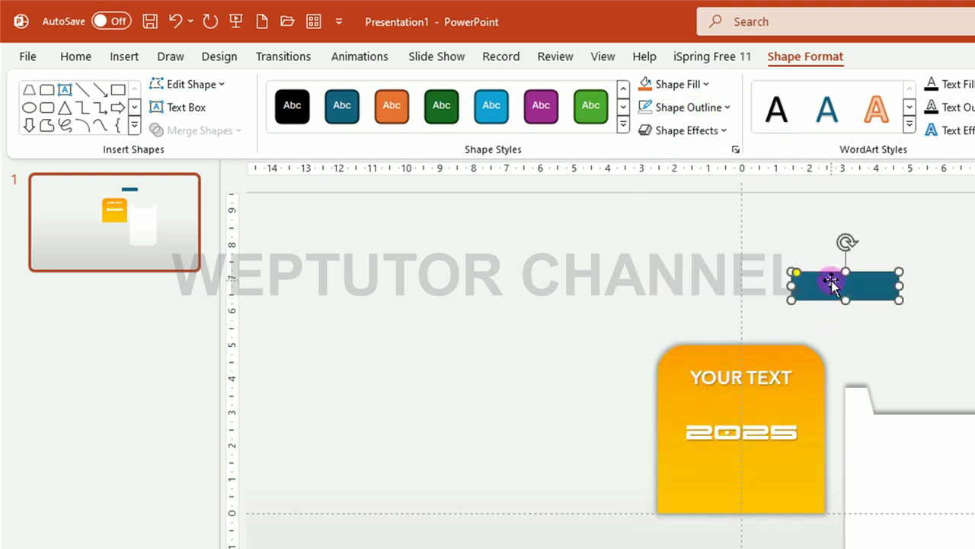
- Round the bar into a pill, shift it slightly left, and flatten it into a thin line
left_click(794, 273)
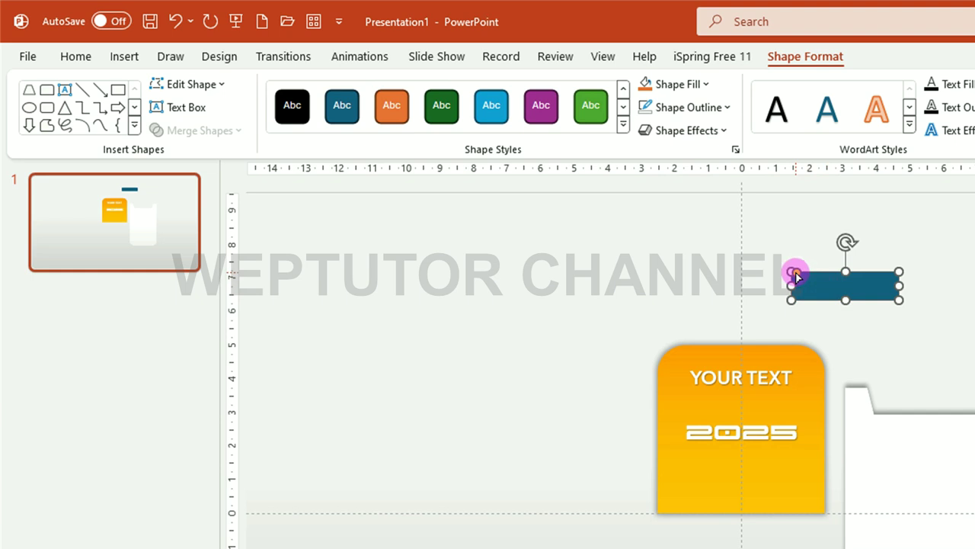
left_click_drag(795, 273, 832, 276)
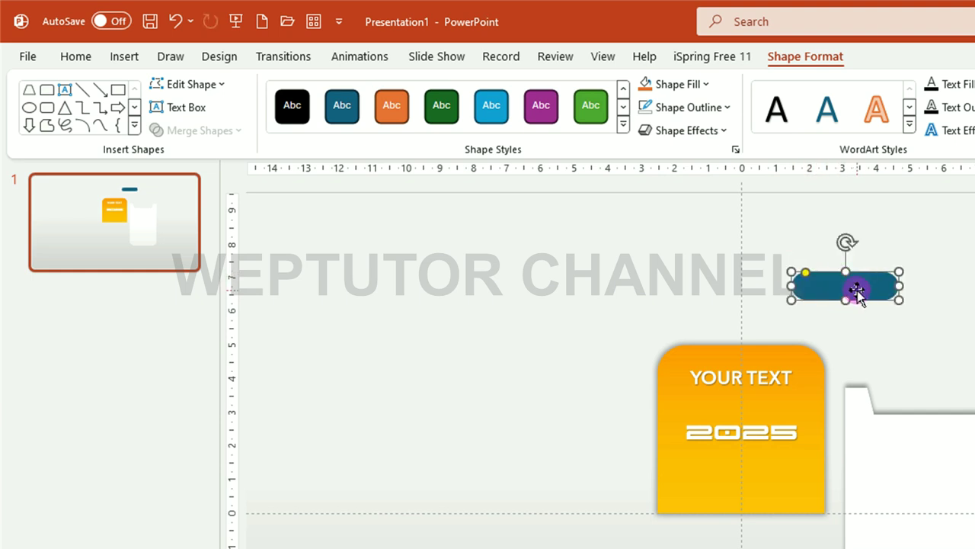
left_click_drag(856, 285, 803, 286)
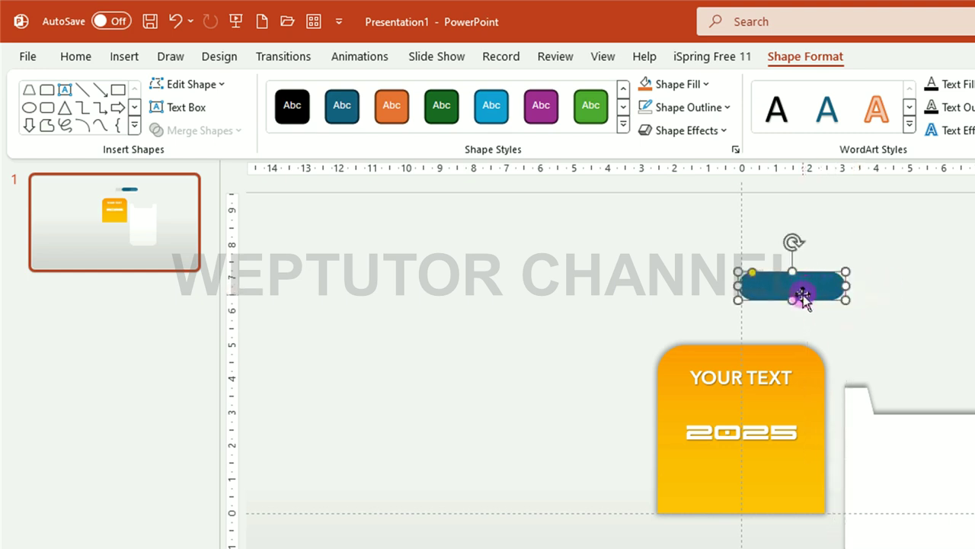
left_click_drag(792, 299, 793, 276)
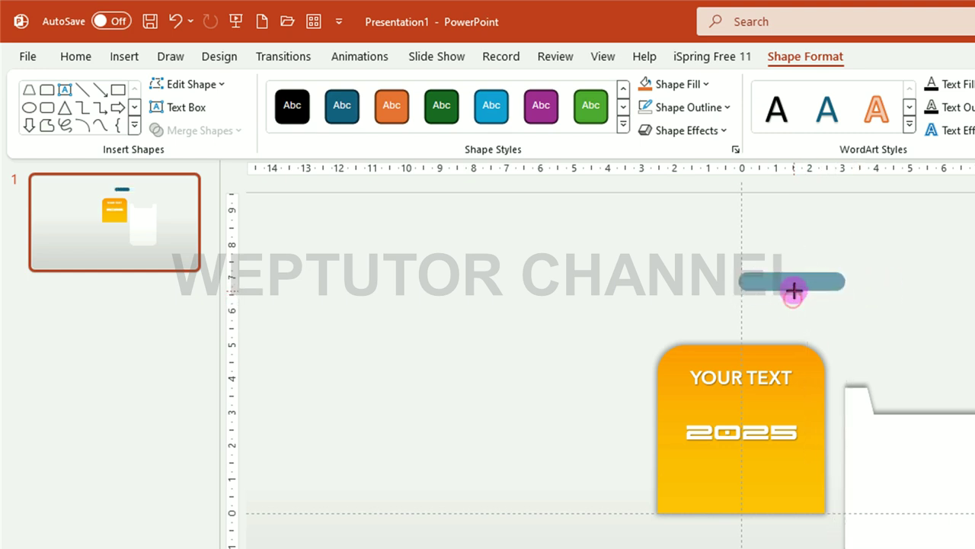
- Fill the line orange, add an Inside: Top Left shadow, and place it beneath YOUR TEXT
left_click(708, 85)
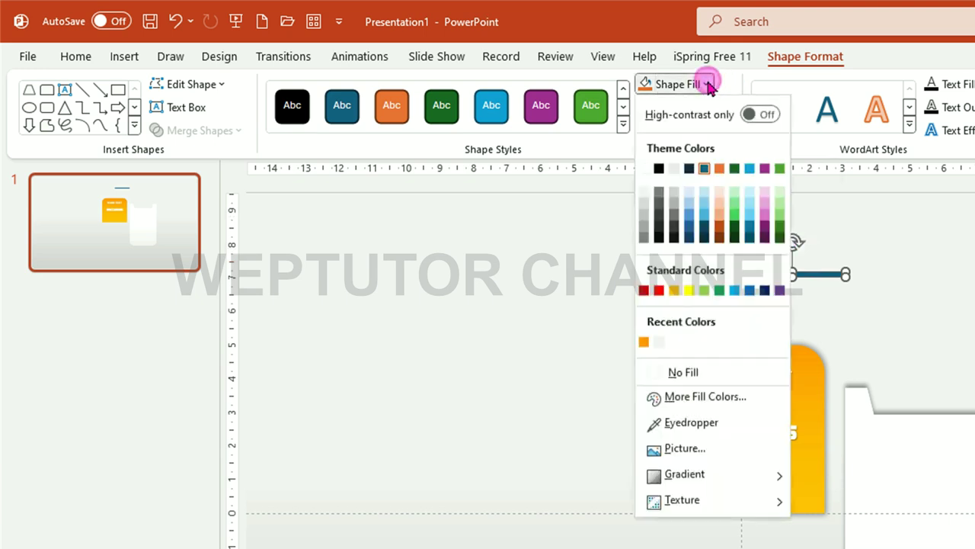
left_click(674, 290)
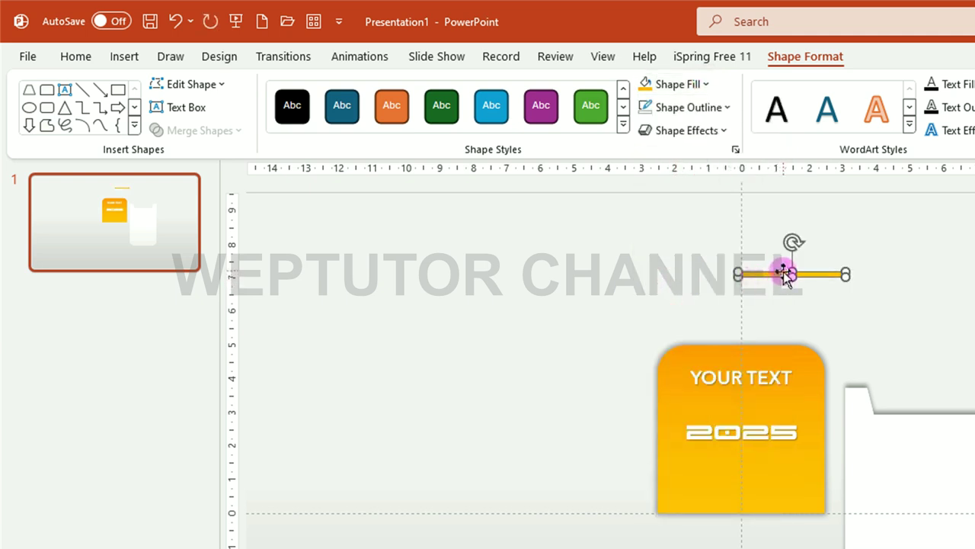
left_click(726, 133)
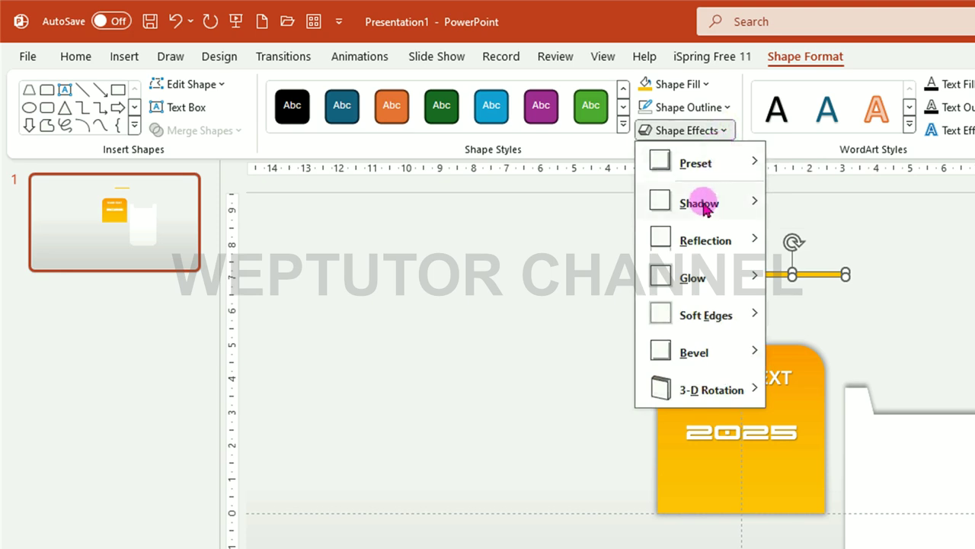
mouse_move(700, 203)
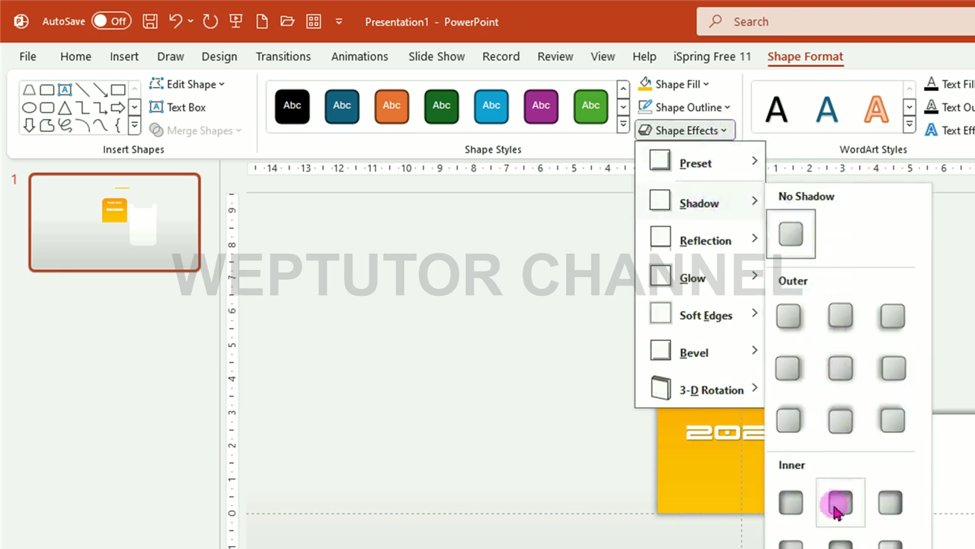
left_click(791, 501)
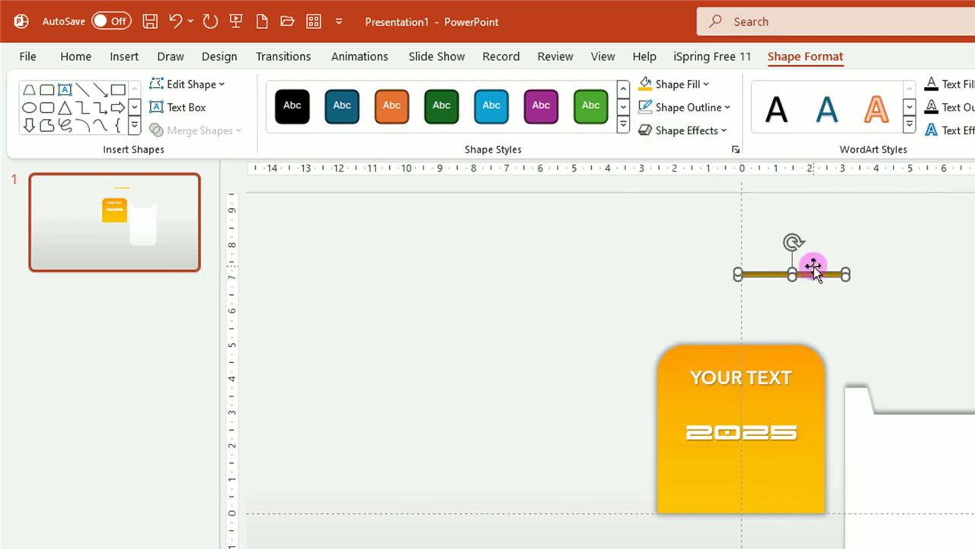
left_click_drag(816, 272, 768, 393)
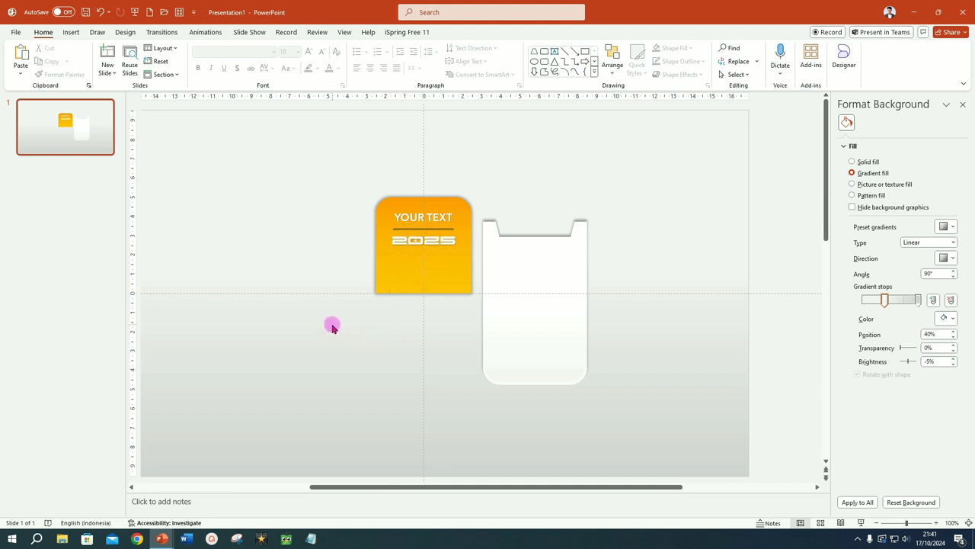
- Group the orange card with YOUR TEXT, the divider and 2025, then nudge the group into place
left_click_drag(328, 319, 518, 141)
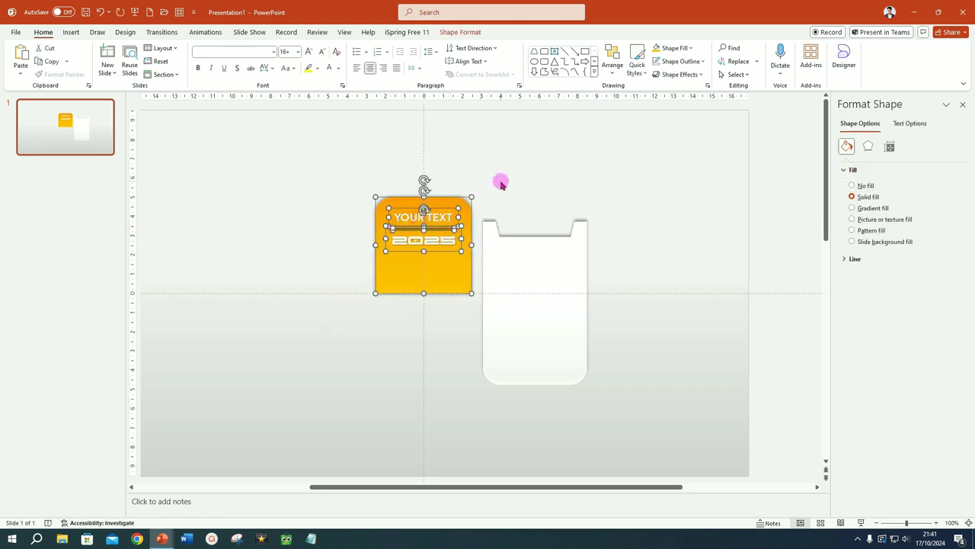
key("ctrl+g")
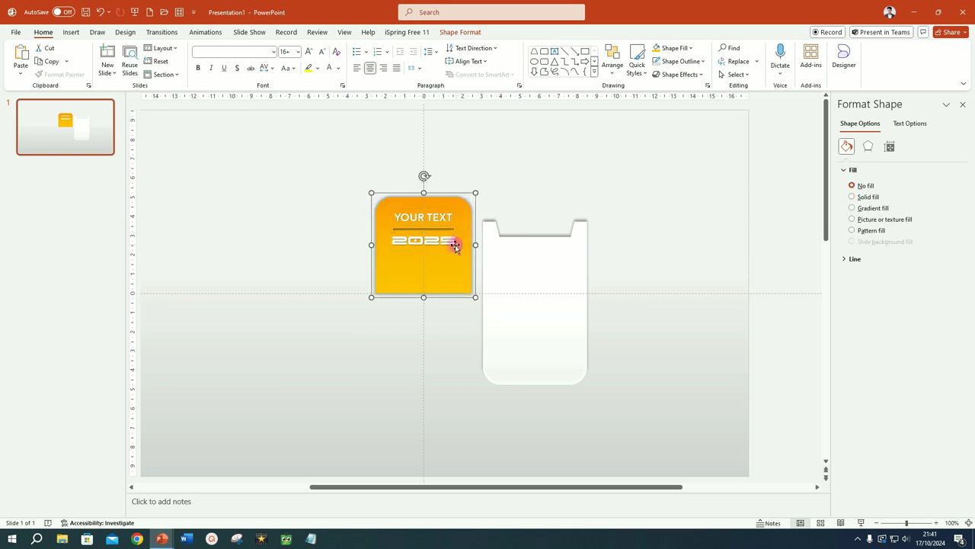
left_click_drag(451, 258, 445, 231)
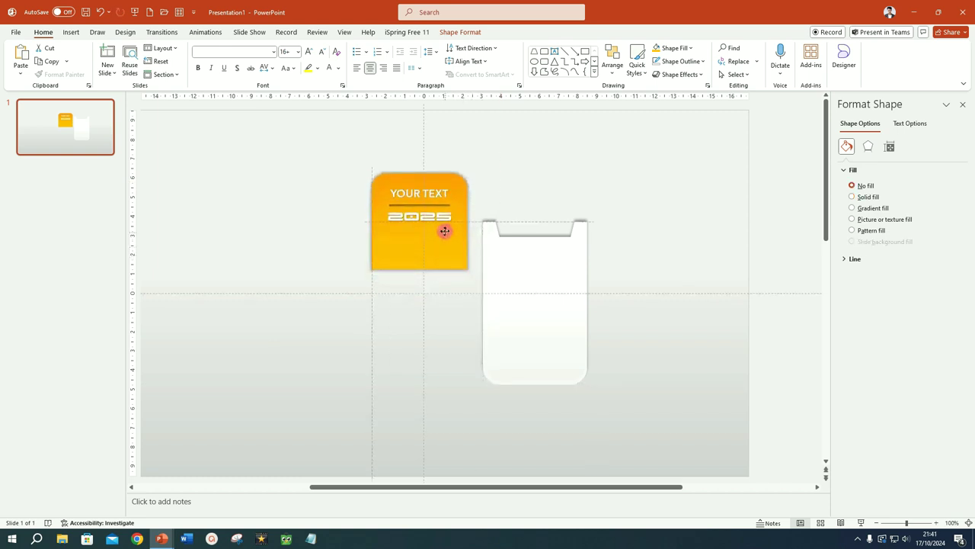
left_click_drag(445, 232, 450, 256)
left_click(543, 316)
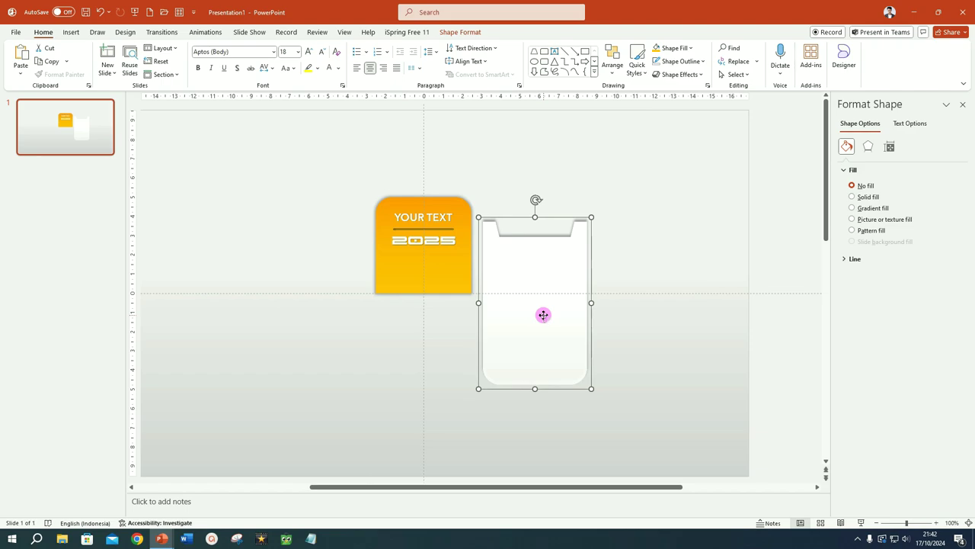
- Raise the white pocket beneath the orange card and give it a Tight Reflection, 4 pt offset
left_click_drag(545, 329, 555, 266)
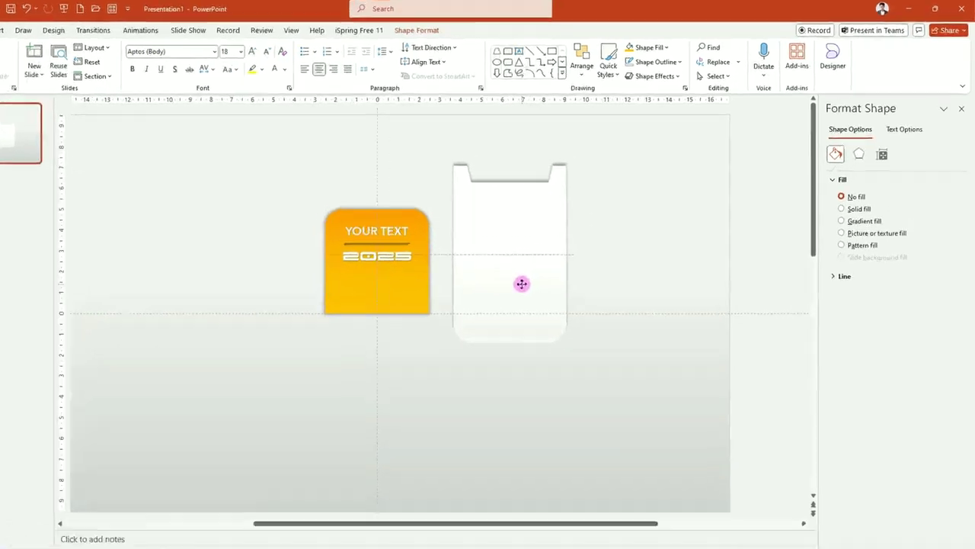
left_click_drag(293, 395, 300, 449)
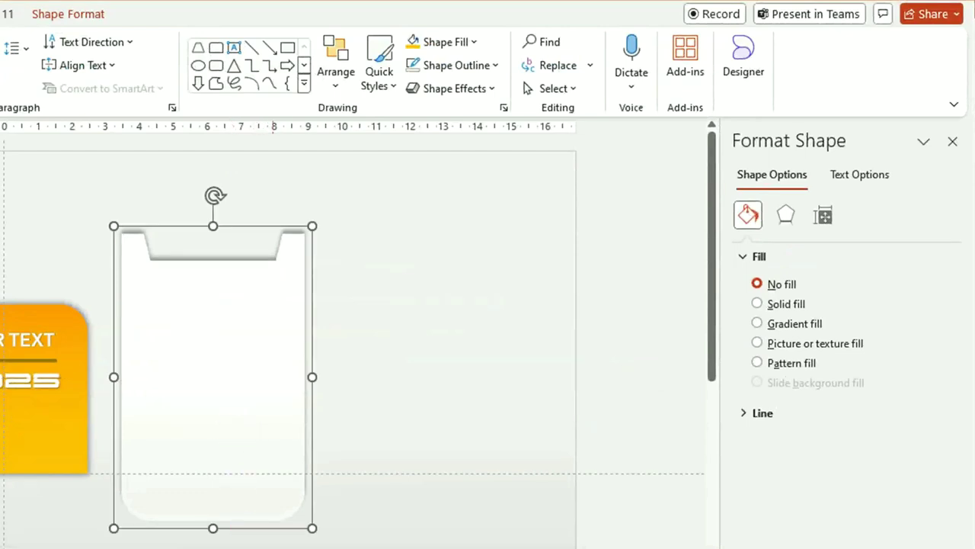
left_click(439, 95)
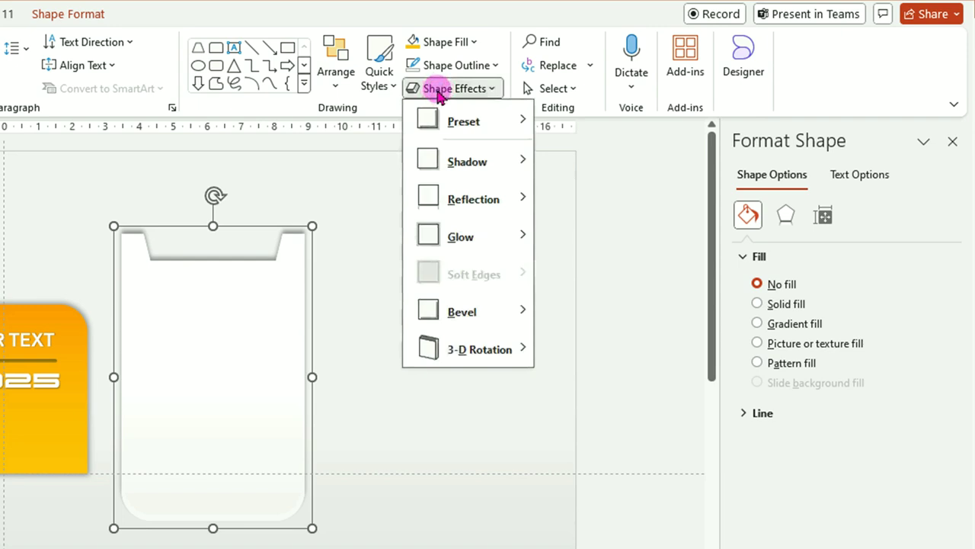
mouse_move(471, 201)
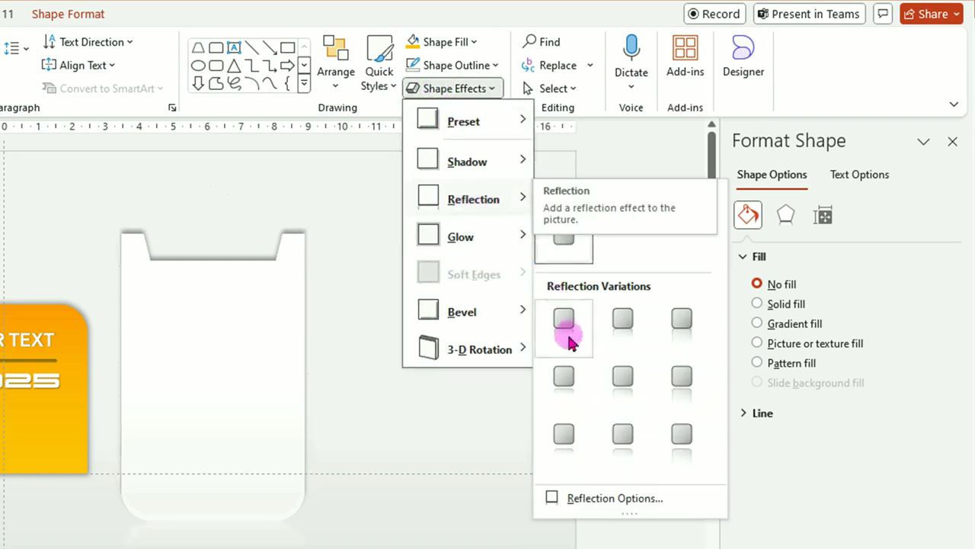
left_click(575, 389)
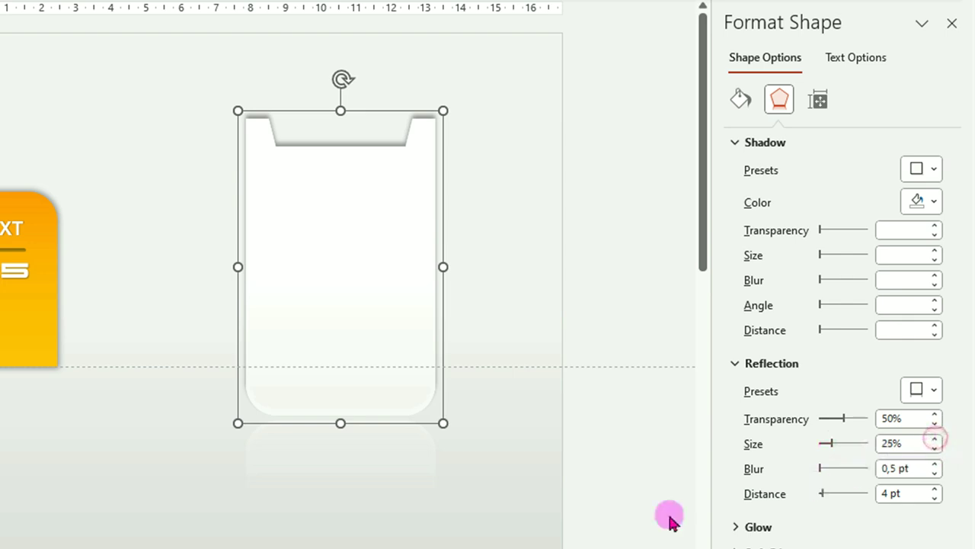
left_click(509, 534)
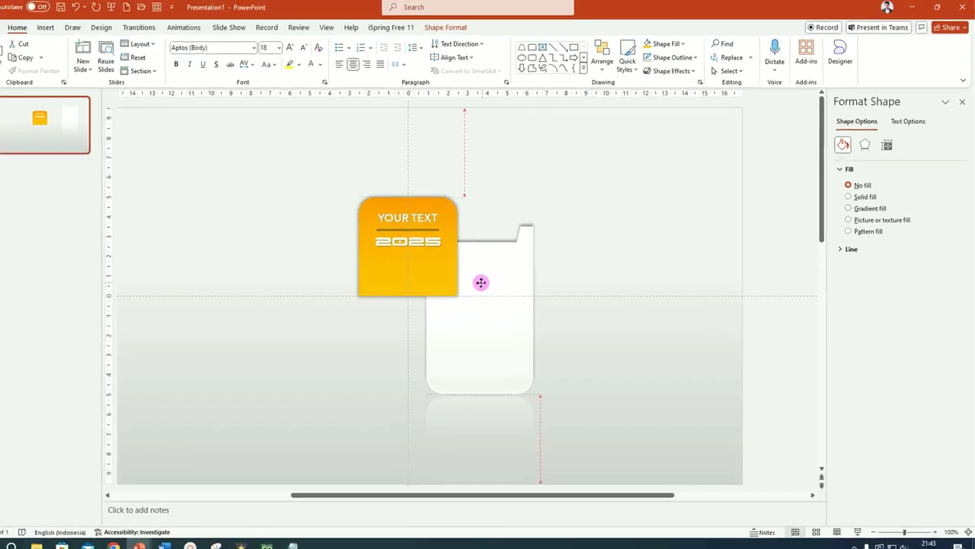
mouse_move(345, 220)
left_mouse_down()
mouse_move(433, 297)
mouse_move(424, 300)
left_mouse_up()
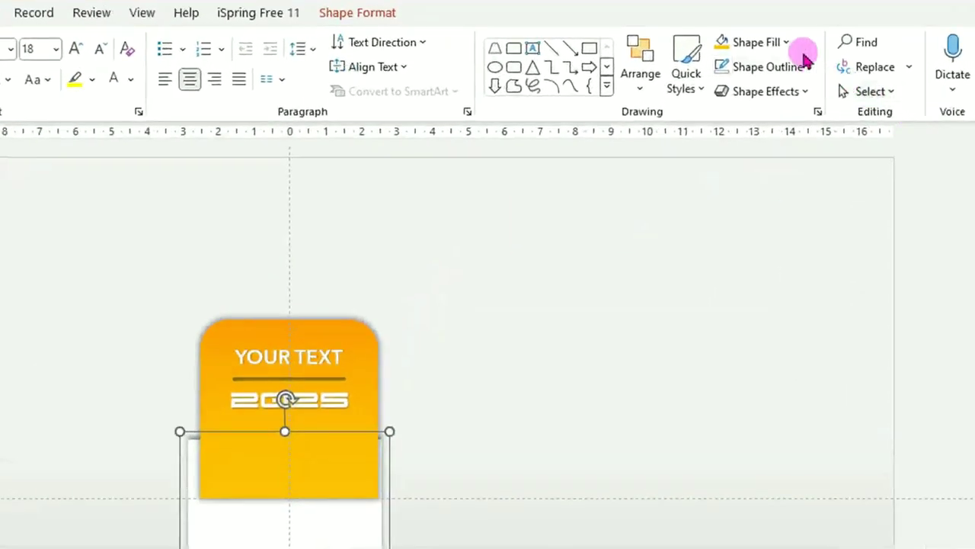
- Center the pocket horizontally and bring it to the front, over the orange card
left_click(361, 12)
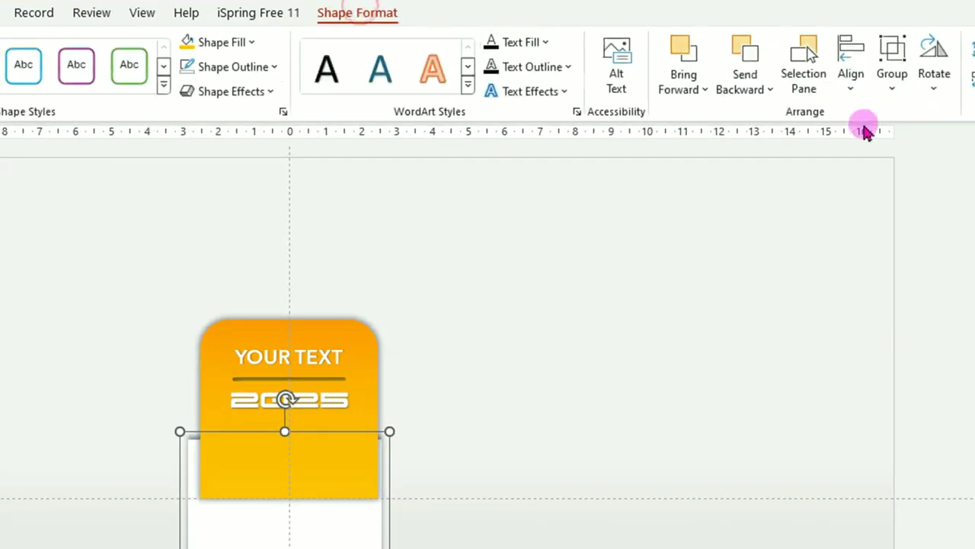
left_click(852, 85)
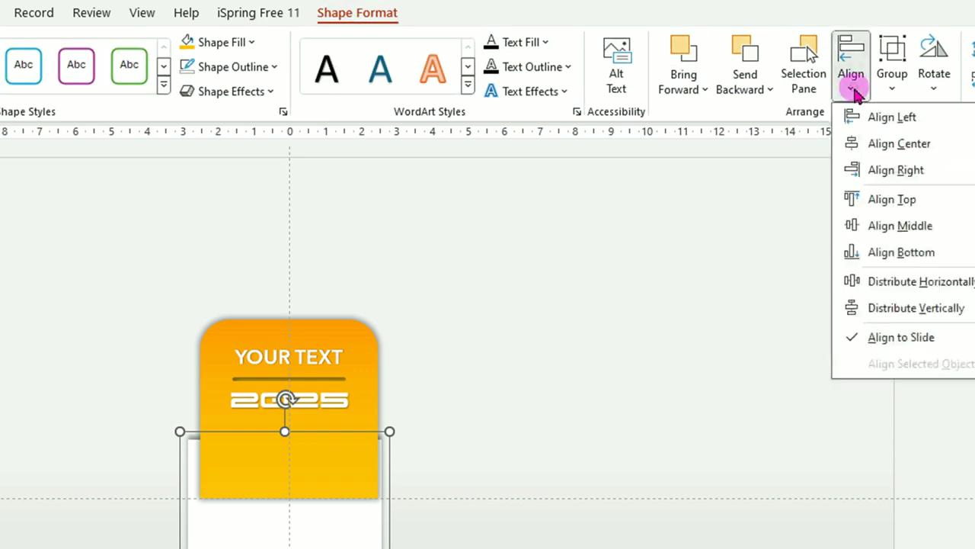
left_click(890, 143)
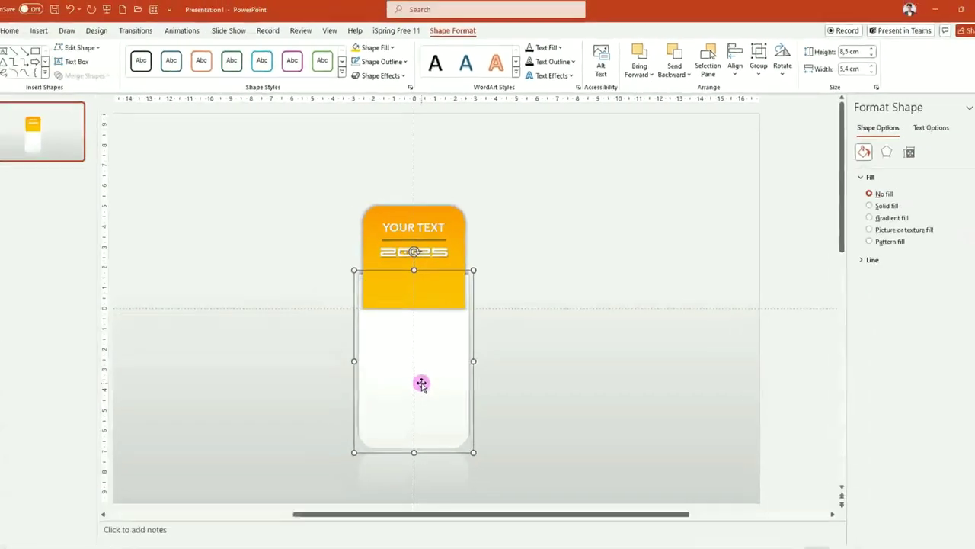
scroll(551, 333, "down", 3)
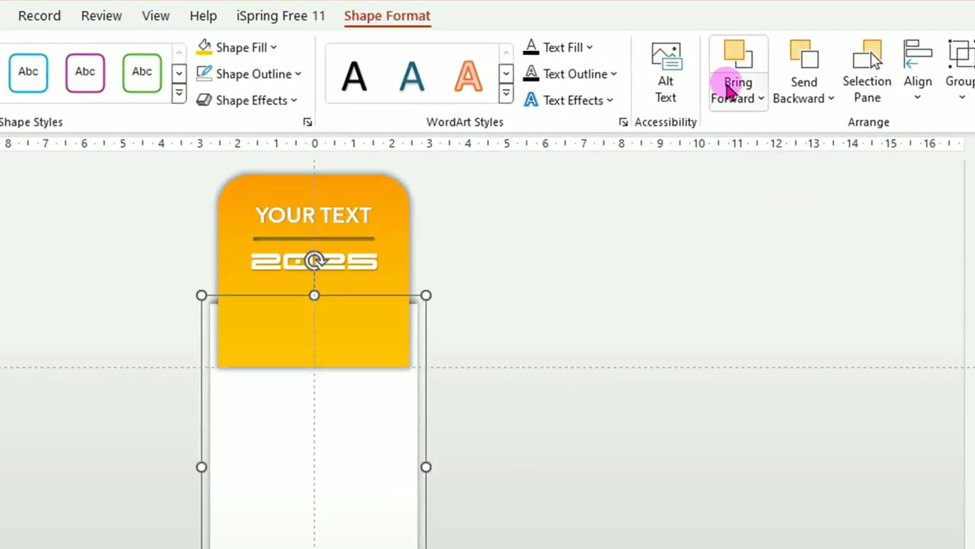
left_click(761, 103)
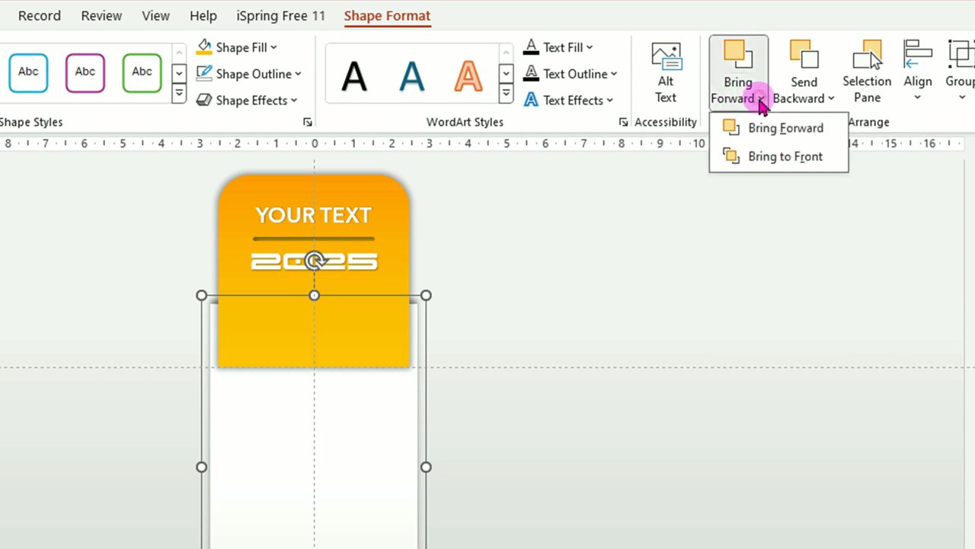
left_click(770, 160)
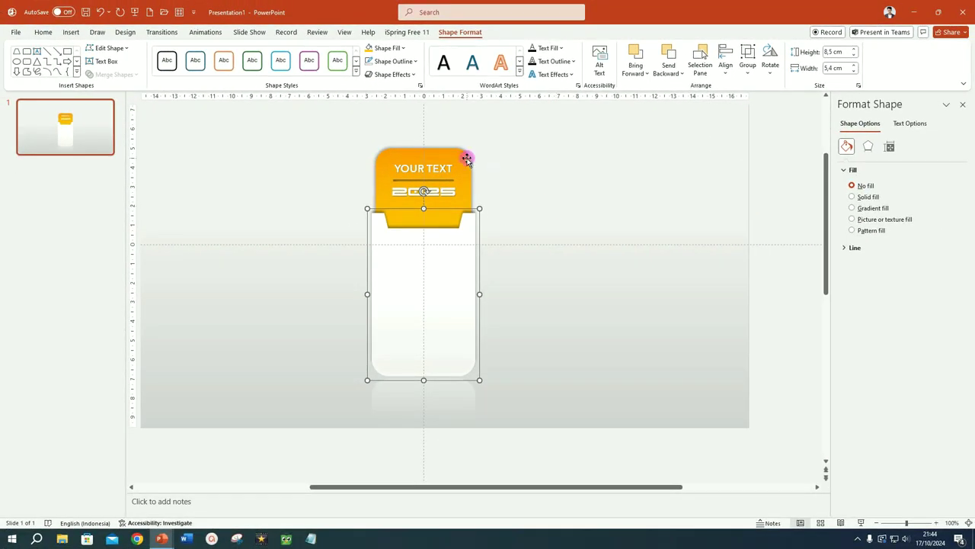
- Nudge the orange card down so it tucks into the pocket's notch
left_click(466, 158)
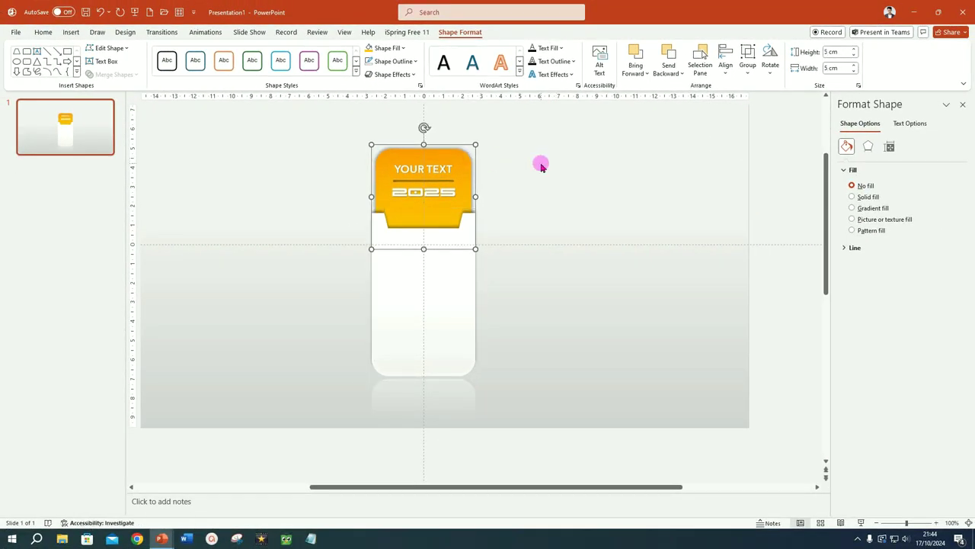
key("Down")
key("Down")
key("Down")
key("Down")
key("Down")
key("Down")
key("Down")
key("Down")
key("Down")
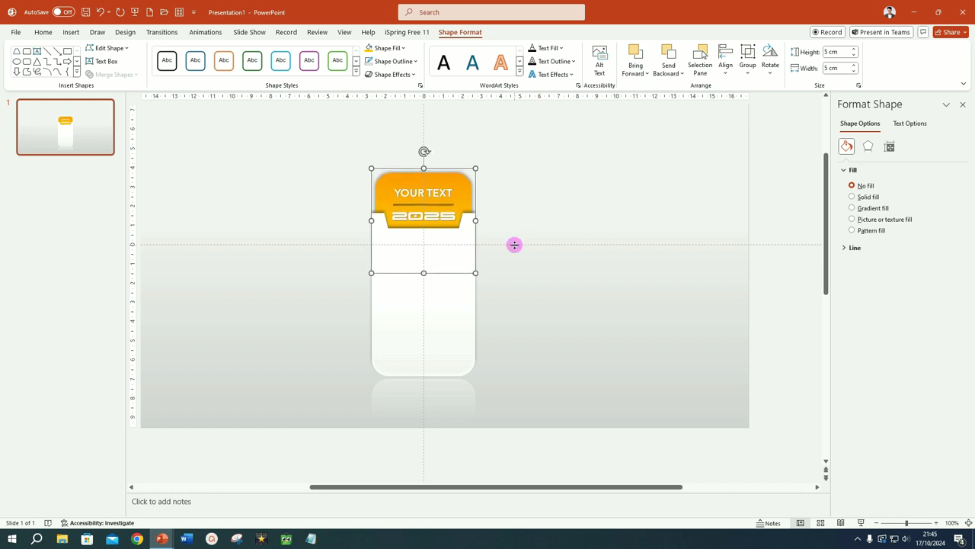
left_click(514, 244)
scroll(488, 286, "up", 2)
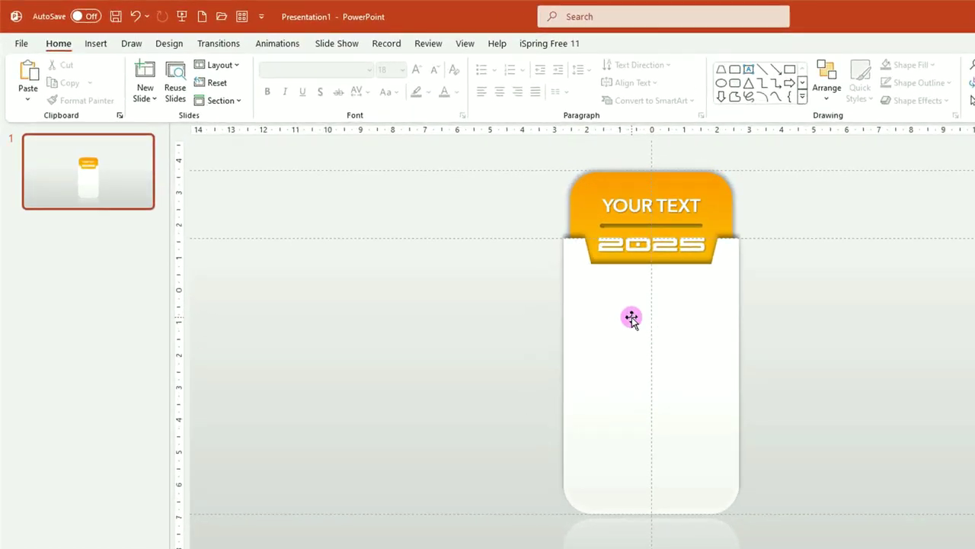
- Insert a plain-style WordArt box reading DESCRIPTION
left_click(97, 43)
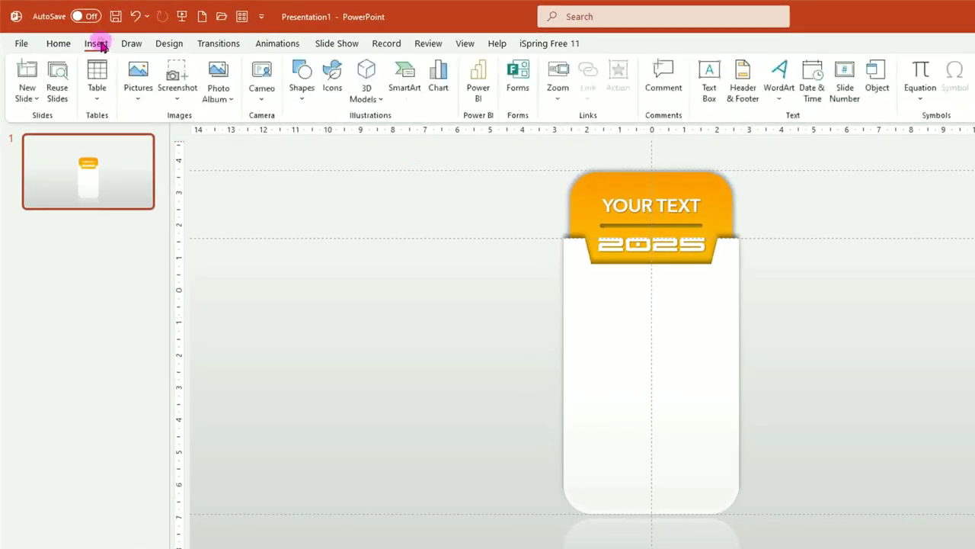
left_click(780, 102)
left_click(783, 132)
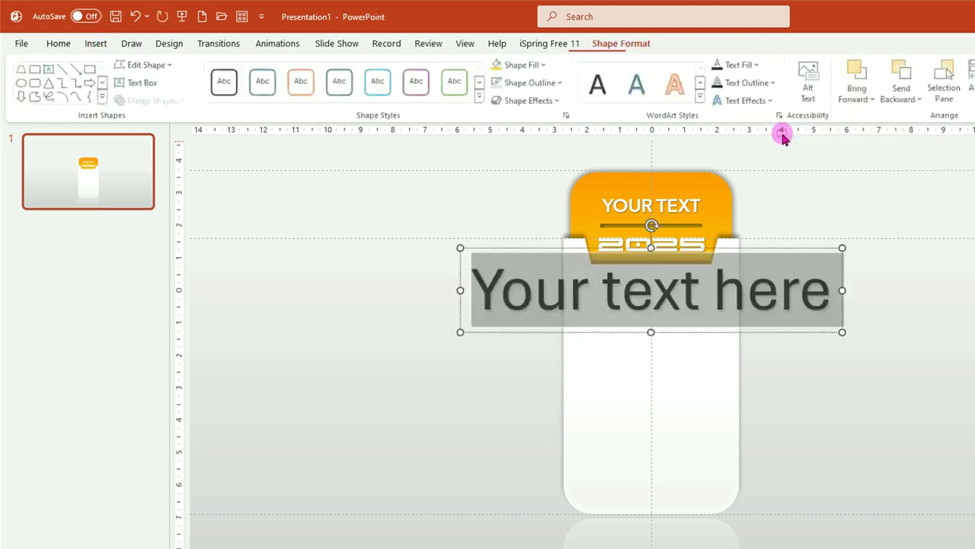
type("DESCRIPTION")
- Format DESCRIPTION in Avenir Next LT Pro Demi, 16 pt, Black Lighter 50% grey
left_click(499, 247)
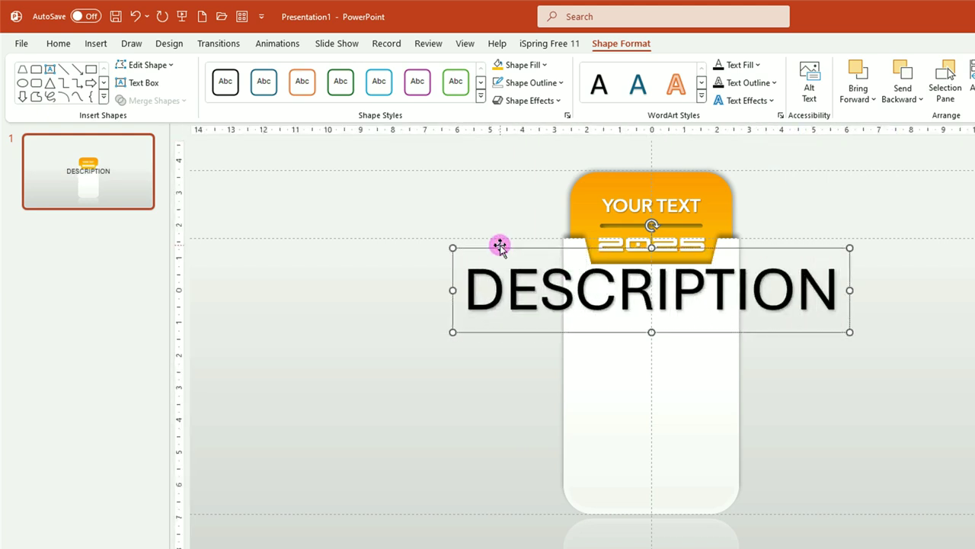
left_click(58, 44)
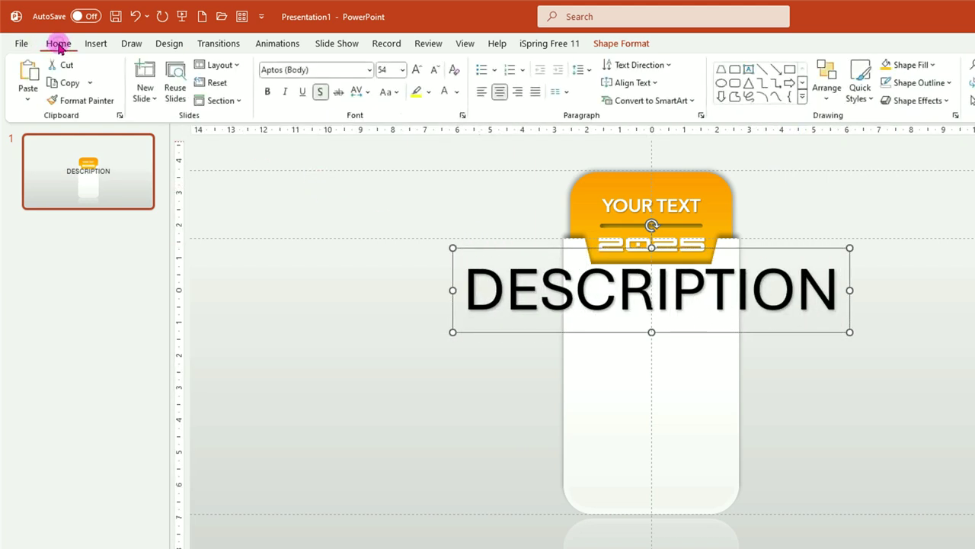
left_click(370, 70)
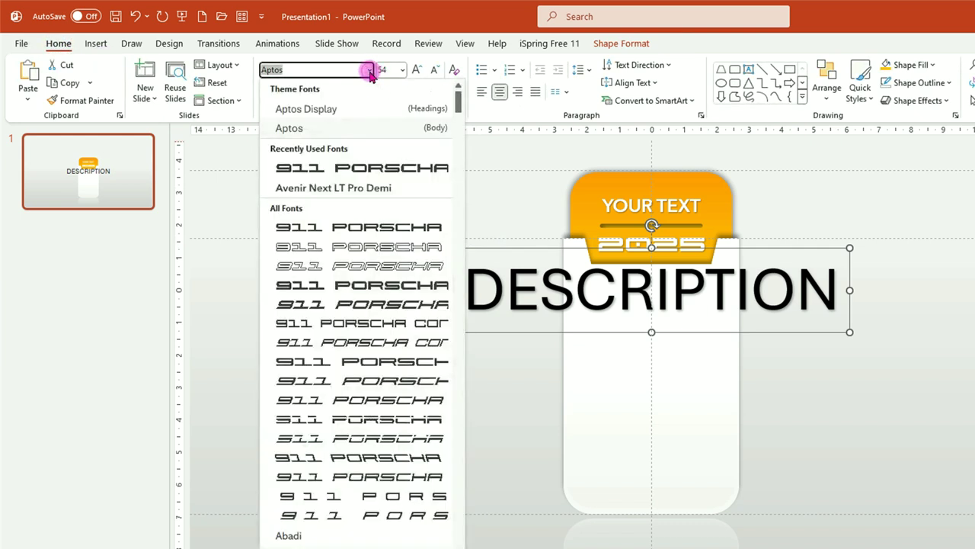
left_click(345, 188)
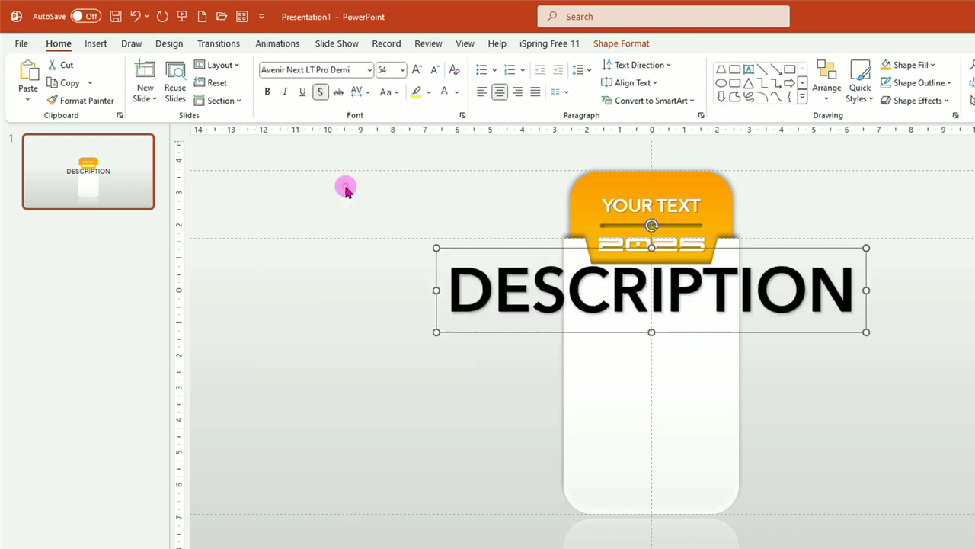
left_click(439, 71)
left_click(439, 72)
left_click(440, 71)
left_click(439, 72)
left_click(439, 72)
left_click(439, 73)
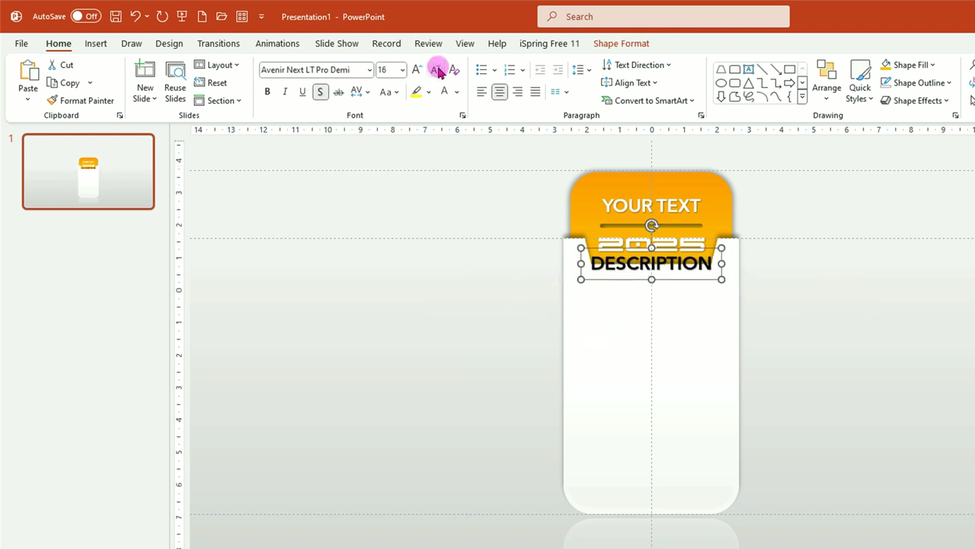
left_click(457, 92)
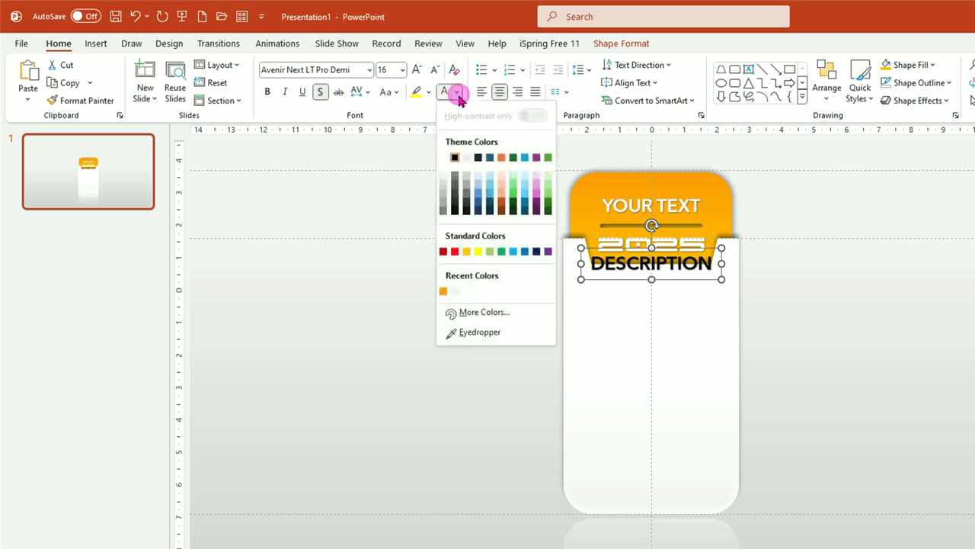
left_click(455, 178)
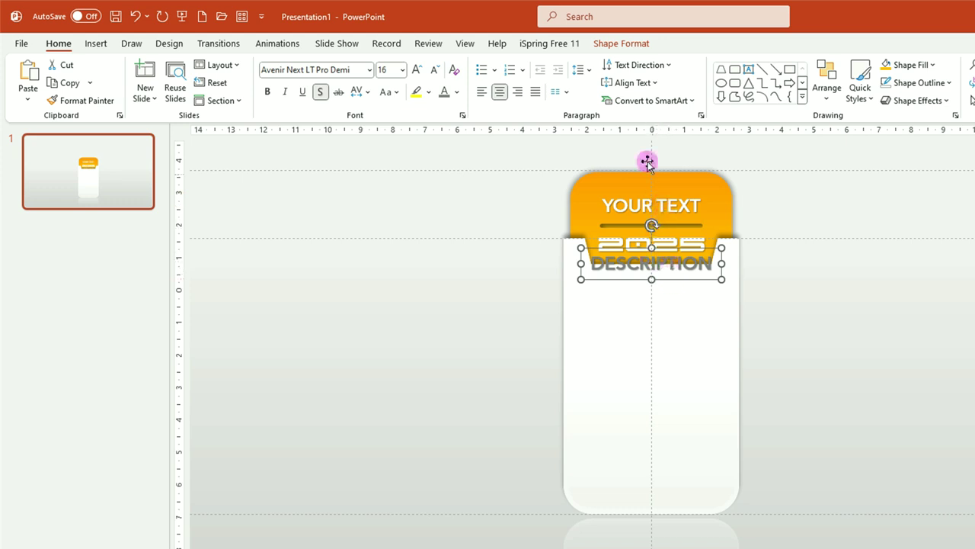
- Give the DESCRIPTION text an Inside: Top inner shadow
left_click(620, 44)
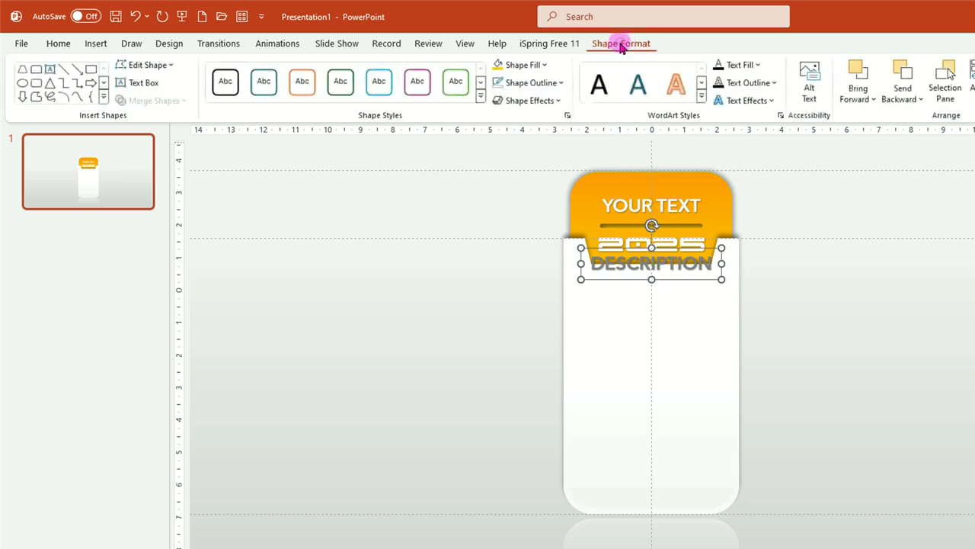
left_click(770, 102)
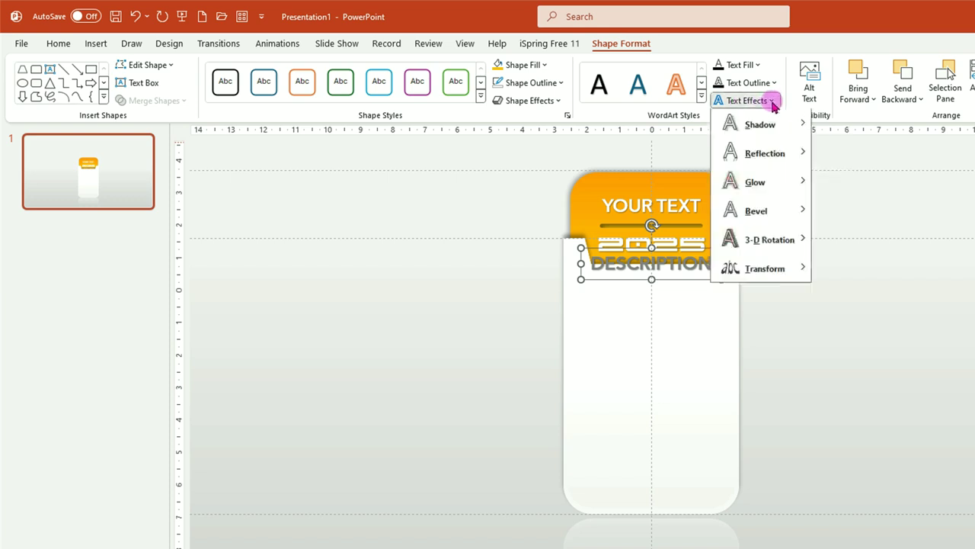
mouse_move(774, 127)
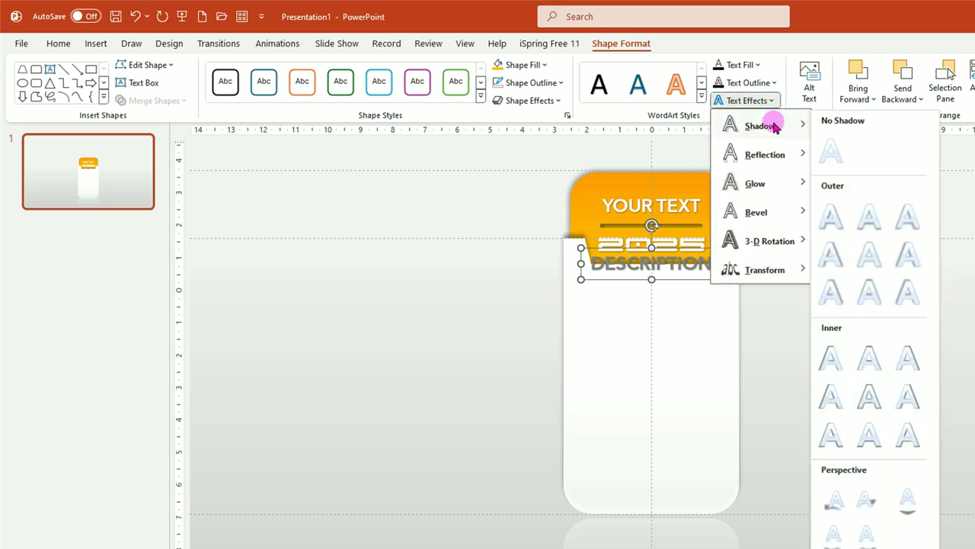
left_click(871, 360)
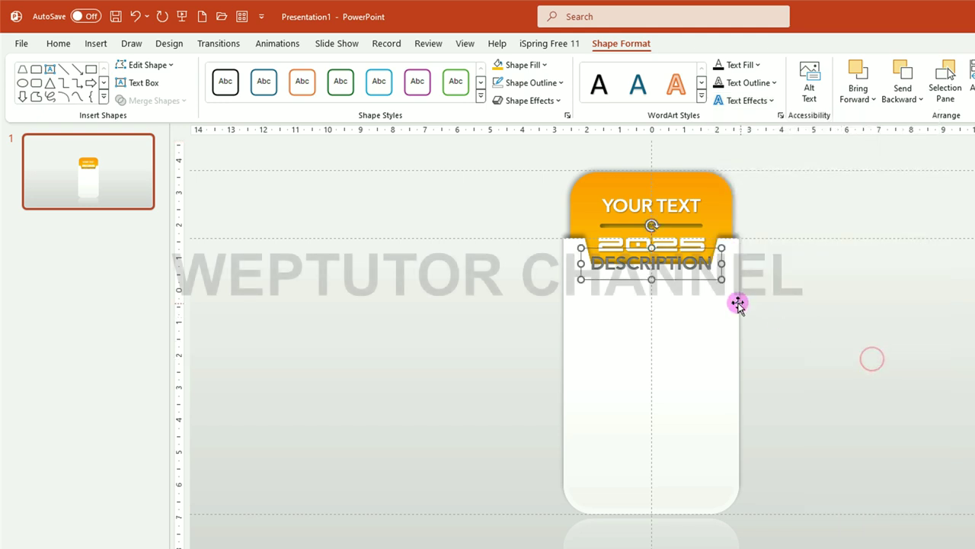
- Move DESCRIPTION below the 2025 banner and duplicate it beneath, replacing the copy with Lorem Ipsum text
left_click_drag(666, 280, 681, 329)
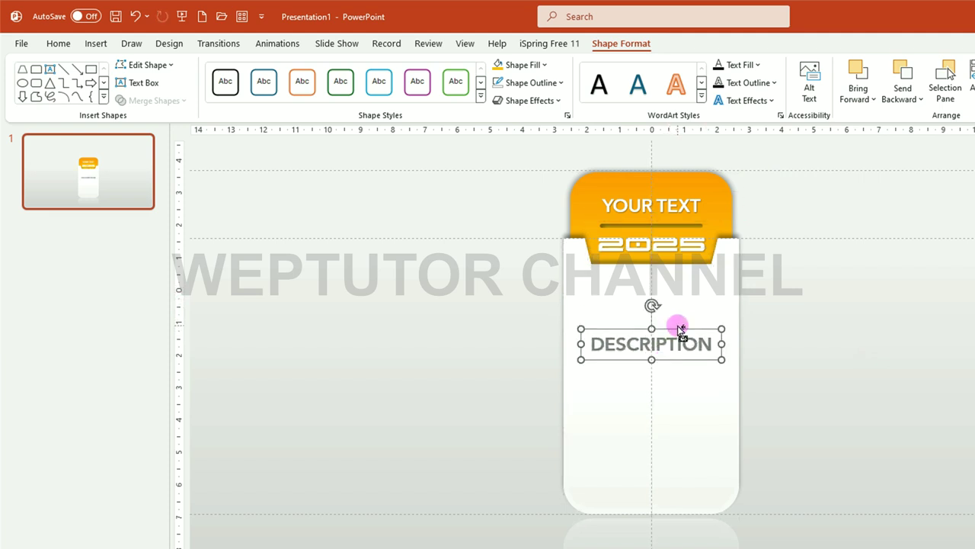
mouse_move(683, 329)
left_mouse_down("ctrl")
mouse_move(713, 387)
mouse_move(693, 381)
left_mouse_up("ctrl")
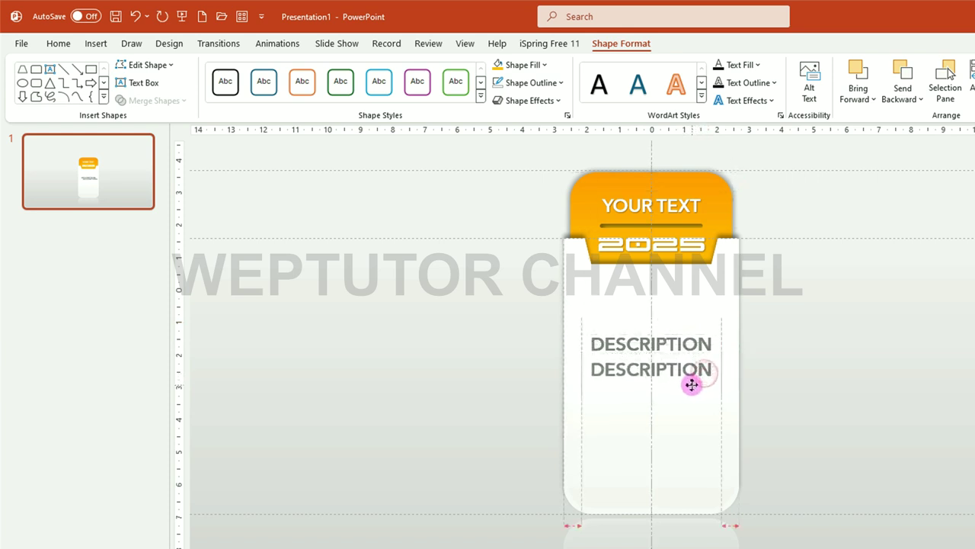
left_click_drag(598, 373, 764, 359)
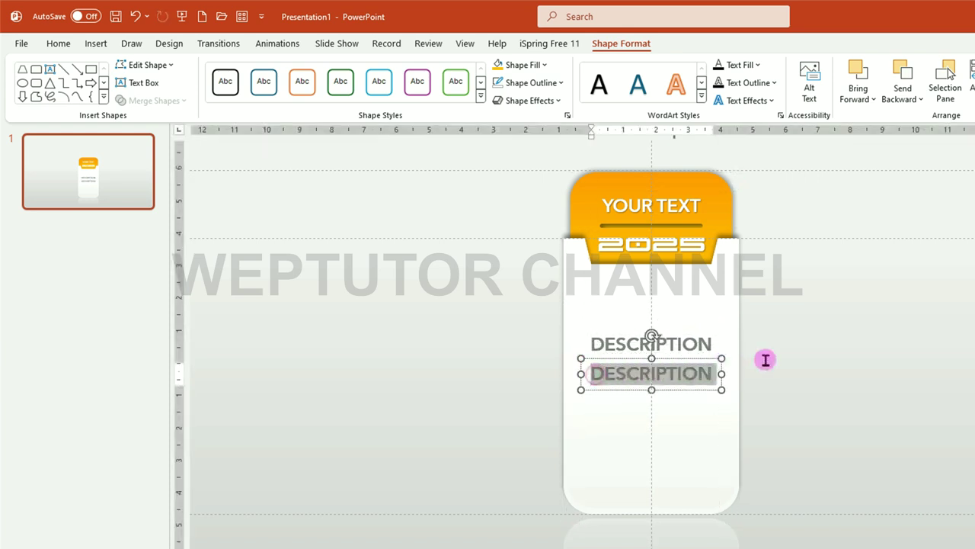
type("Lor")
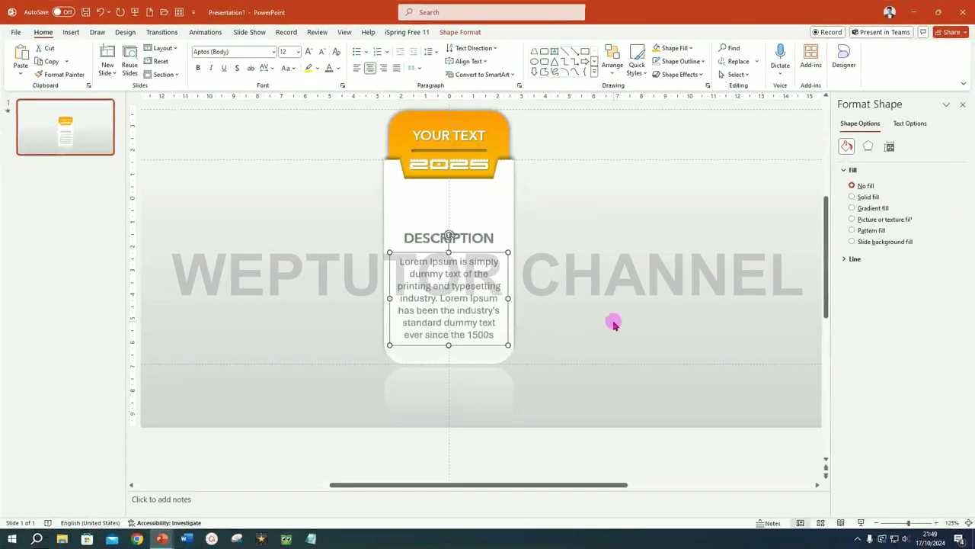
- Deselect the text box and select the card's orange tab group
left_click(614, 323)
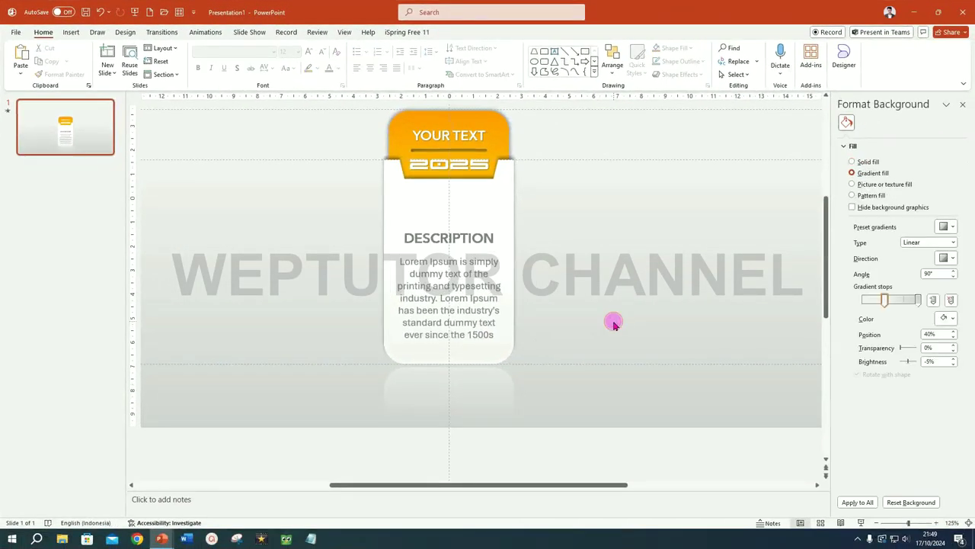
scroll(460, 421, "up", 2)
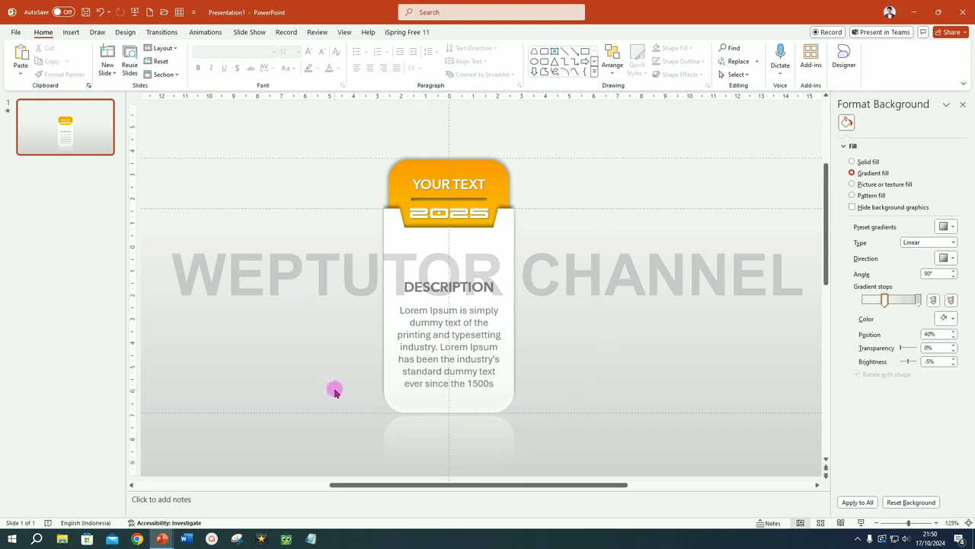
left_click(493, 166)
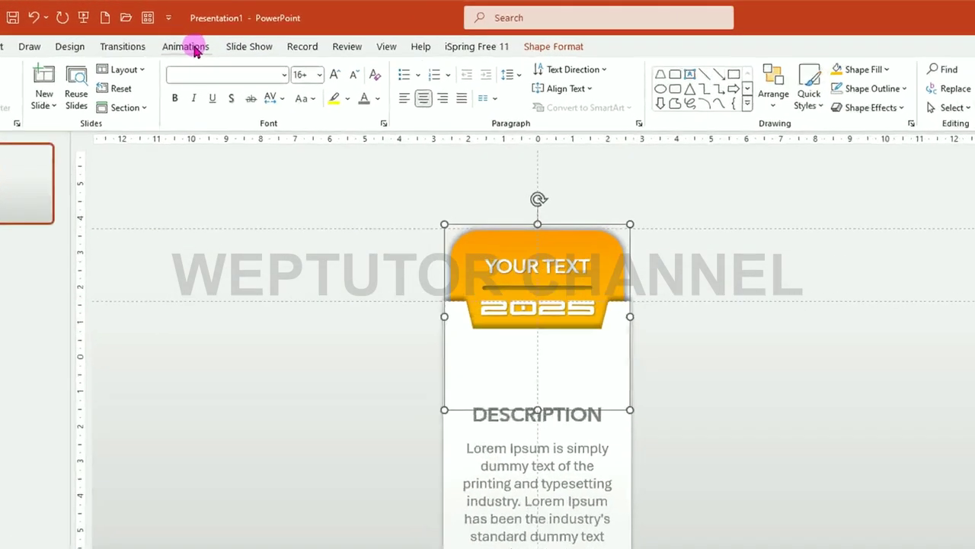
- Apply a Float In entrance to the tab group and show a widened Animation Pane
left_click(217, 36)
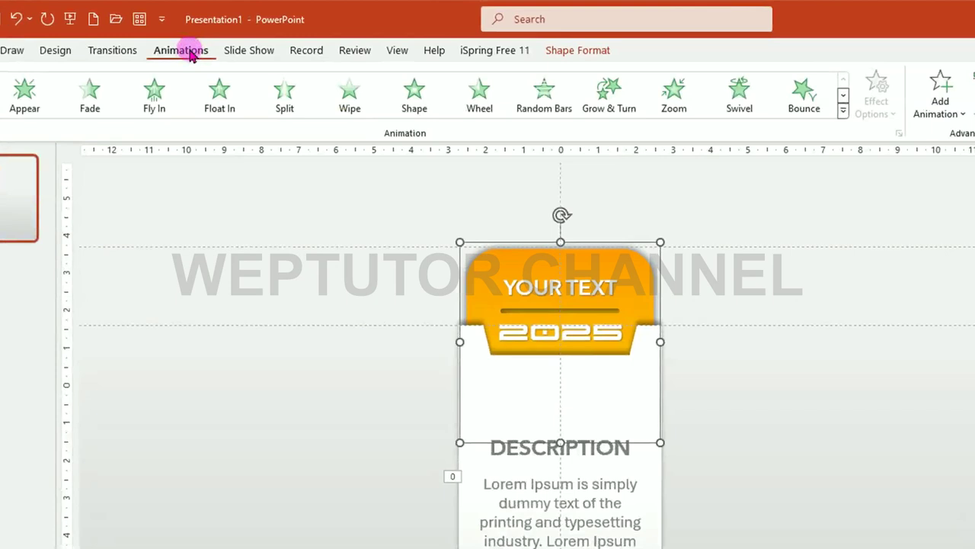
left_click(219, 105)
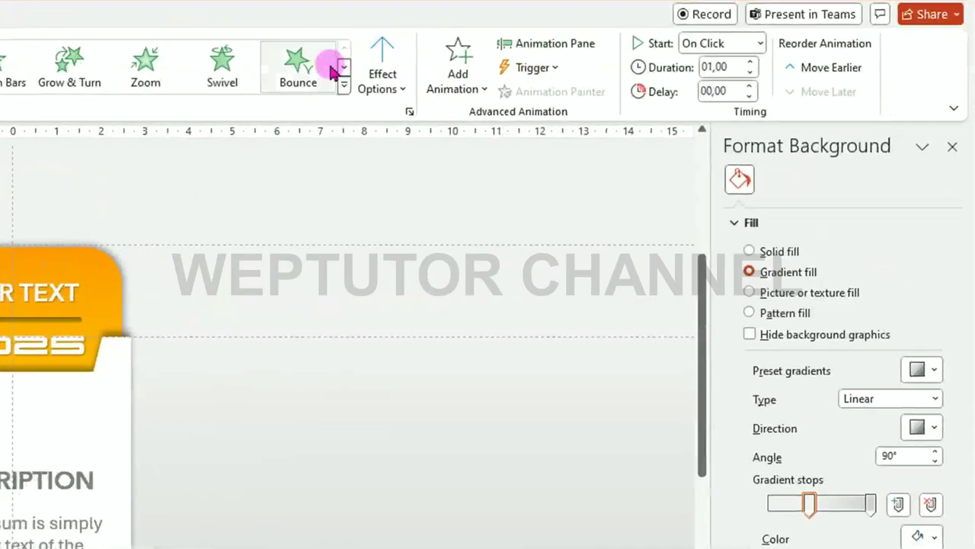
left_click(534, 46)
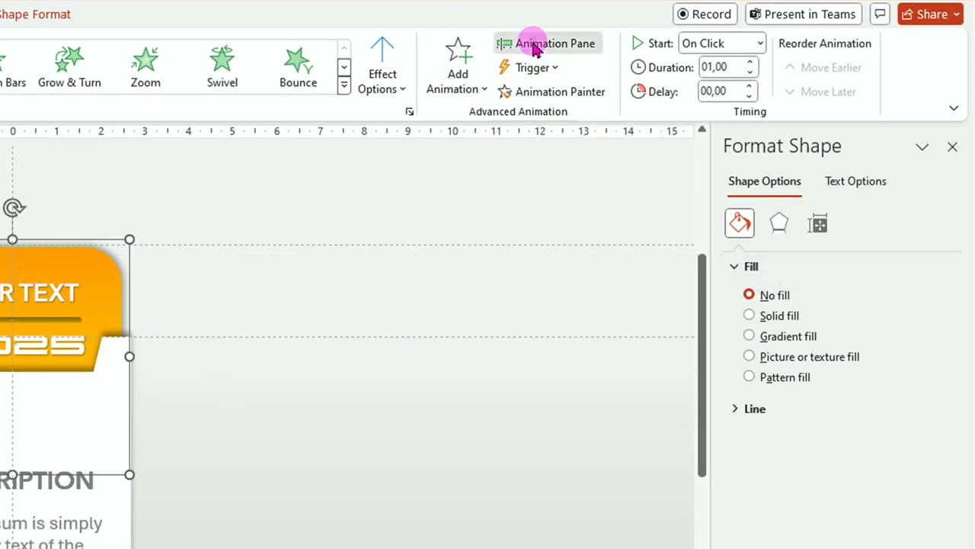
left_click_drag(730, 276, 622, 276)
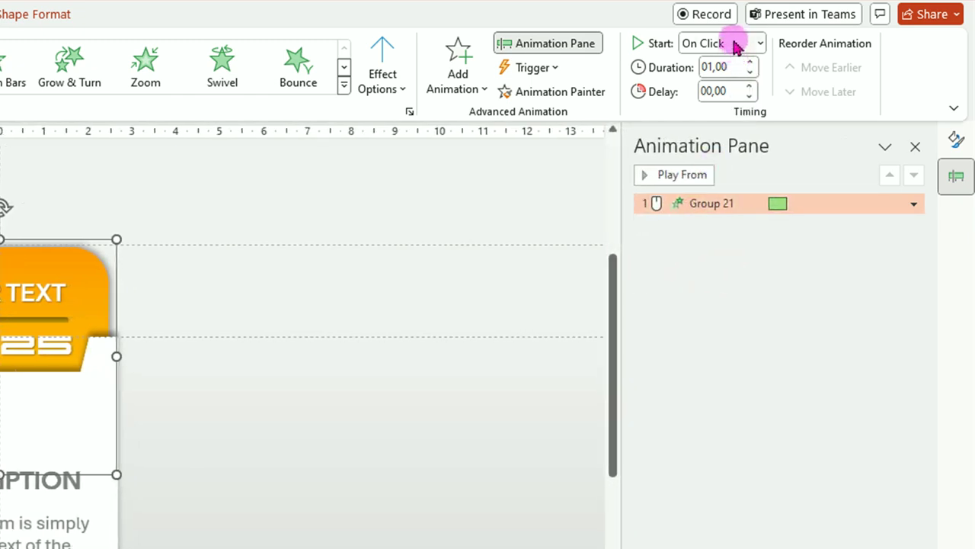
- Set the tab group's animation to start After Previous
left_click(761, 44)
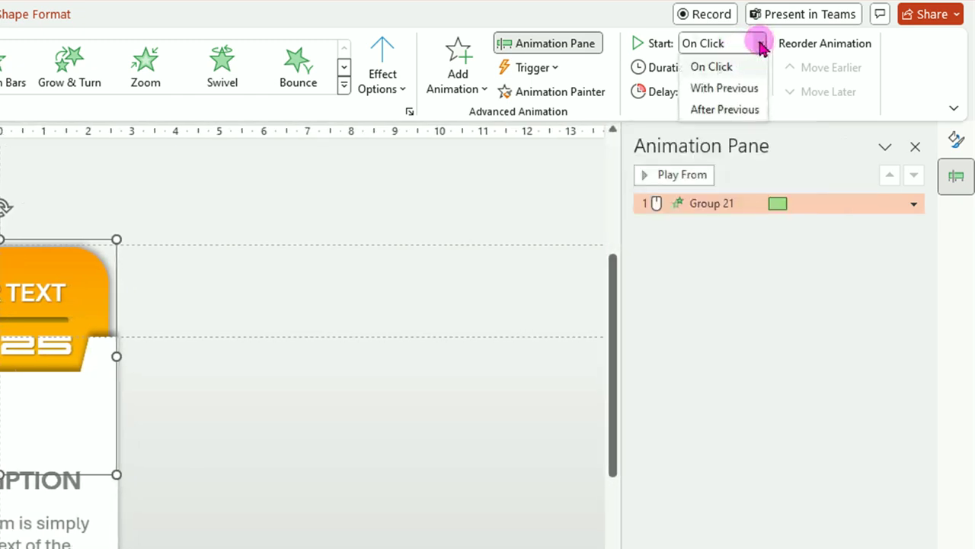
left_click(725, 87)
left_click(733, 111)
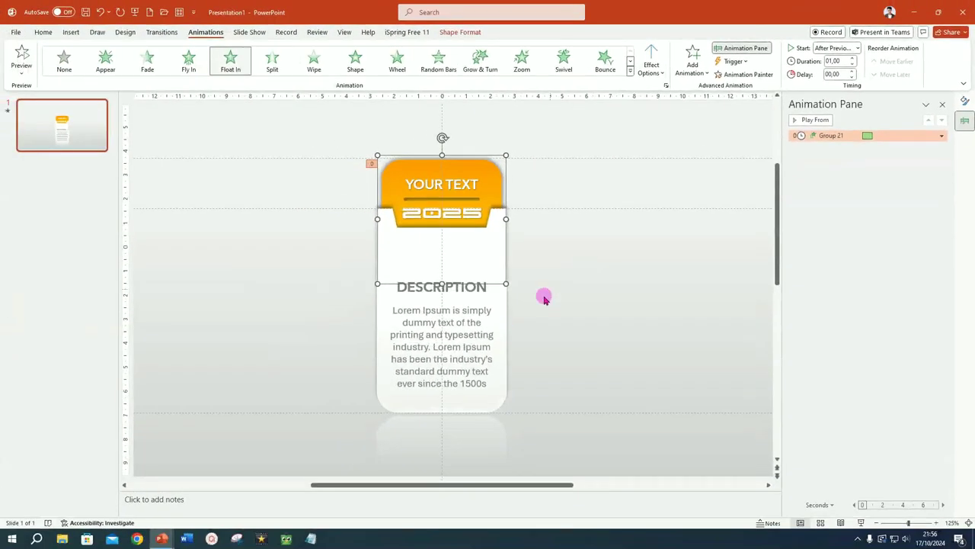
left_click(544, 313)
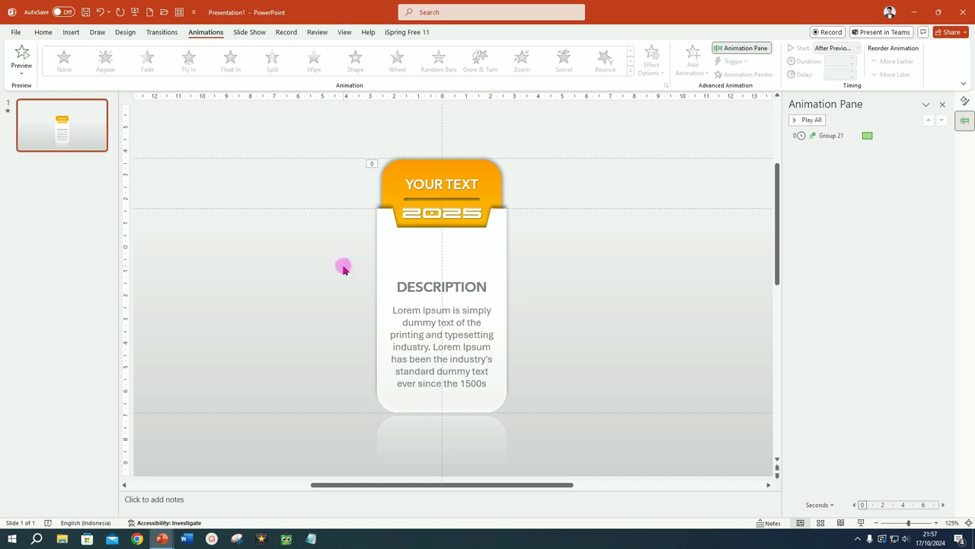
- Give DESCRIPTION and the body text Float In entrances, with the body floating down
left_click_drag(559, 256, 324, 417)
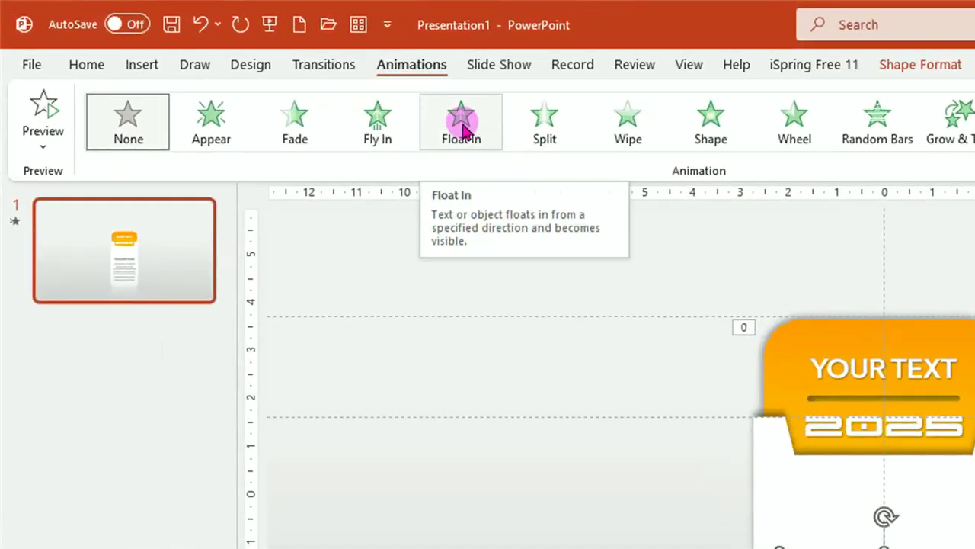
left_click(463, 127)
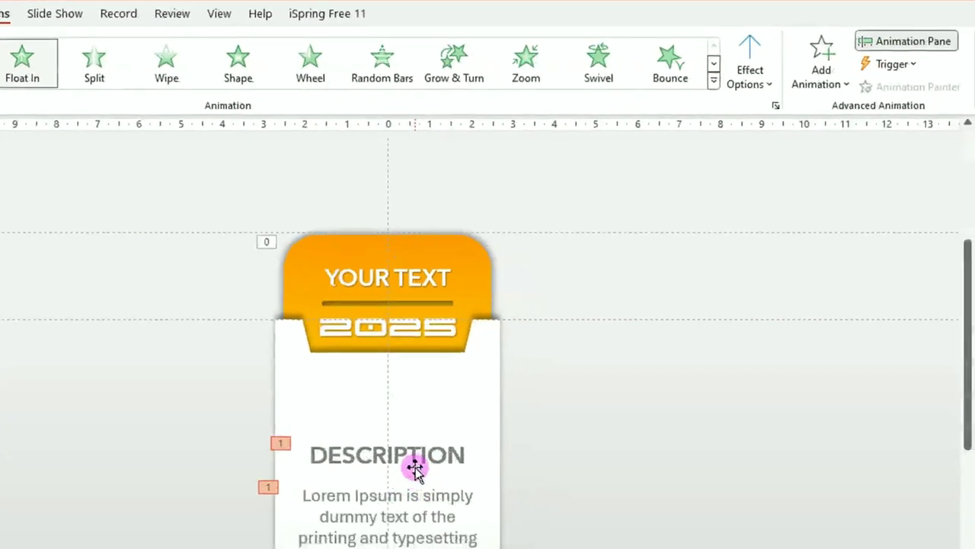
left_click(390, 497)
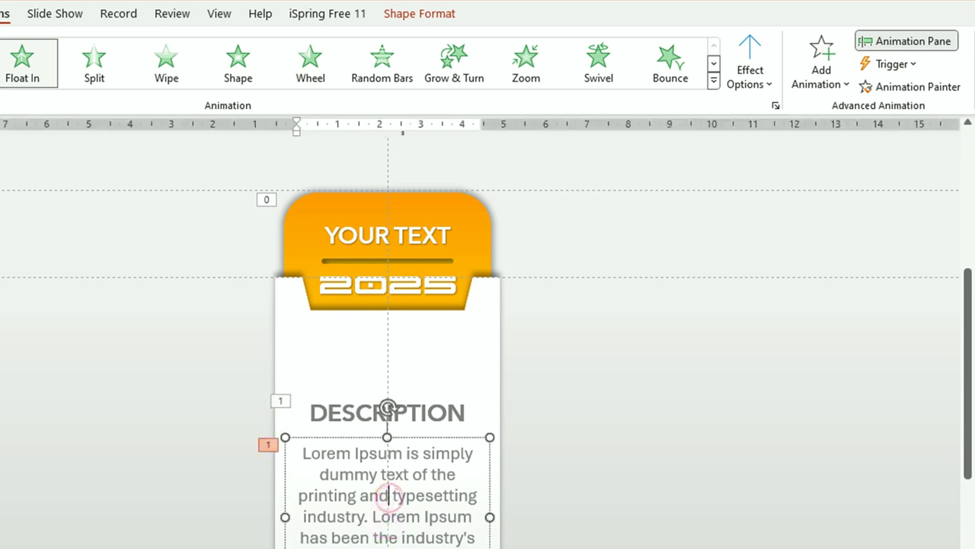
left_click(772, 84)
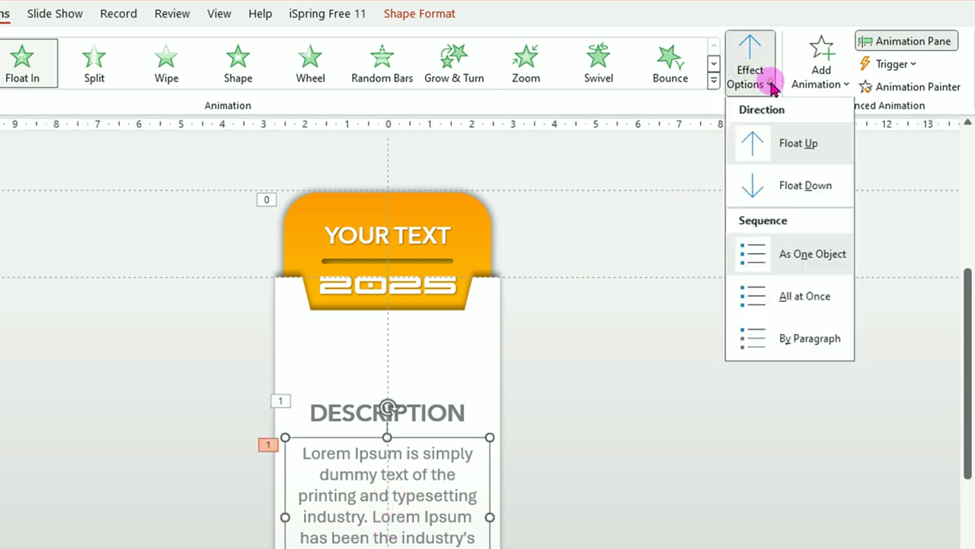
left_click(806, 189)
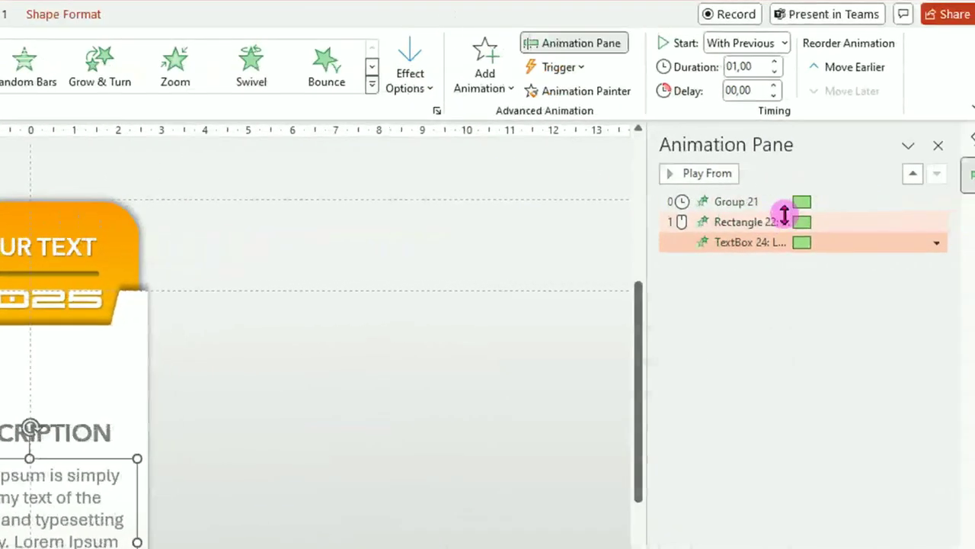
- Set Rectangle 22 to After Previous and TextBox 24 to With Previous, delayed 0.5 s
left_click(808, 220)
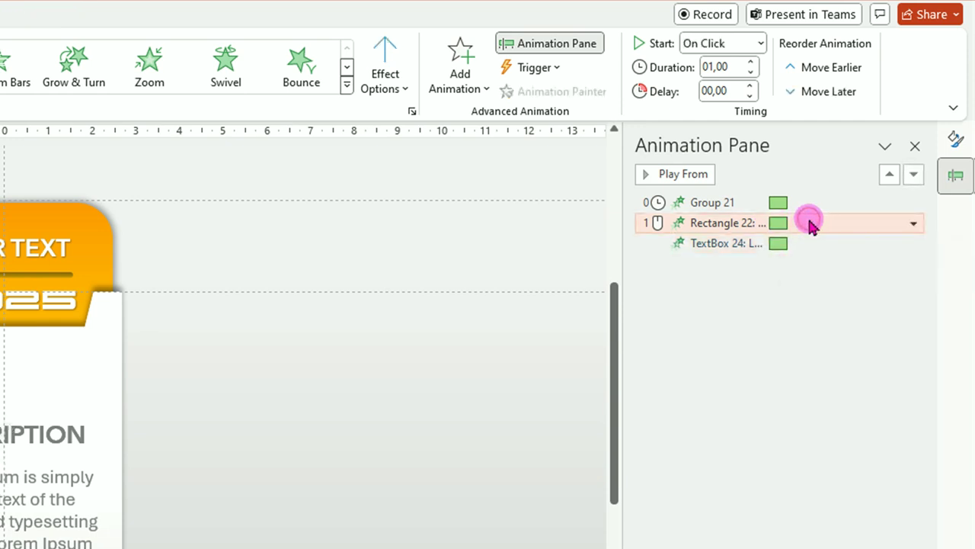
left_click(762, 45)
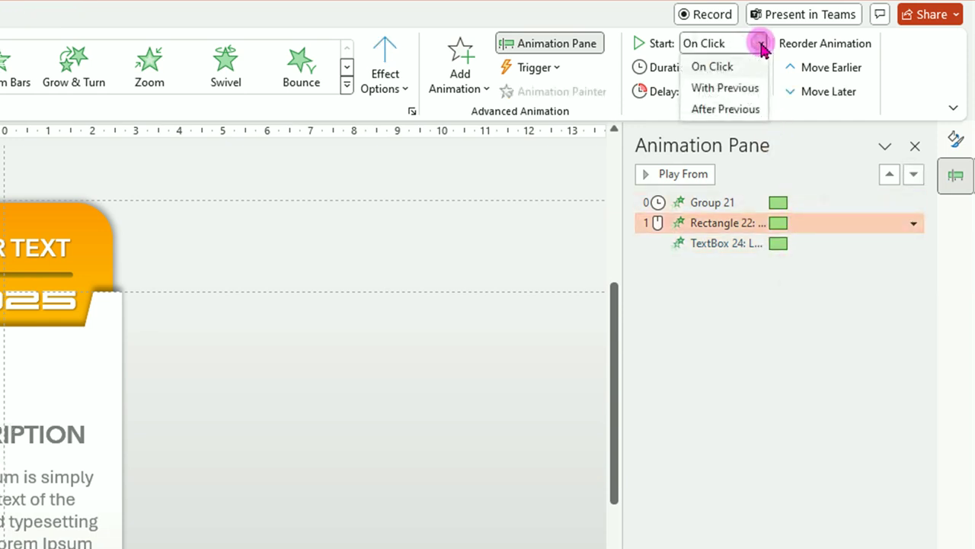
left_click(728, 109)
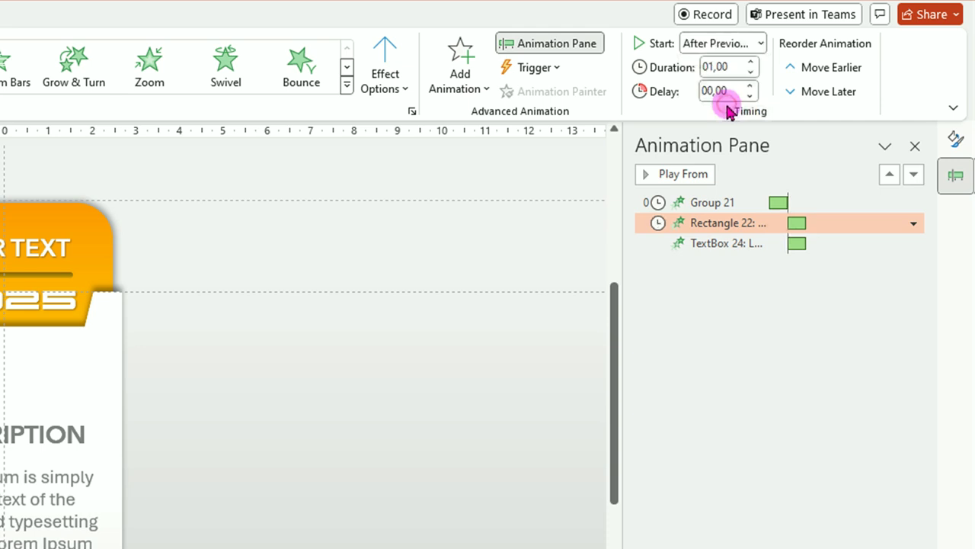
left_click(748, 245)
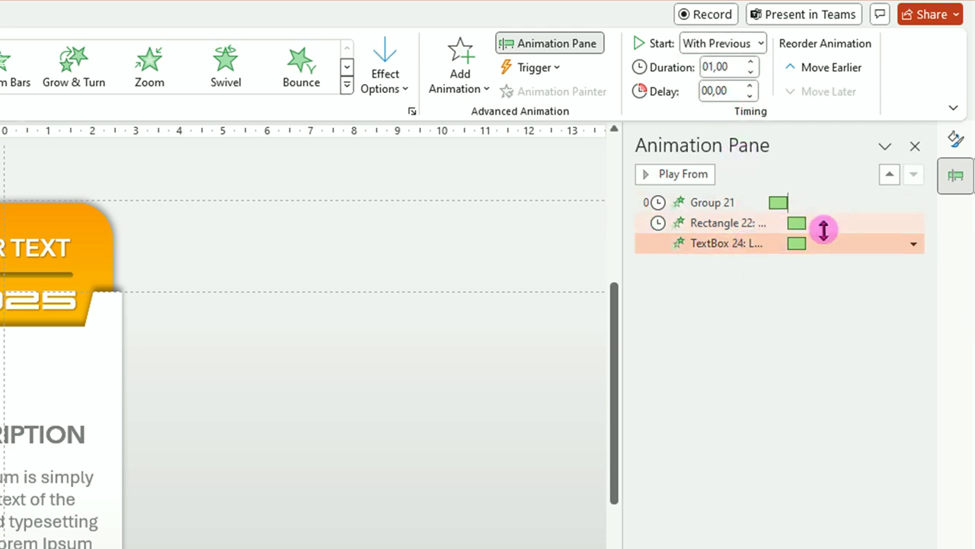
left_click(761, 43)
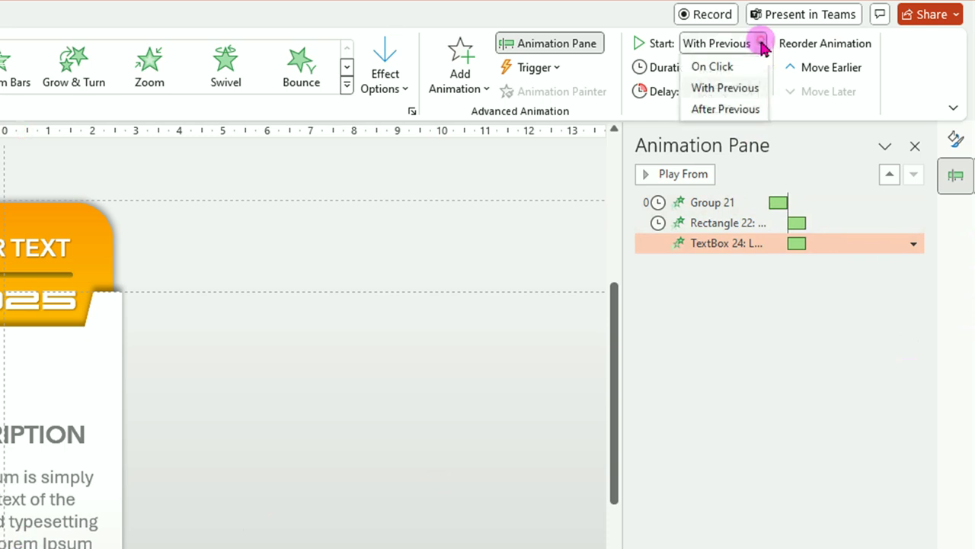
left_click(736, 86)
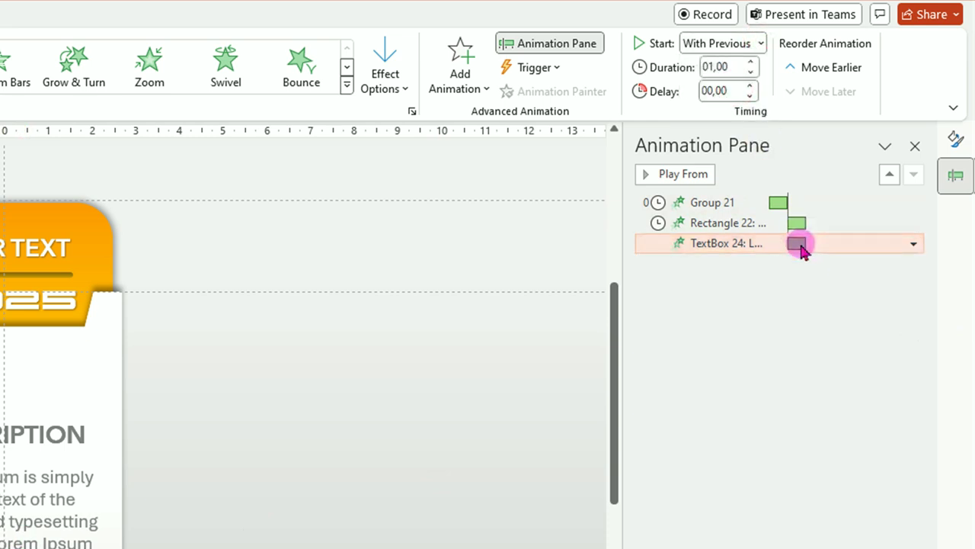
left_click_drag(796, 243, 805, 244)
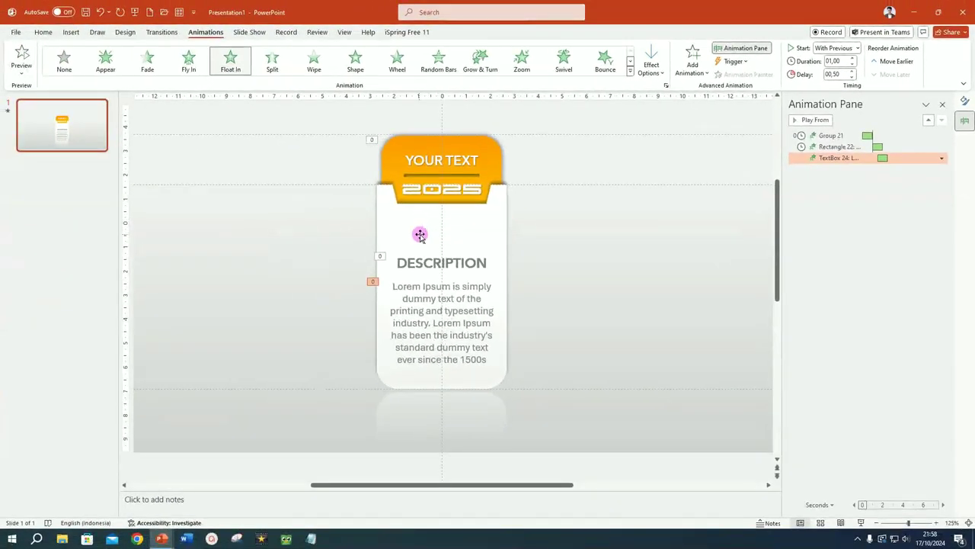
- Select the whole card and move it straight to the left side of the slide
scroll(527, 159, "down", 3)
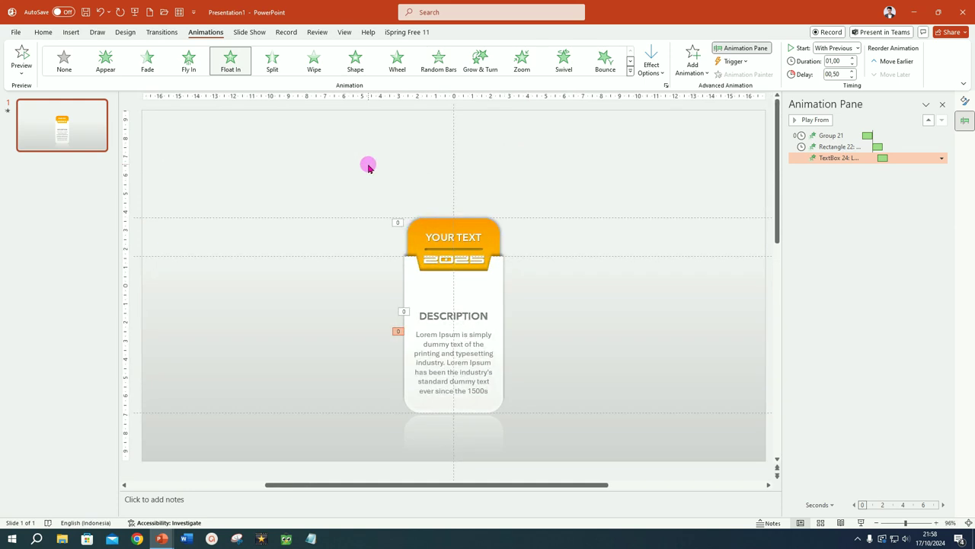
left_click_drag(355, 167, 512, 376)
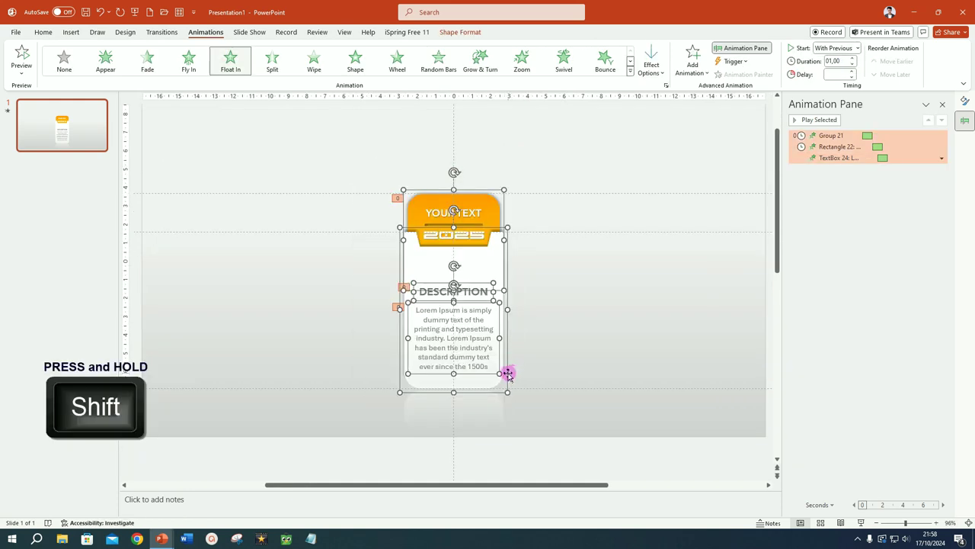
left_click_drag(508, 373, 345, 371)
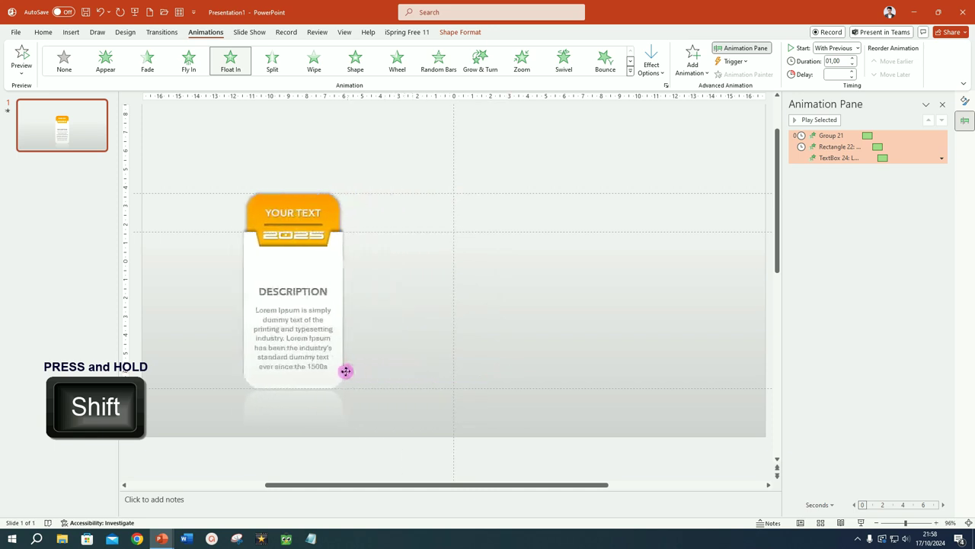
left_click_drag(345, 371, 299, 371)
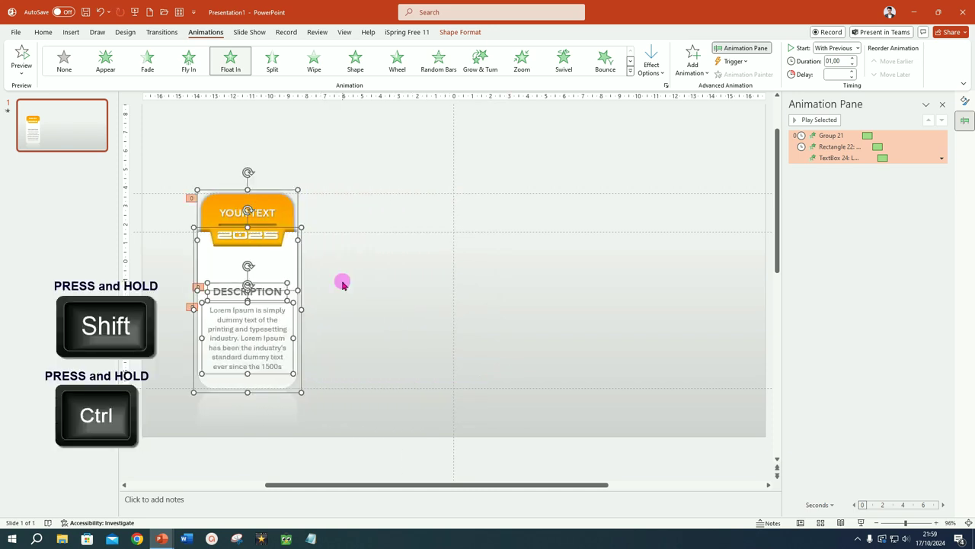
- Duplicate the card rightward three times to form an evenly spaced row of four
left_click_drag(303, 277, 417, 292)
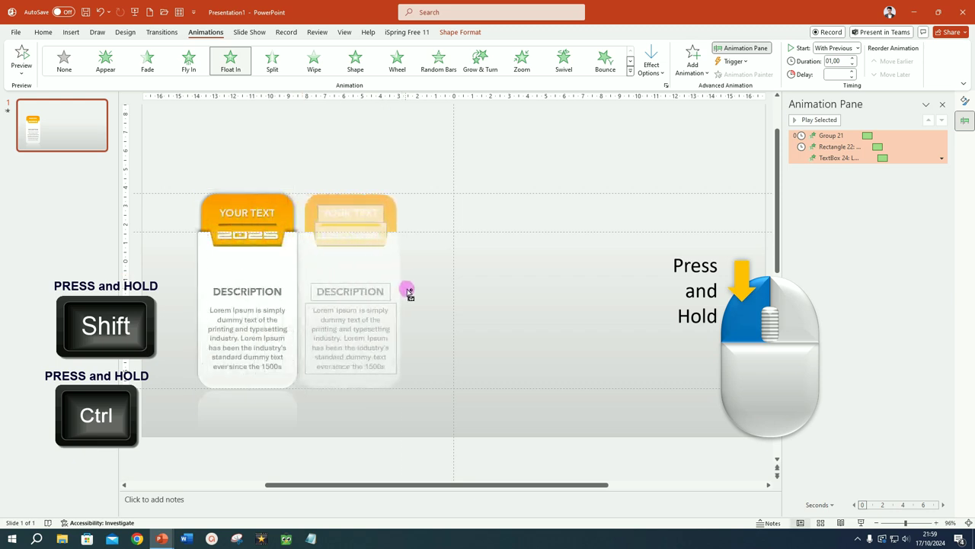
left_click_drag(416, 292, 686, 320)
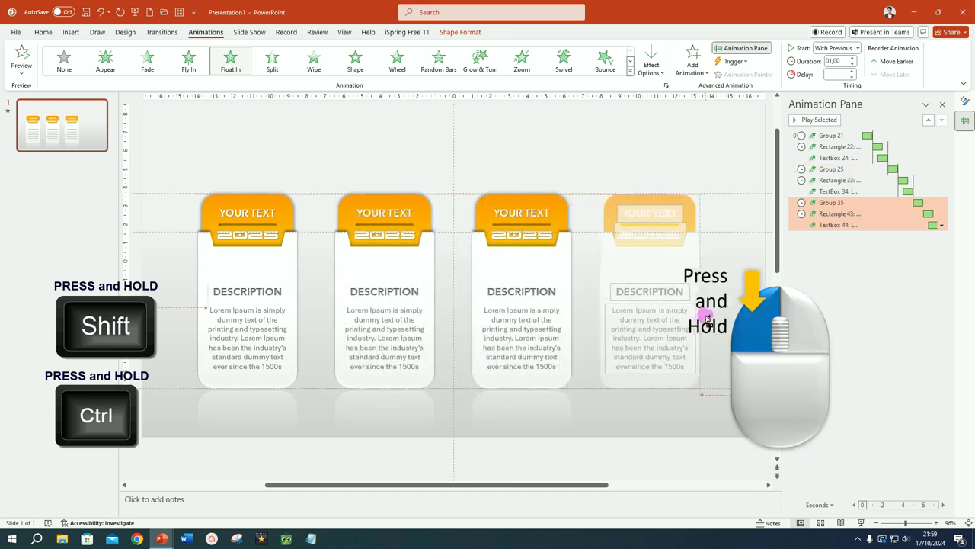
left_click_drag(702, 319, 717, 318)
left_click(403, 237)
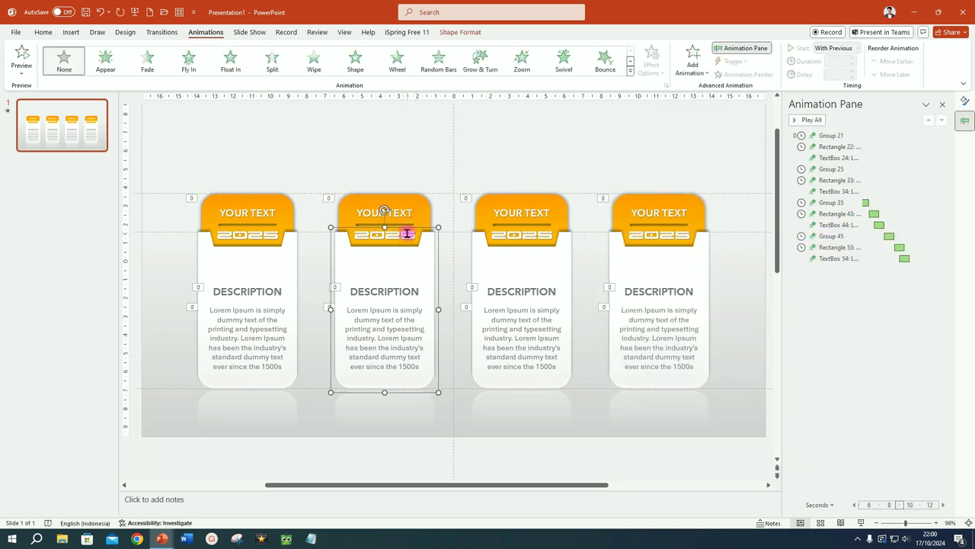
- Shift all four white card bodies straight down together, exposing taller orange tabs
key("Escape")
left_click(292, 258)
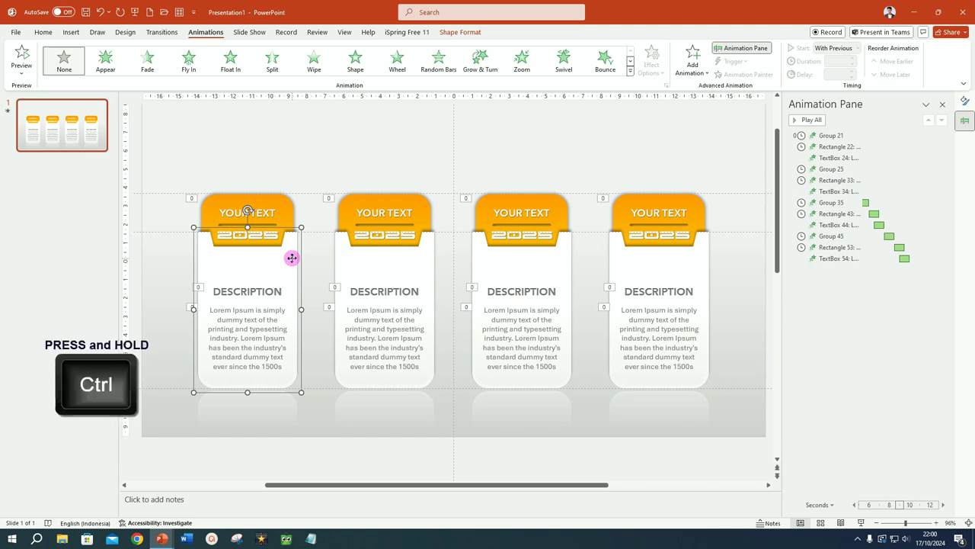
left_click(426, 262, "ctrl")
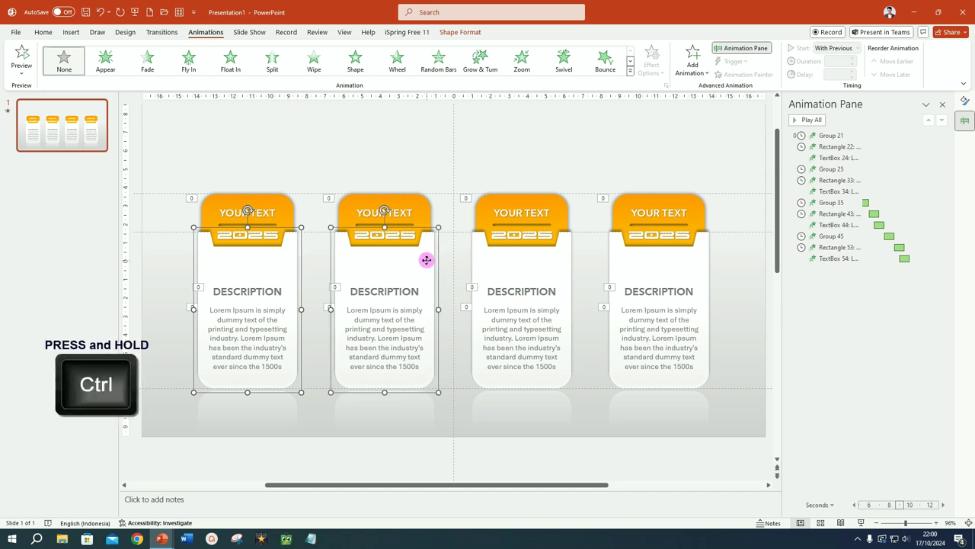
left_click(563, 265, "ctrl")
left_click(694, 276, "ctrl")
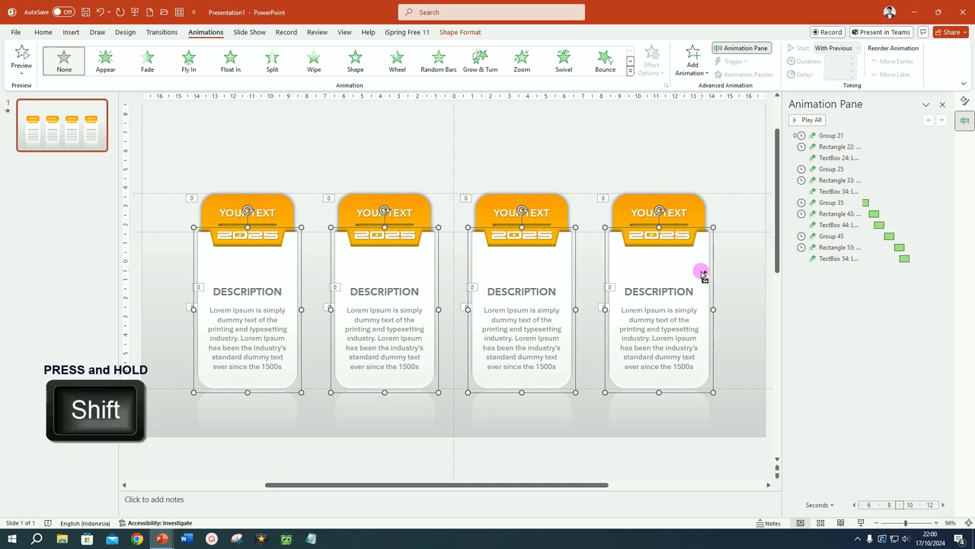
left_click_drag(702, 263, 702, 296)
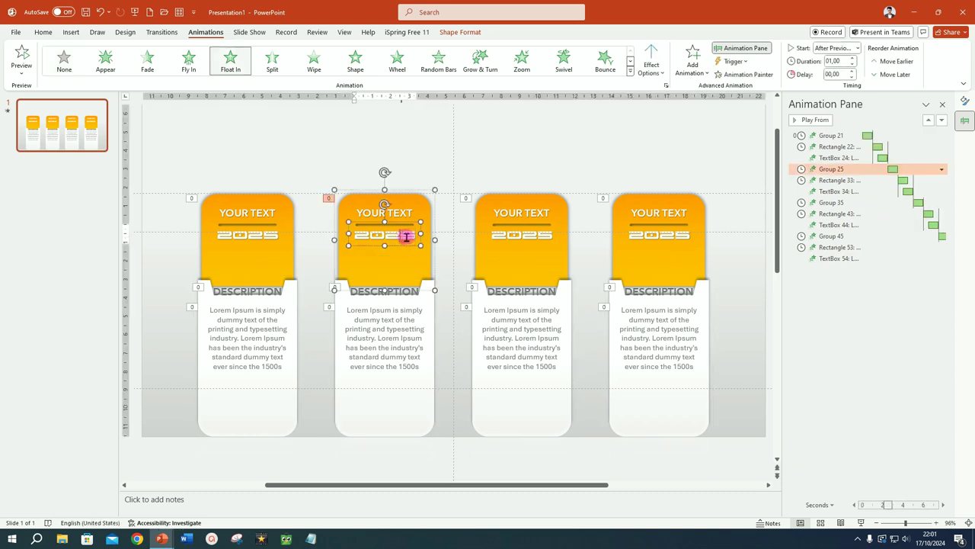
- Retype the third and fourth card years as 2027 and 2028
left_click(549, 234)
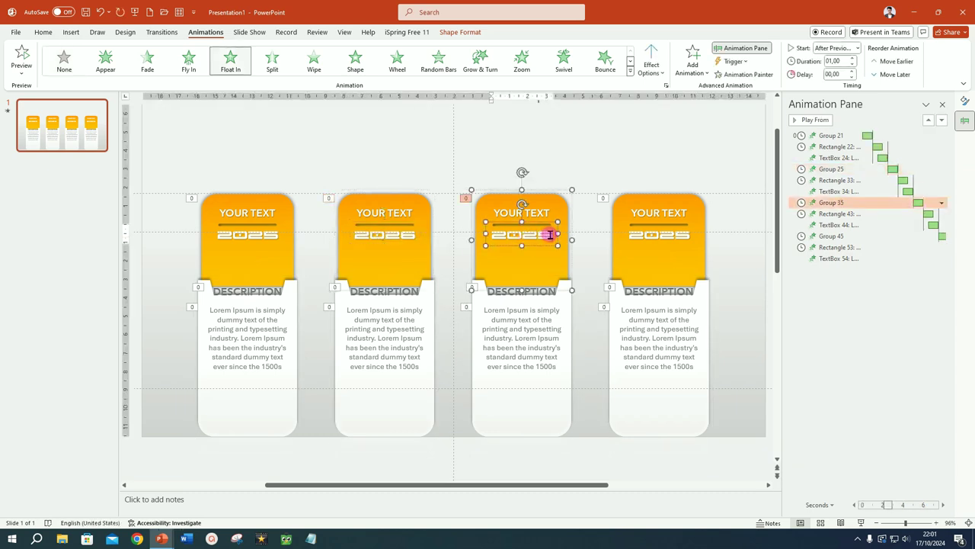
double_click(540, 234)
type("2027")
left_click(687, 234)
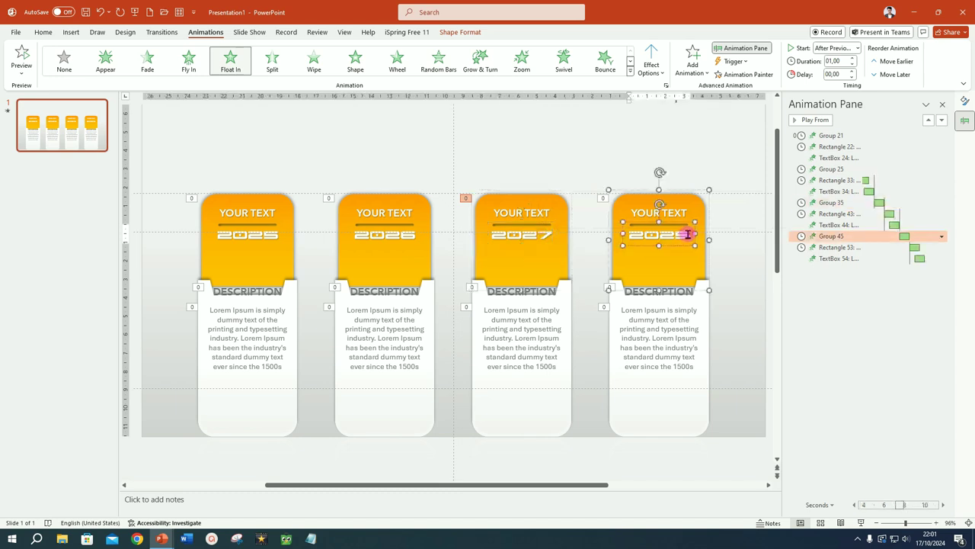
double_click(673, 234)
type("2028")
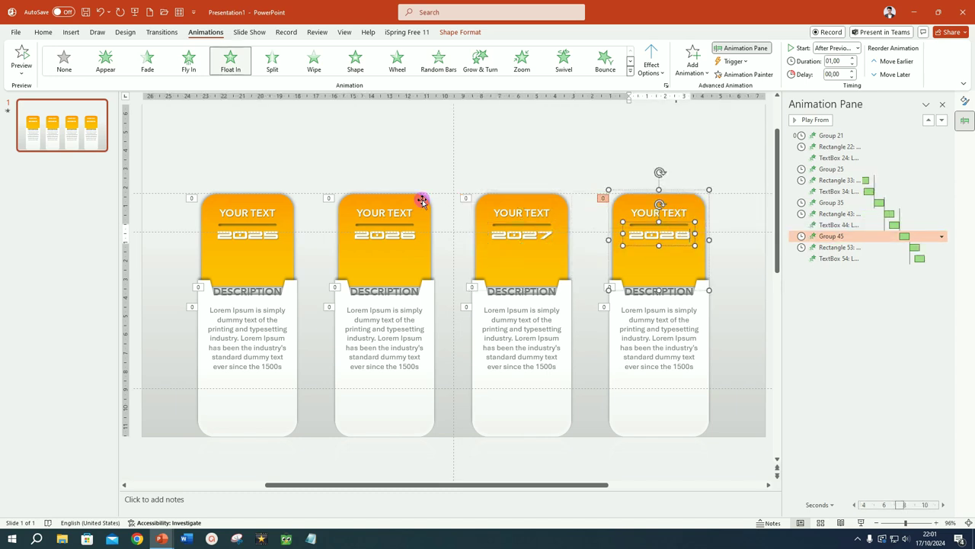
left_click(422, 201)
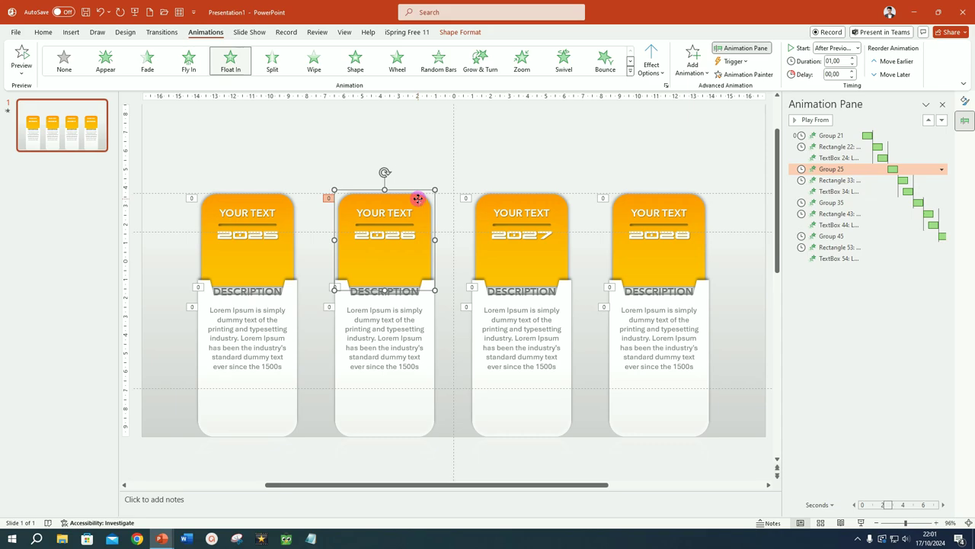
left_click(417, 198)
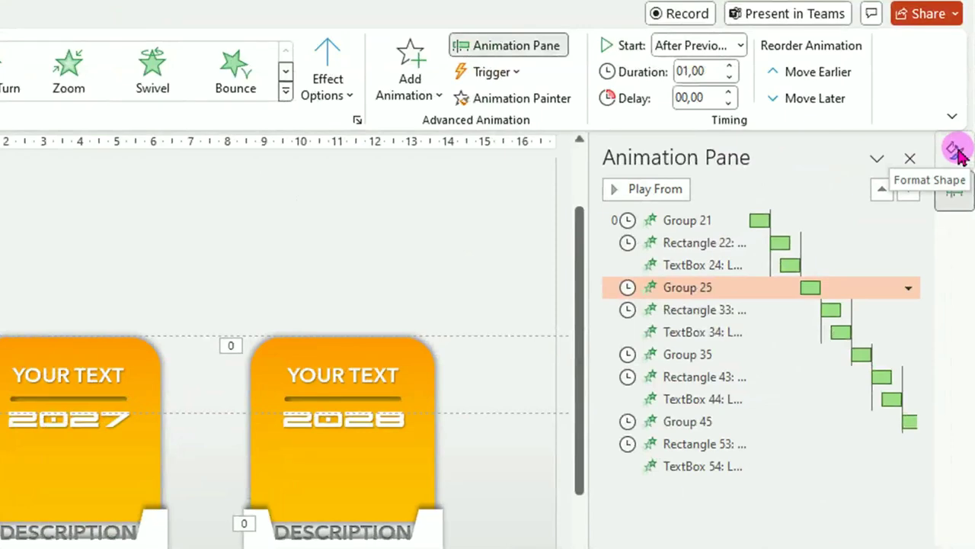
- Replace the 2026 tab's orange fill with a green-to-light-green gradient
left_click(955, 150)
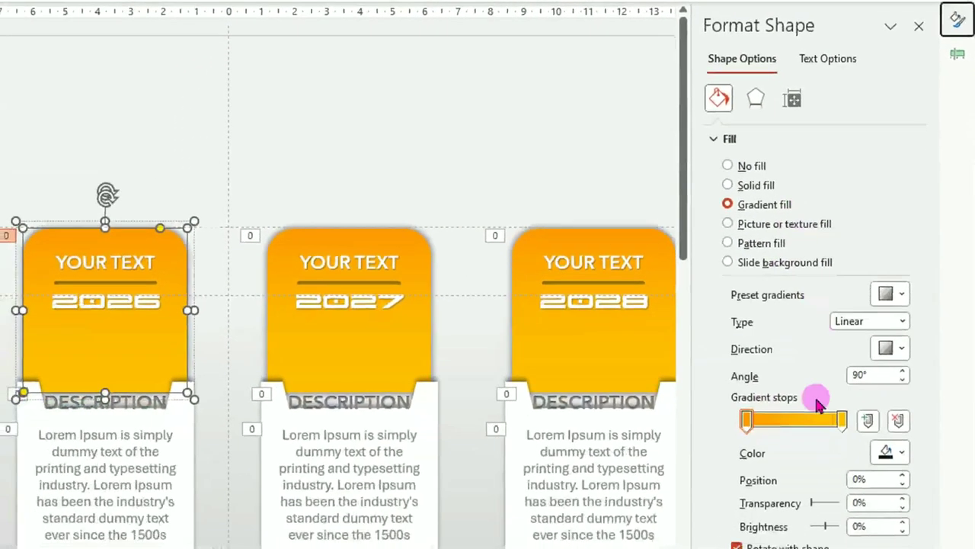
left_click(747, 421)
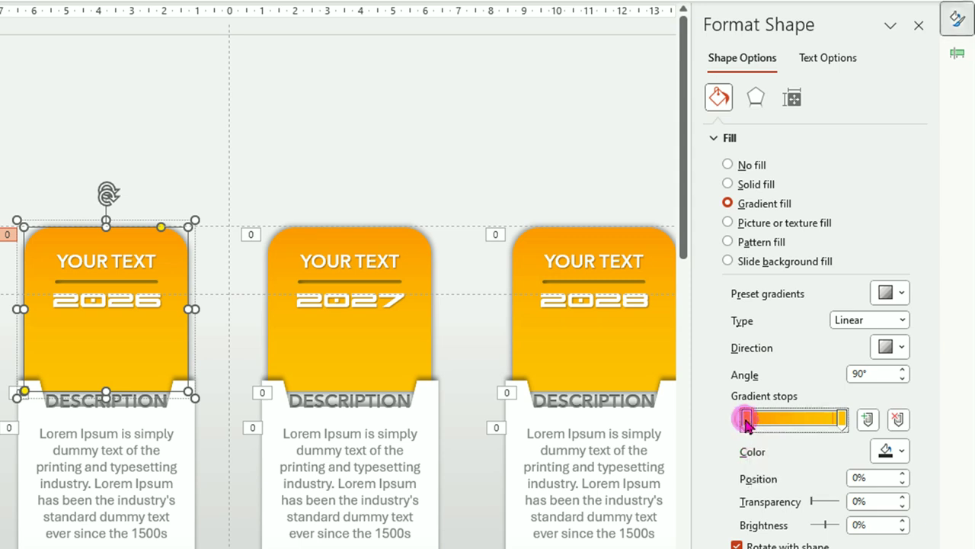
left_click(902, 452)
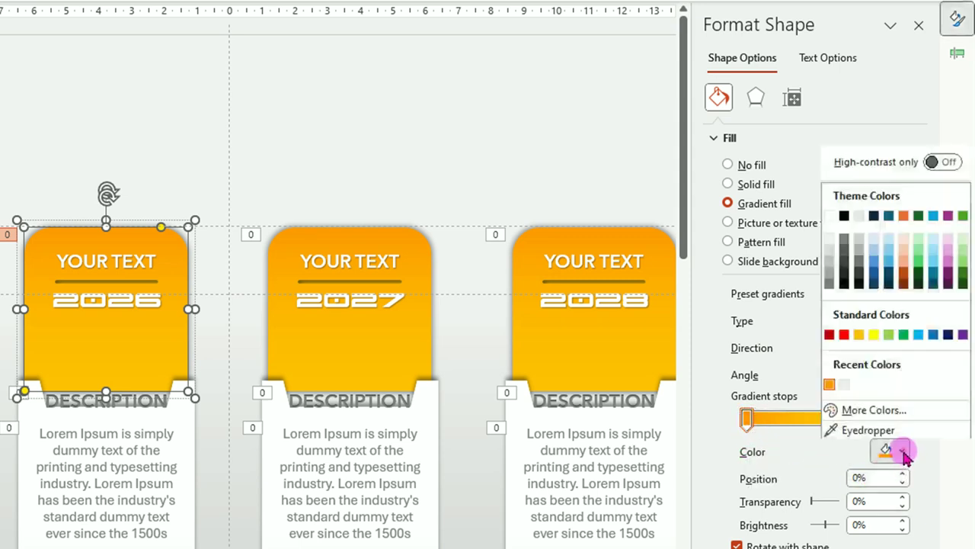
left_click(904, 334)
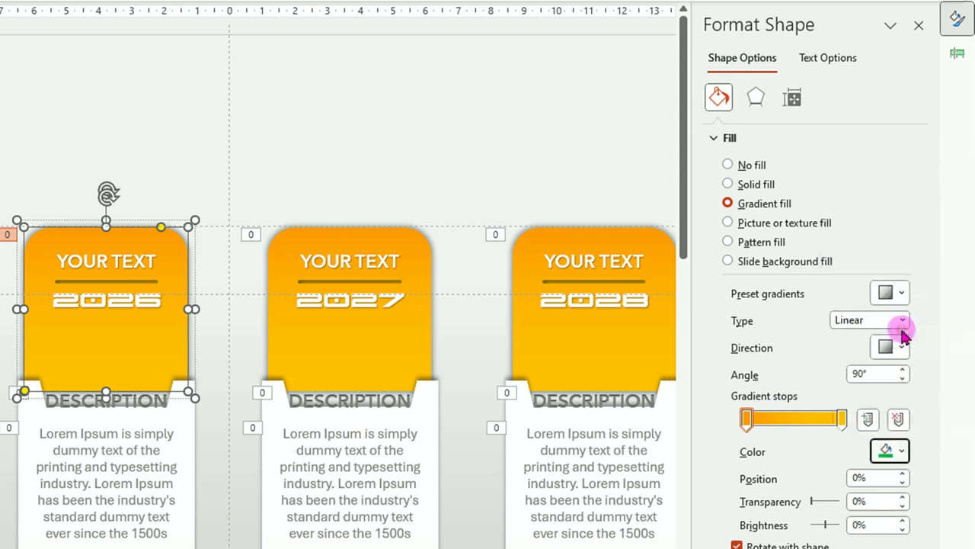
left_click(842, 420)
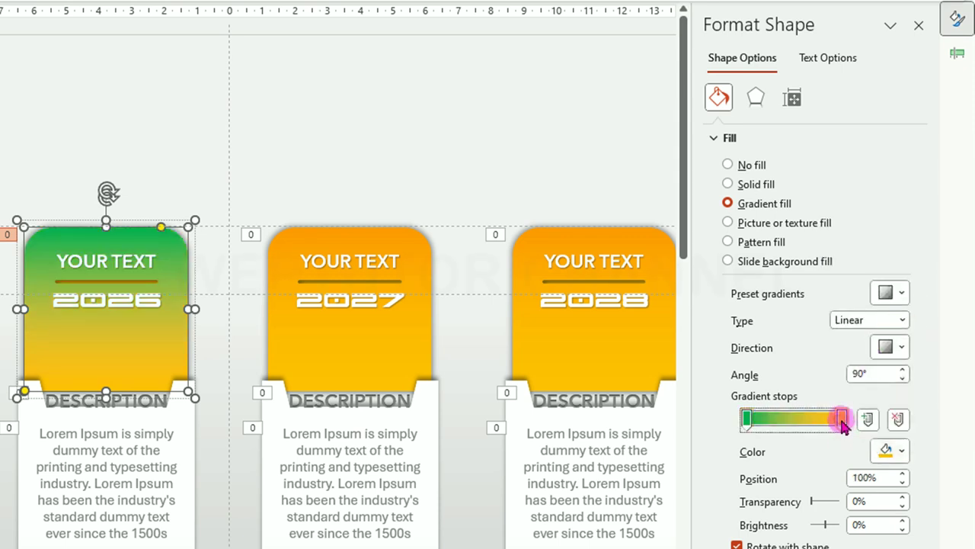
left_click(901, 450)
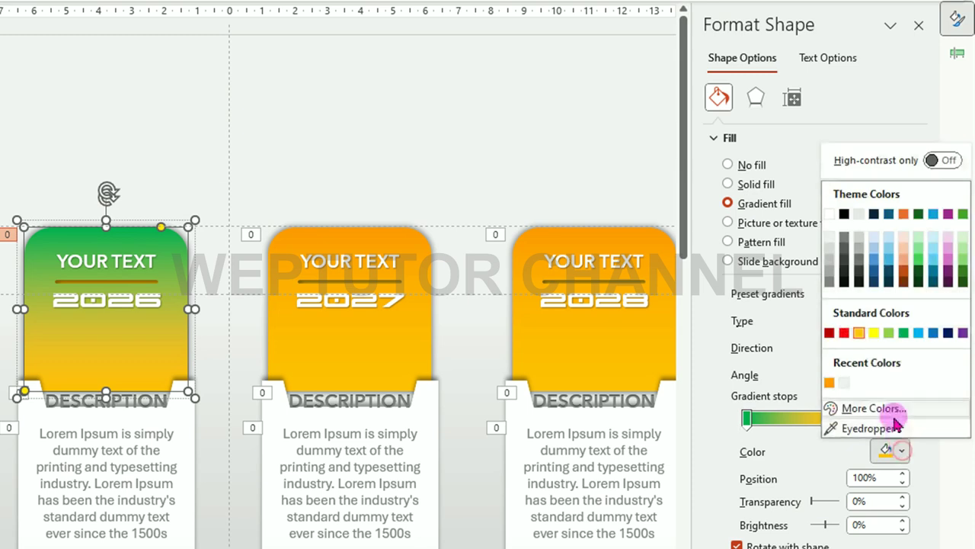
left_click(887, 333)
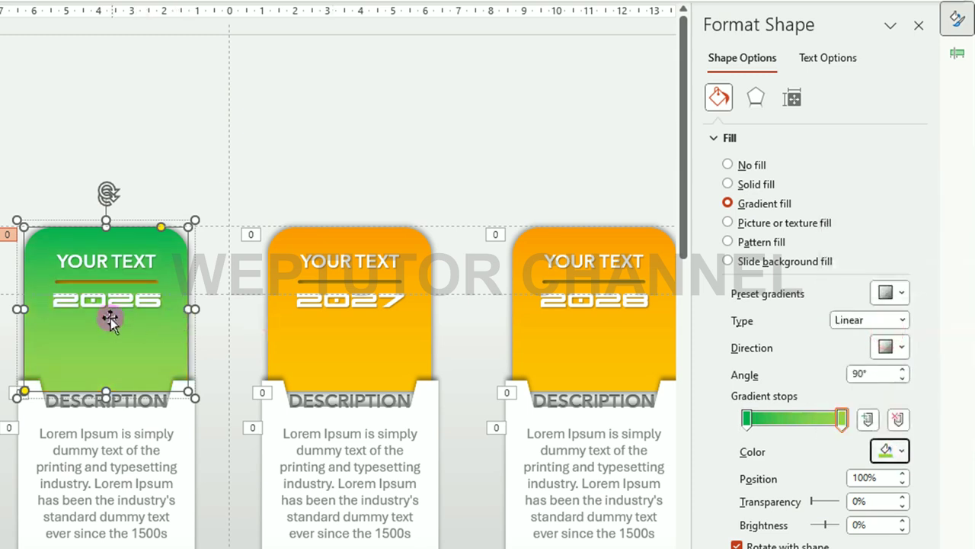
left_click(419, 262)
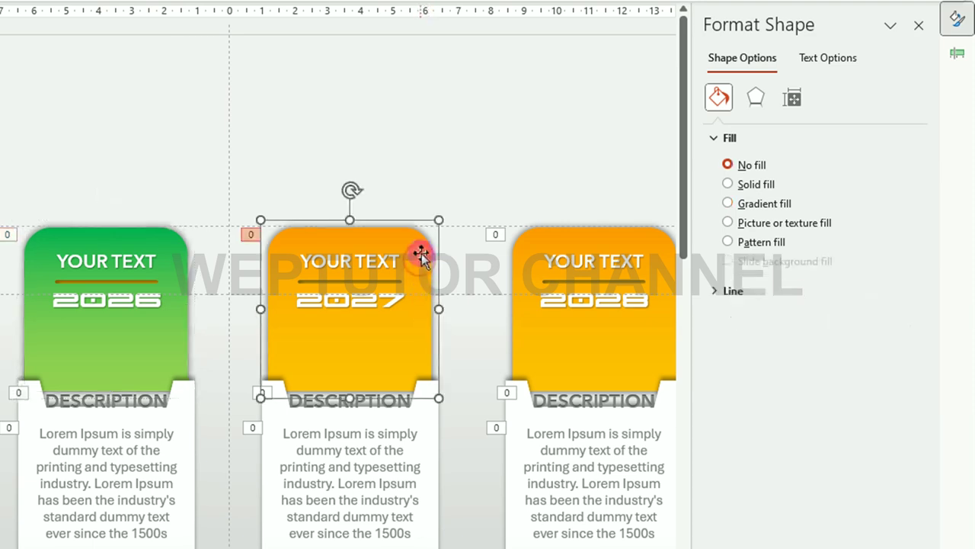
- Set the 2027 tab's first gradient stop to dark teal from More Colors
left_click(420, 254)
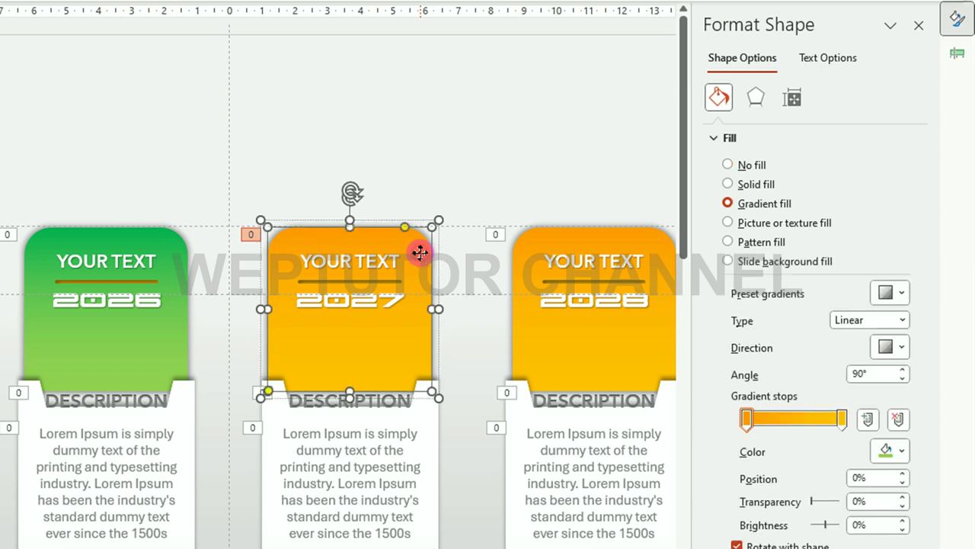
left_click(746, 419)
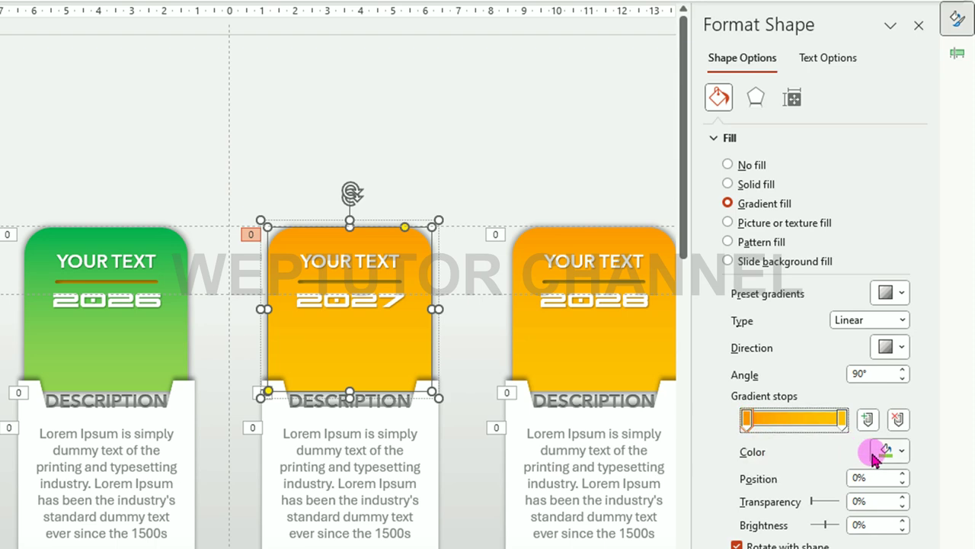
left_click(901, 450)
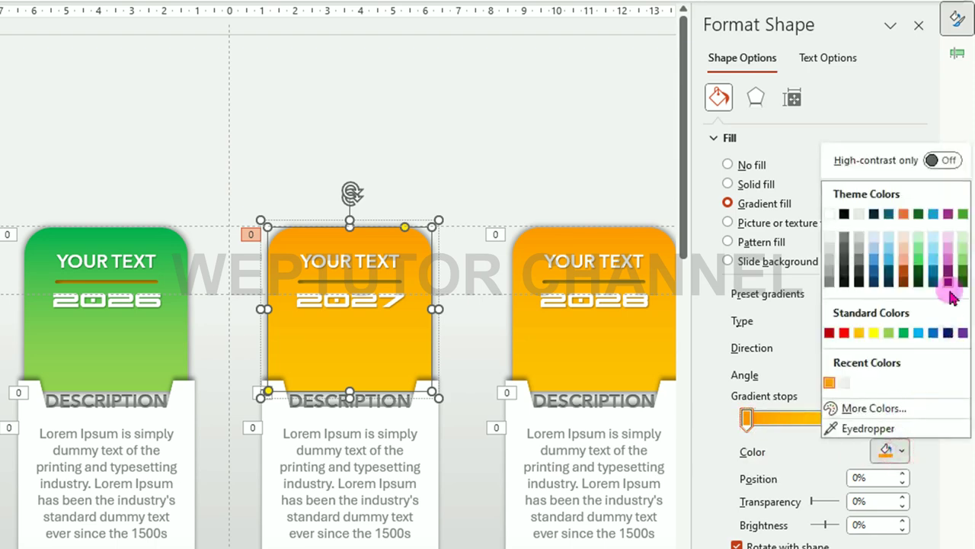
left_click(874, 409)
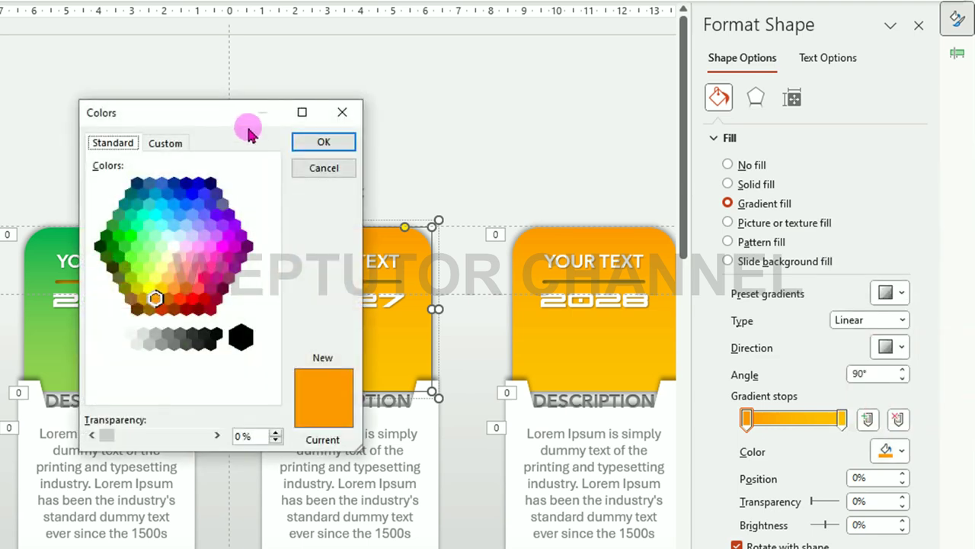
left_click_drag(242, 123, 607, 142)
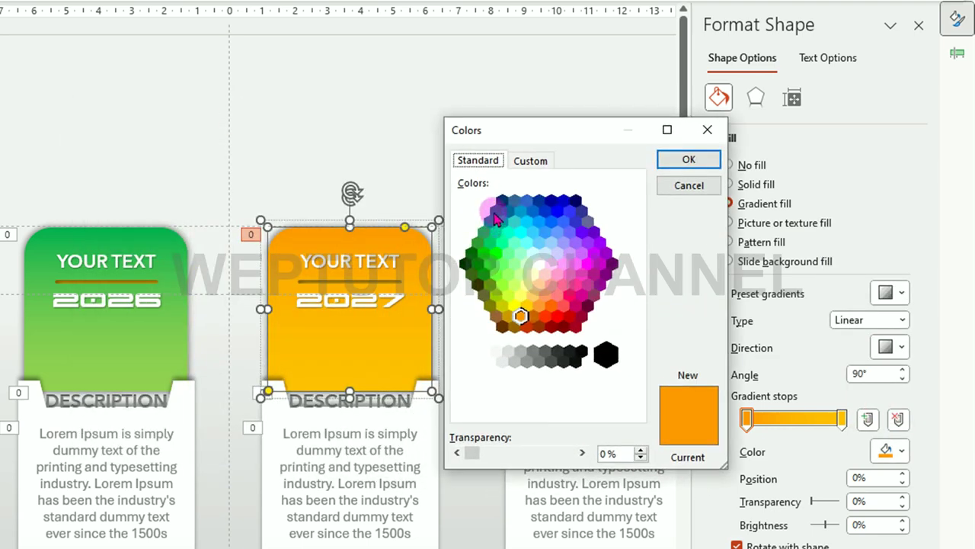
left_click(495, 211)
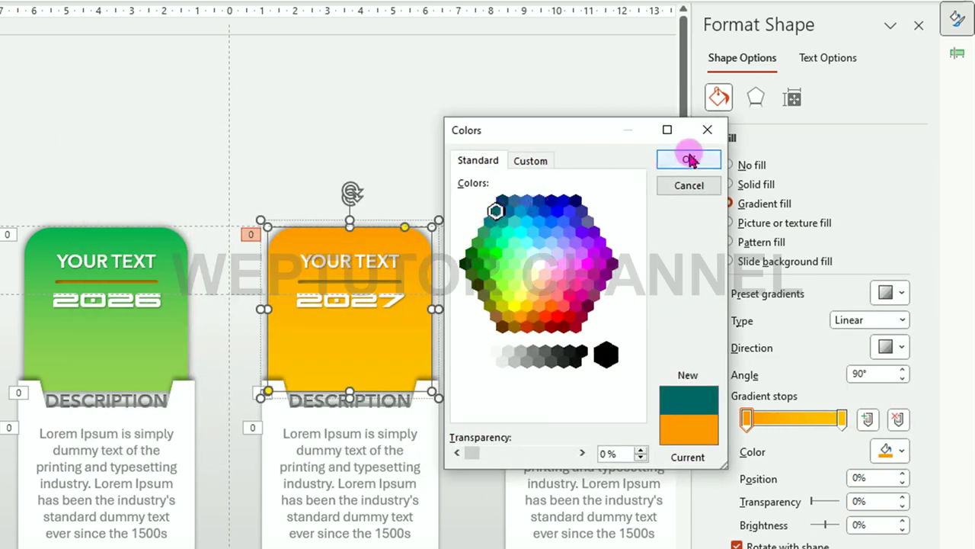
left_click(689, 159)
- Set the 2027 tab's last gradient stop to teal
left_click(842, 418)
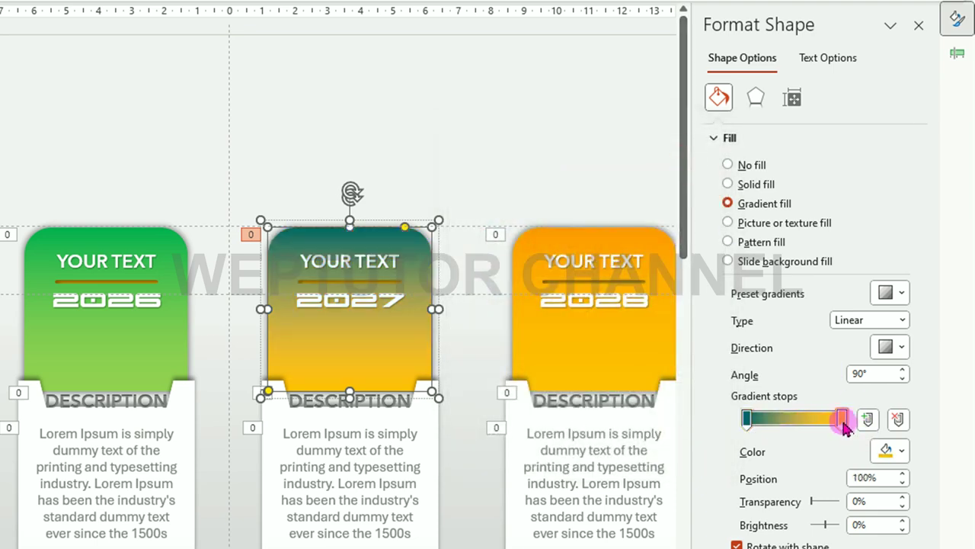
left_click(904, 452)
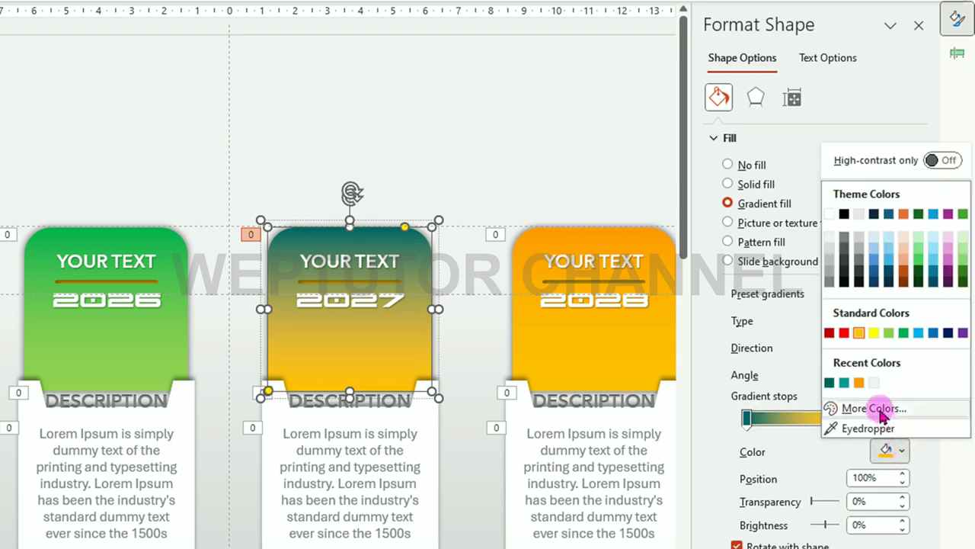
left_click(877, 408)
left_click(473, 160)
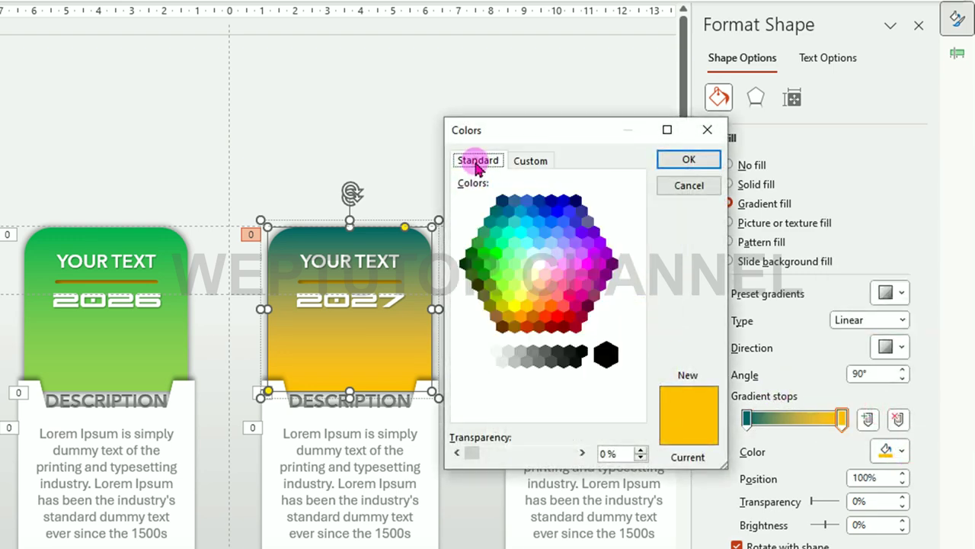
left_click(498, 231)
left_click(688, 159)
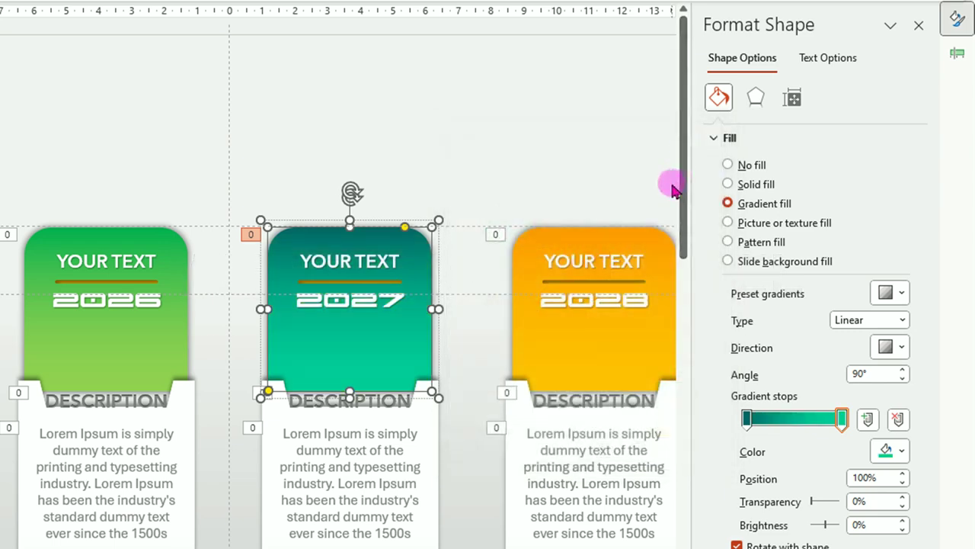
- Give the 2028 tab a blue gradient fill
left_click(655, 241)
left_click(728, 202)
left_click(886, 450)
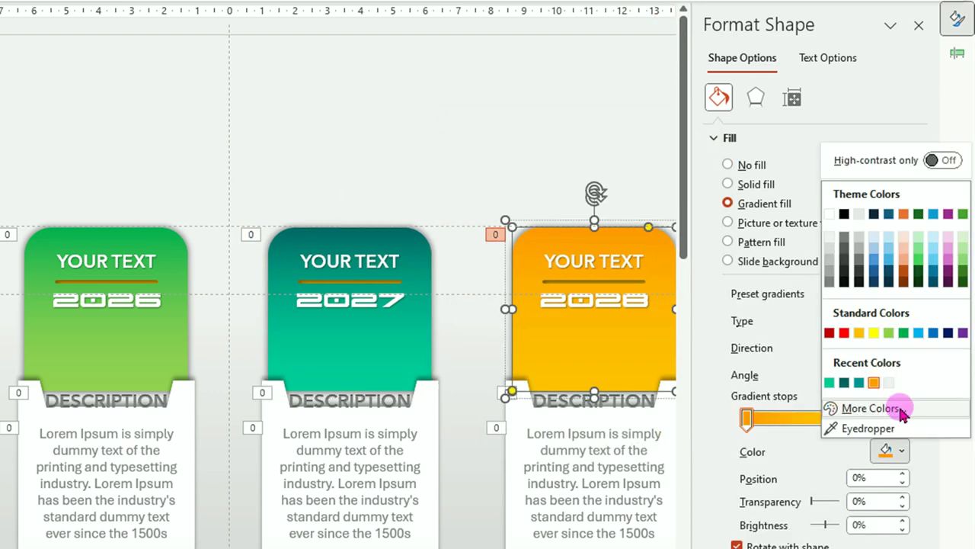
left_click(845, 418)
left_click(128, 280)
- Recolour the 2027 heading line dark teal and the 2028 heading line a darker shade
left_click(388, 211)
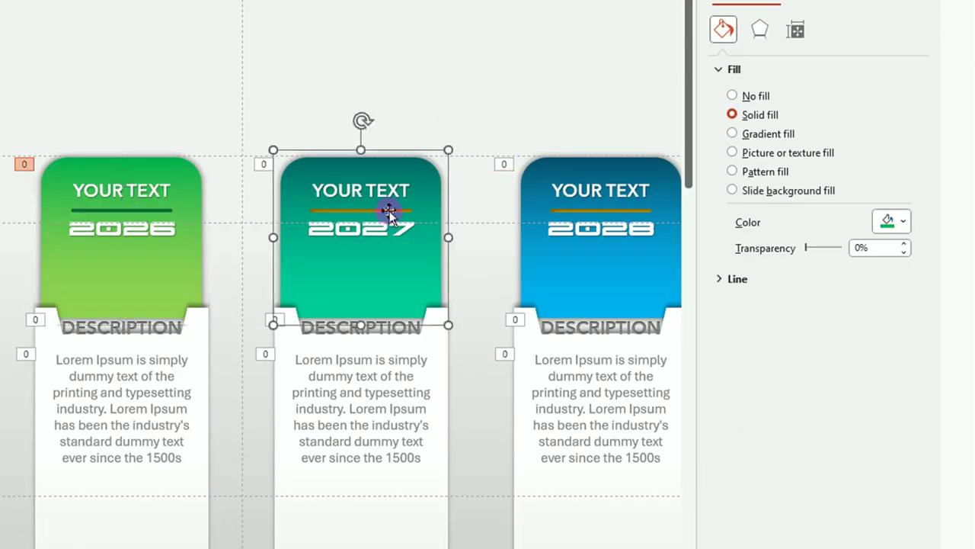
left_click(902, 221)
left_click(845, 470)
left_click(631, 211)
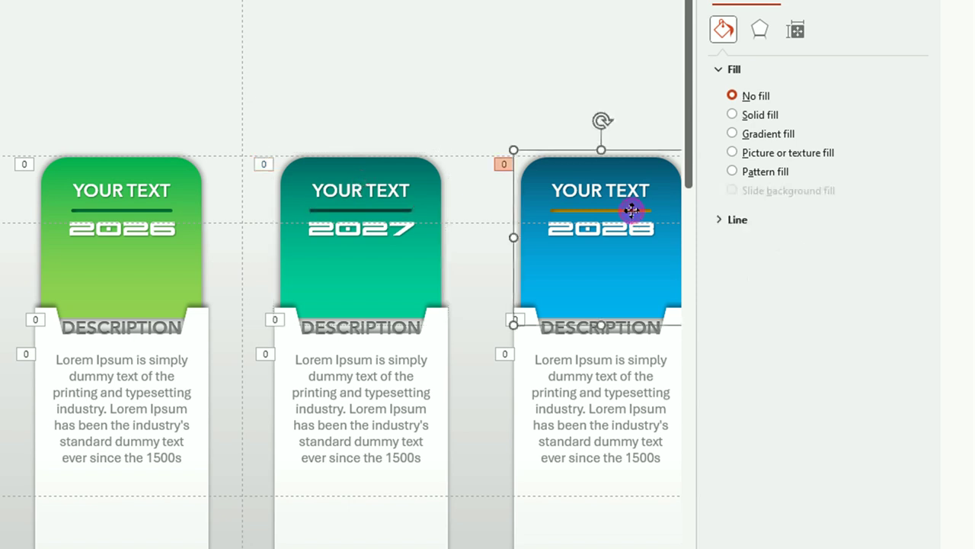
left_click(902, 222)
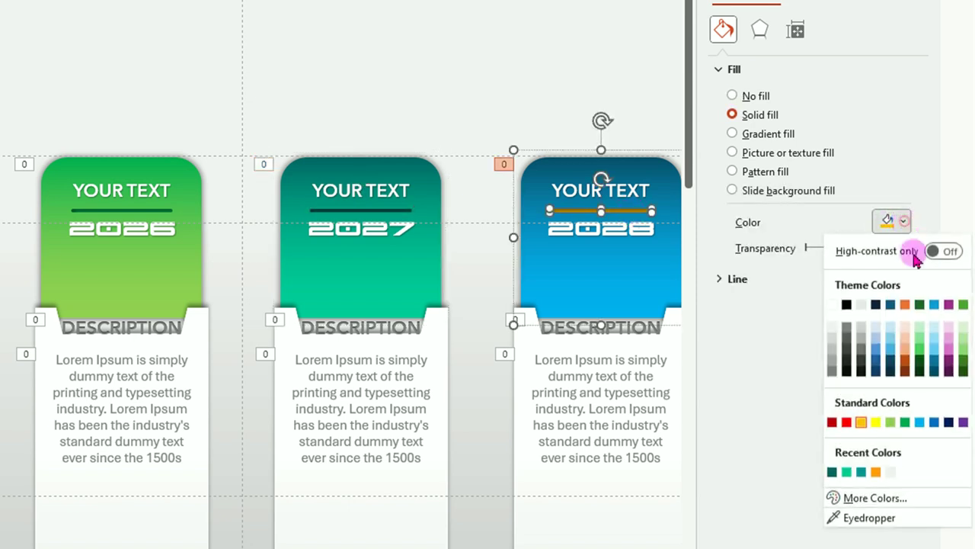
left_click(935, 373)
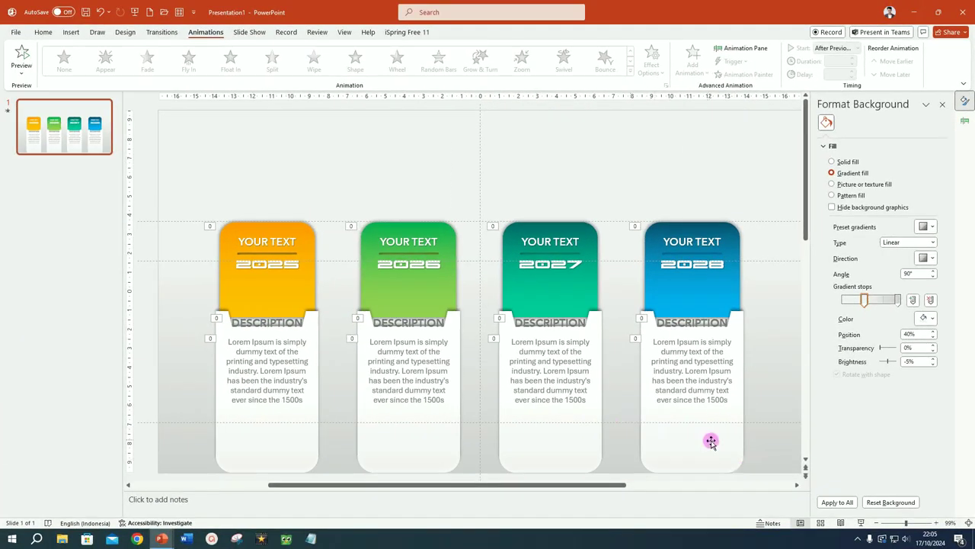
- Select all four white description panels and move them up behind the coloured tabs
left_click(309, 444)
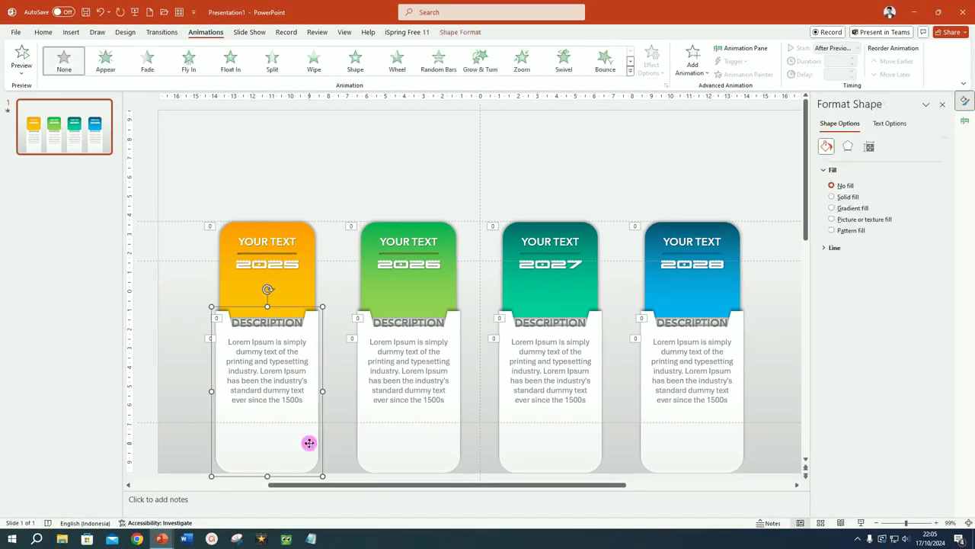
left_click(430, 458, "ctrl")
left_click(566, 462, "ctrl")
left_click(696, 460, "ctrl")
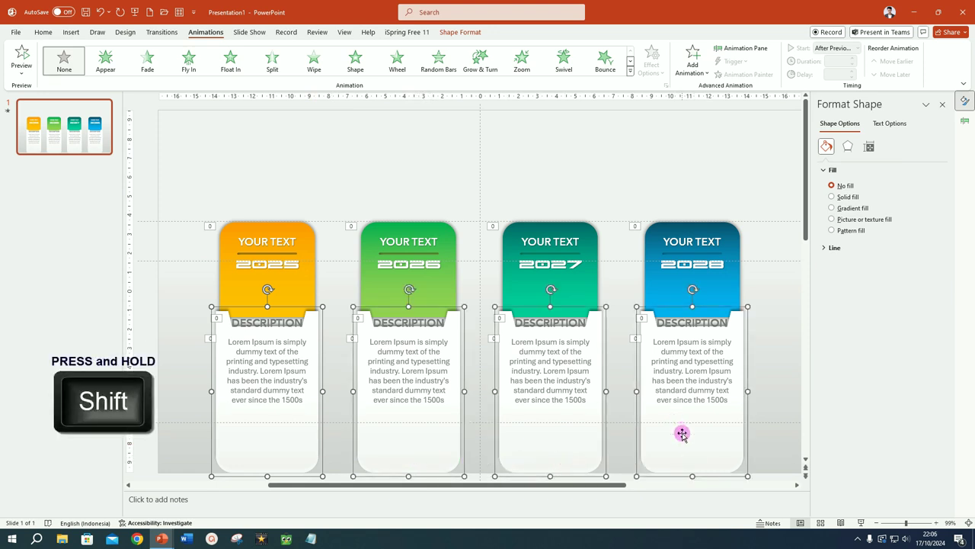
left_click_drag(682, 436, 682, 386)
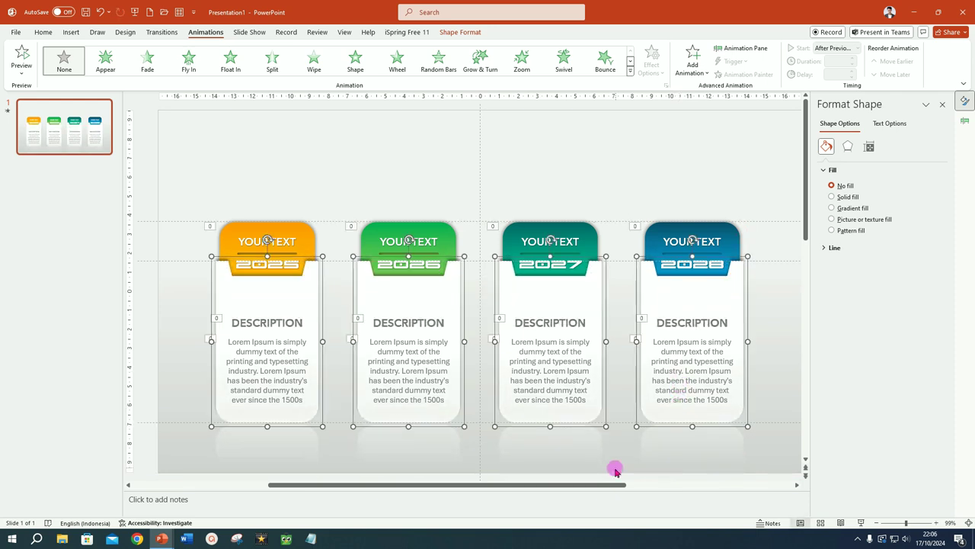
left_click(694, 163)
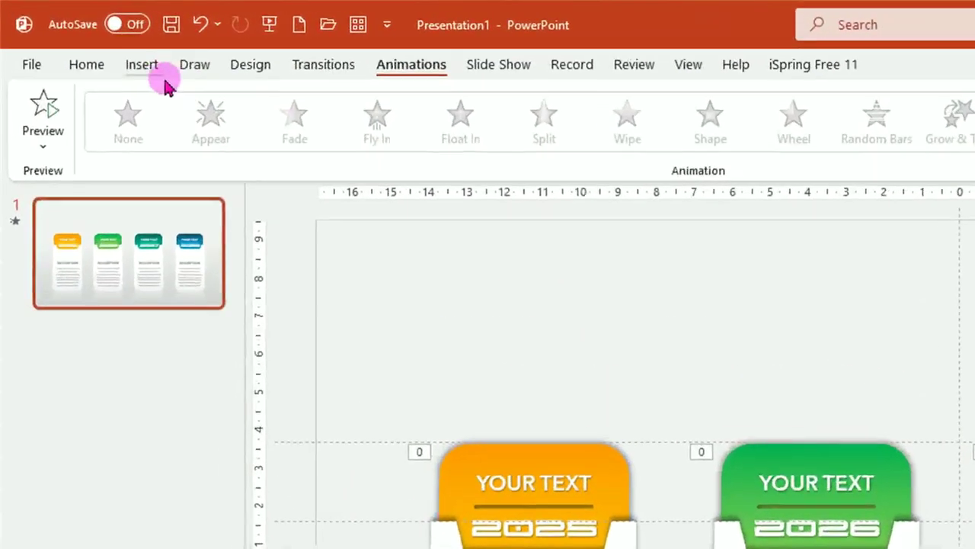
left_click(70, 32)
- Insert the head-with-lightbulb, hourglass, target and bar-chart icons from the Analytics search
left_click(500, 139)
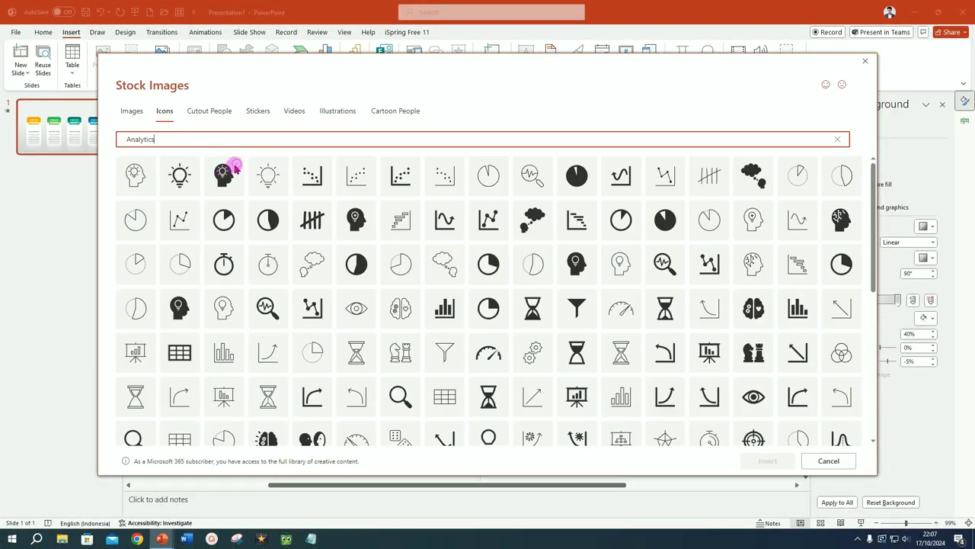
left_click(229, 171)
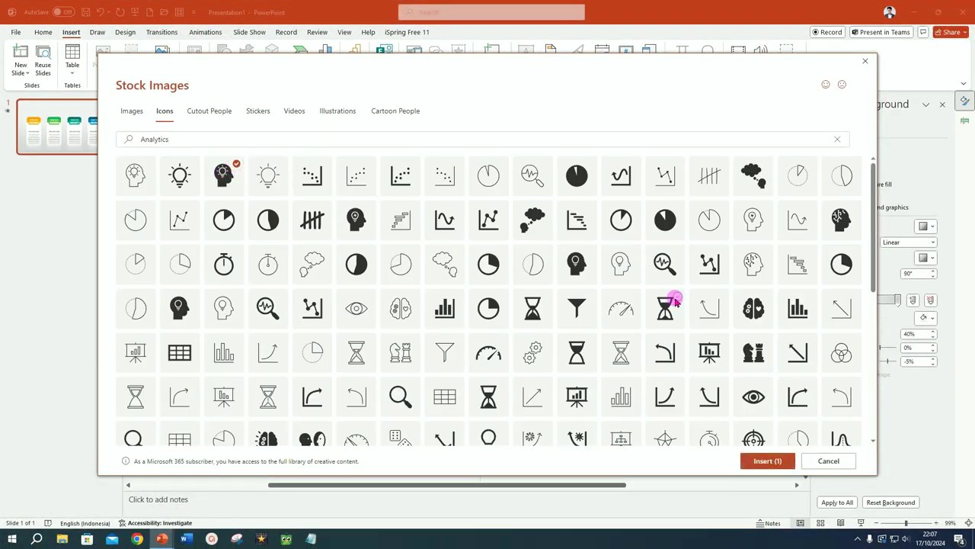
scroll(498, 302, "down", 5)
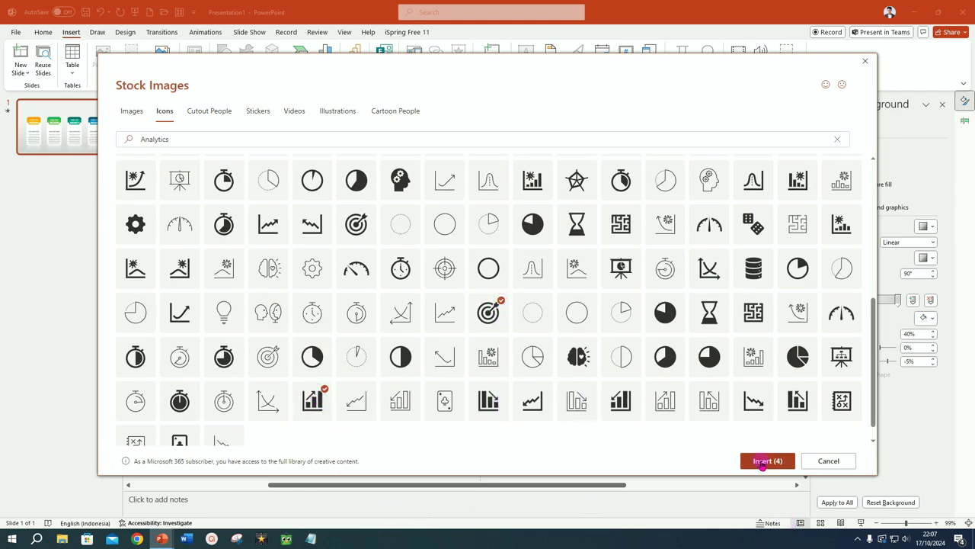
left_click(762, 462)
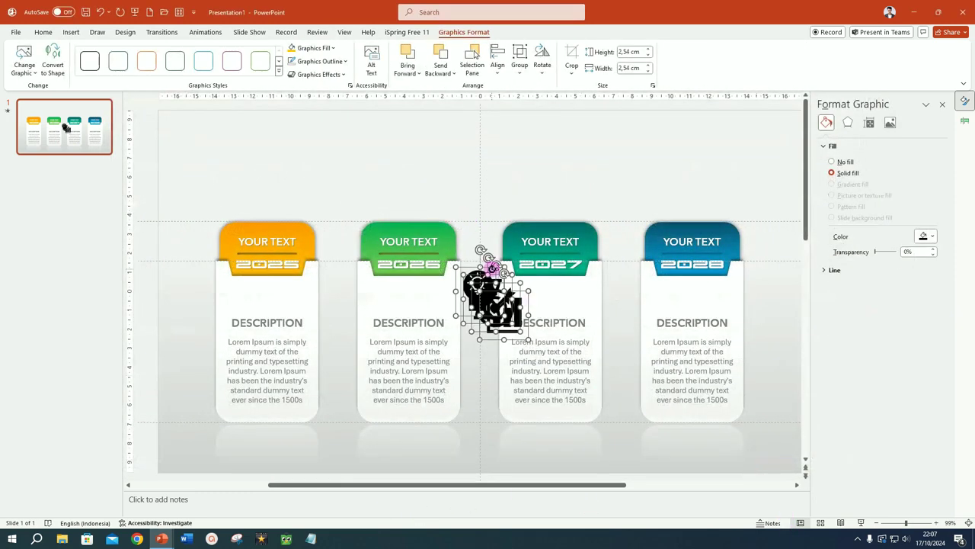
- Move the icon group to the top of the slide and shrink it to 1.72 cm
left_click_drag(493, 304, 479, 162)
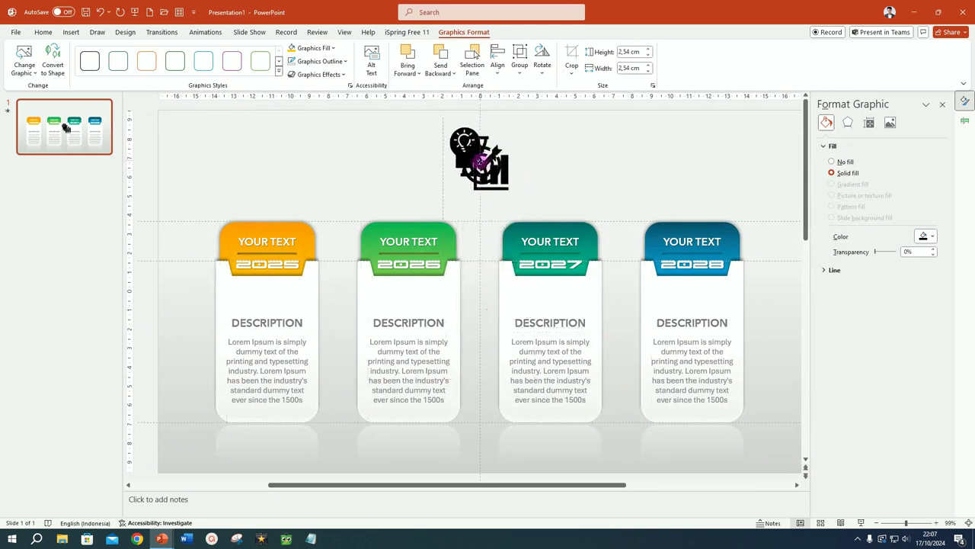
left_click_drag(515, 196, 500, 181)
left_click(528, 173)
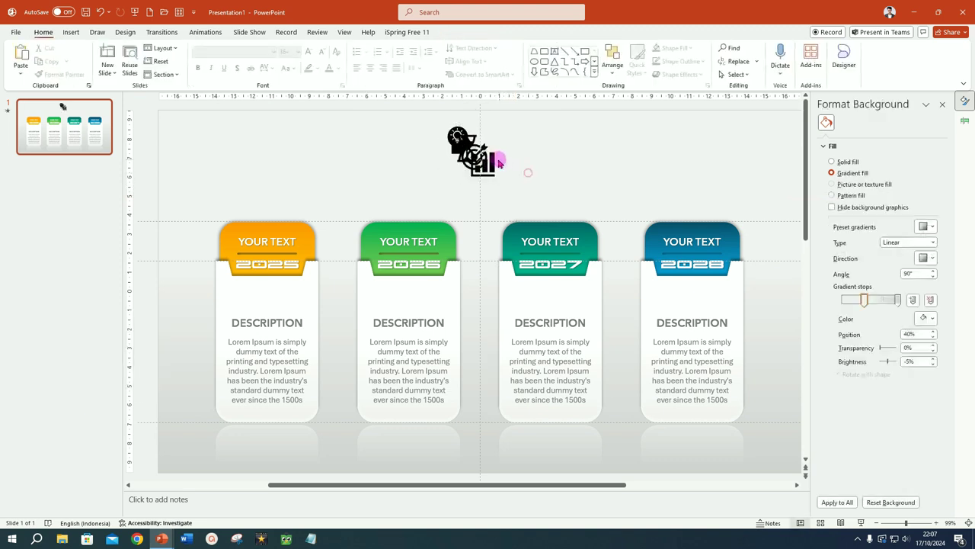
- Place the head, hourglass, target and chart icons into the 2025, 2026, 2027 and 2028 cards
left_click_drag(456, 136, 267, 293)
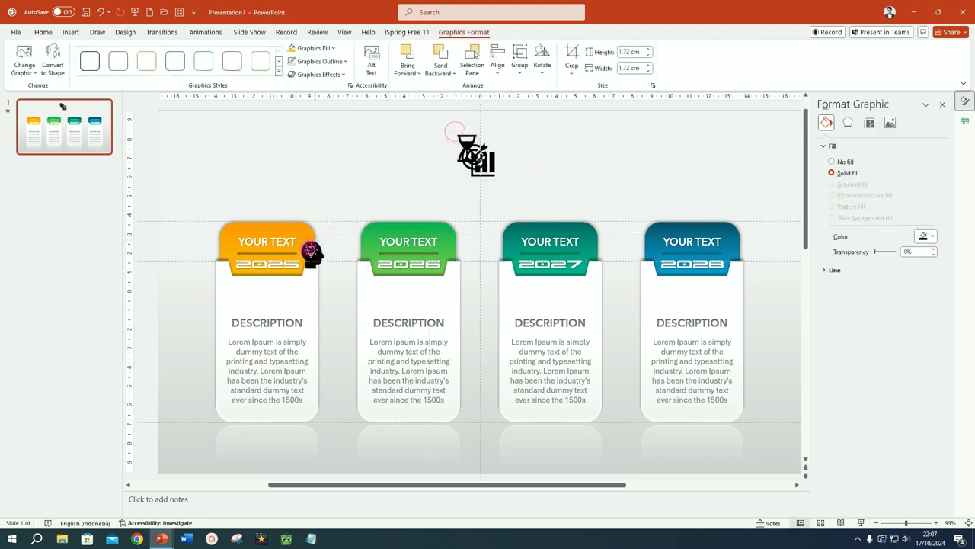
left_click(466, 143)
left_click_drag(468, 145, 409, 297)
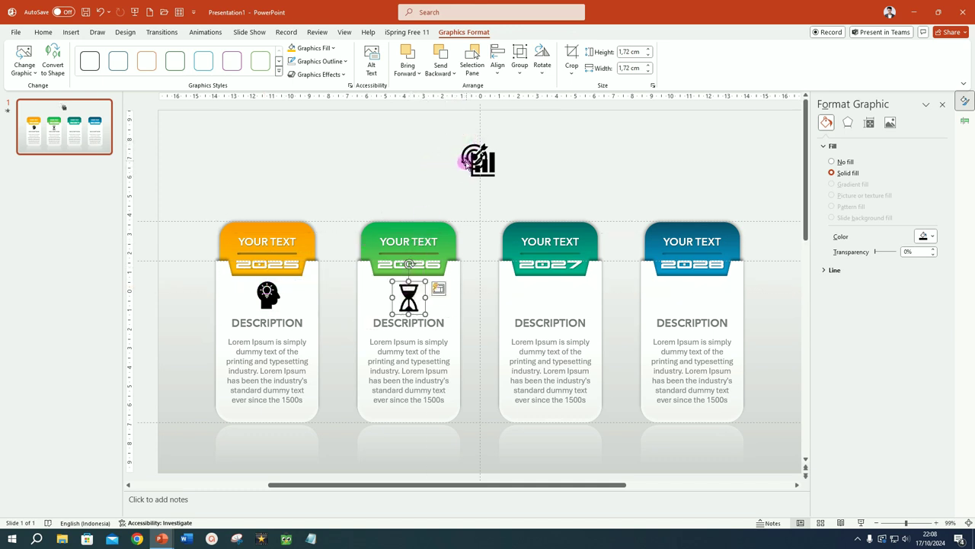
mouse_move(471, 146)
left_mouse_down()
mouse_move(485, 213)
mouse_move(692, 294)
left_mouse_up()
left_click(472, 157)
left_click_drag(472, 157, 559, 285)
left_click(124, 451)
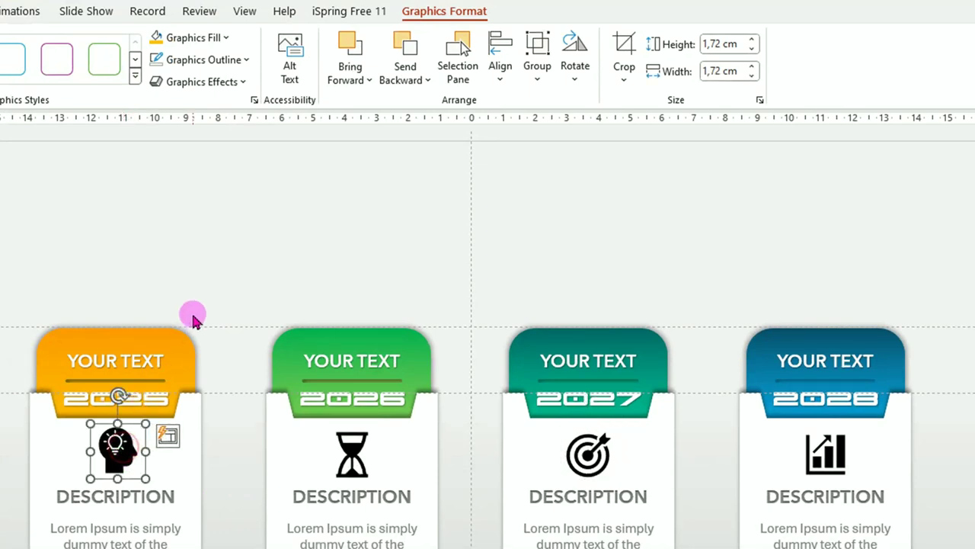
- Fill the head icon orange and the hourglass icon green
left_click(227, 38)
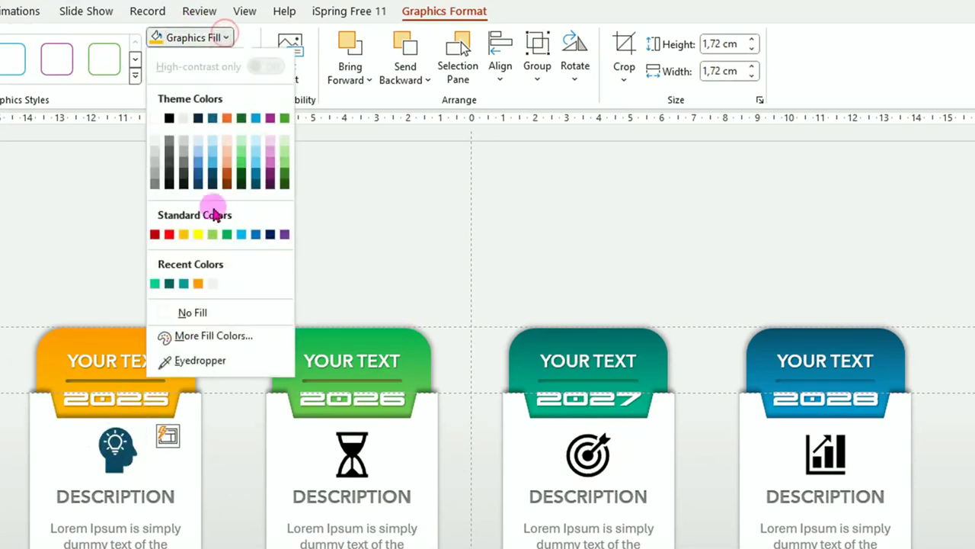
left_click(199, 284)
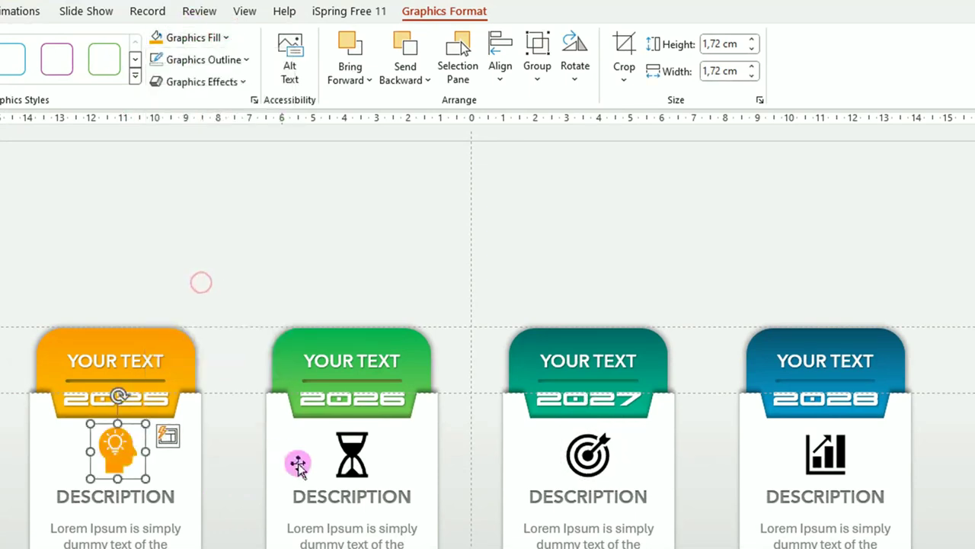
left_click(352, 450)
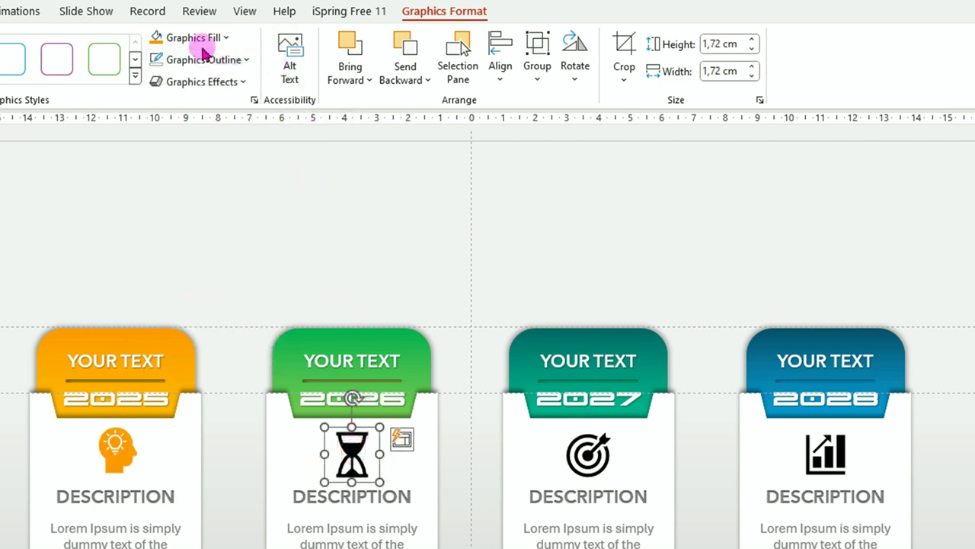
left_click(226, 38)
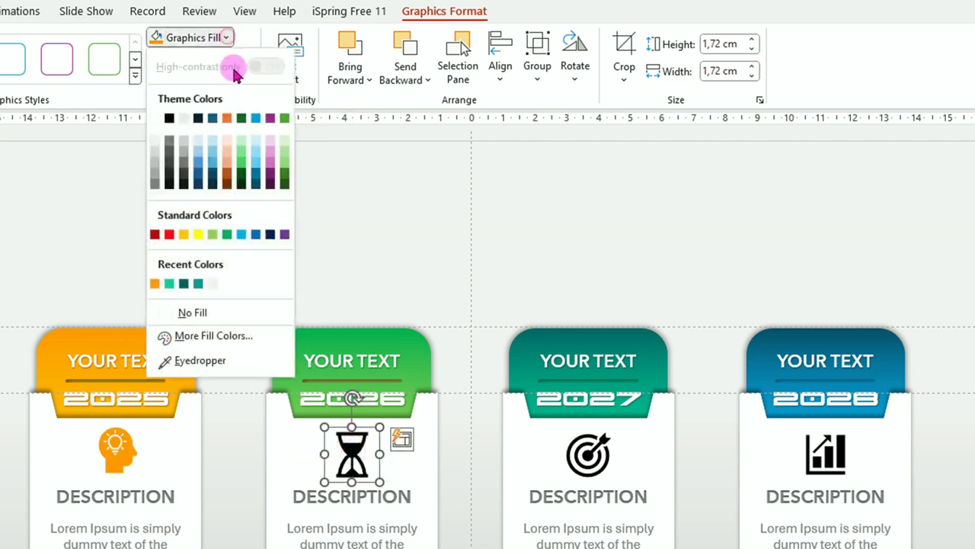
left_click(227, 234)
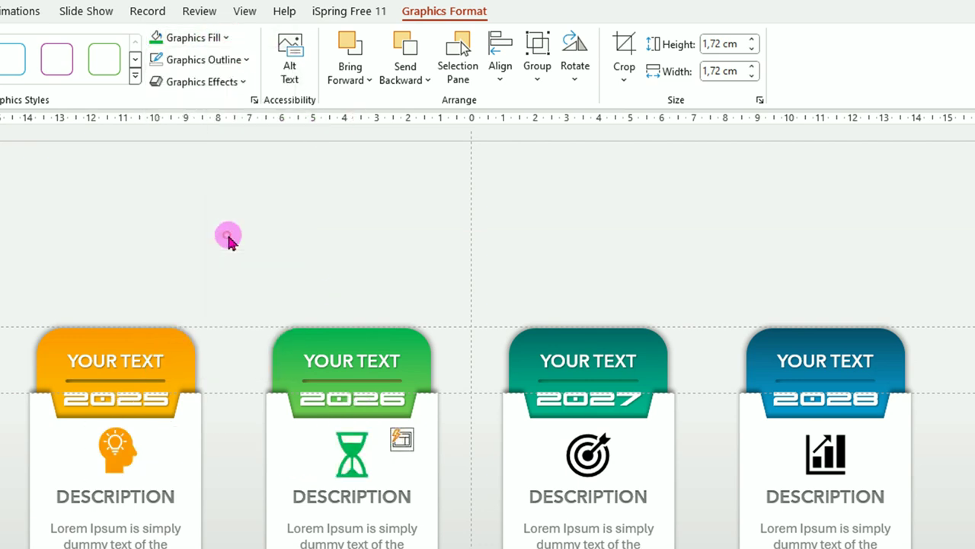
- Fill the target icon teal and the bar-chart icon blue
left_click(605, 451)
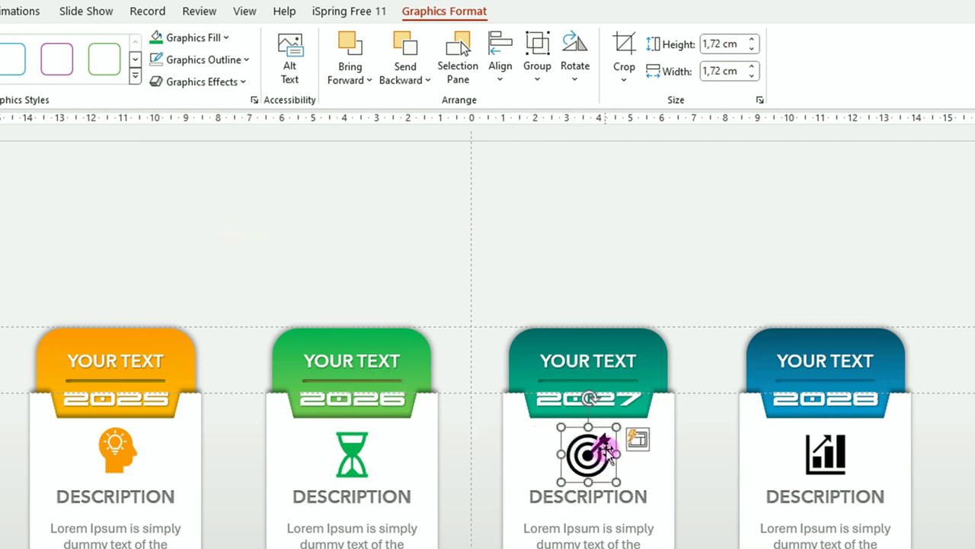
left_click(227, 38)
left_click(186, 279)
left_click(875, 496)
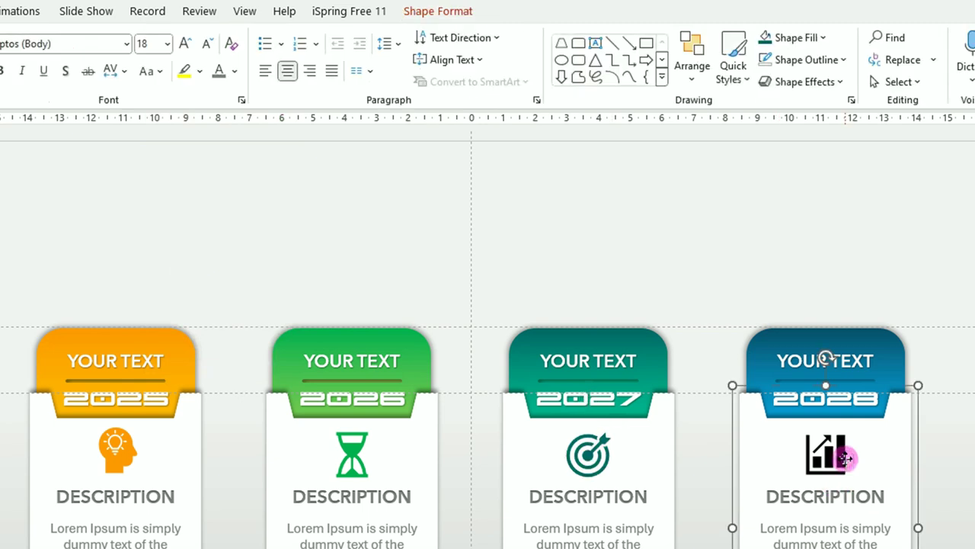
left_click(843, 457)
left_click(226, 38)
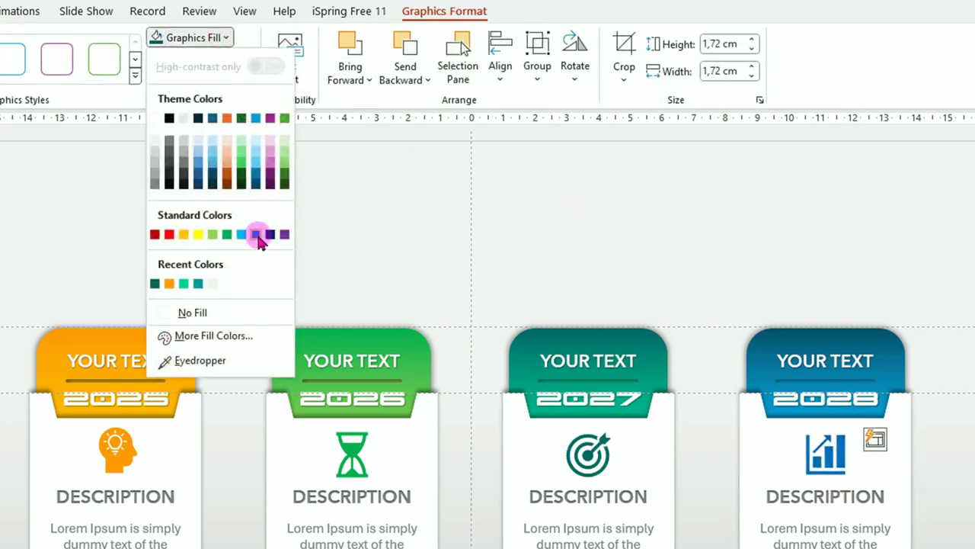
left_click(257, 234)
left_click(862, 214)
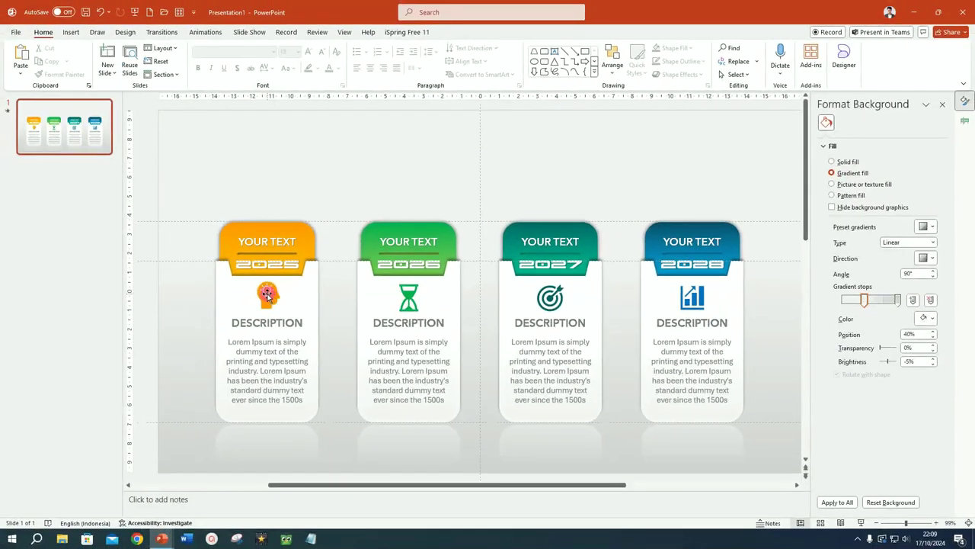
- Apply a Zoom entrance animation to all four icons and show the Animation Pane
left_click(268, 297)
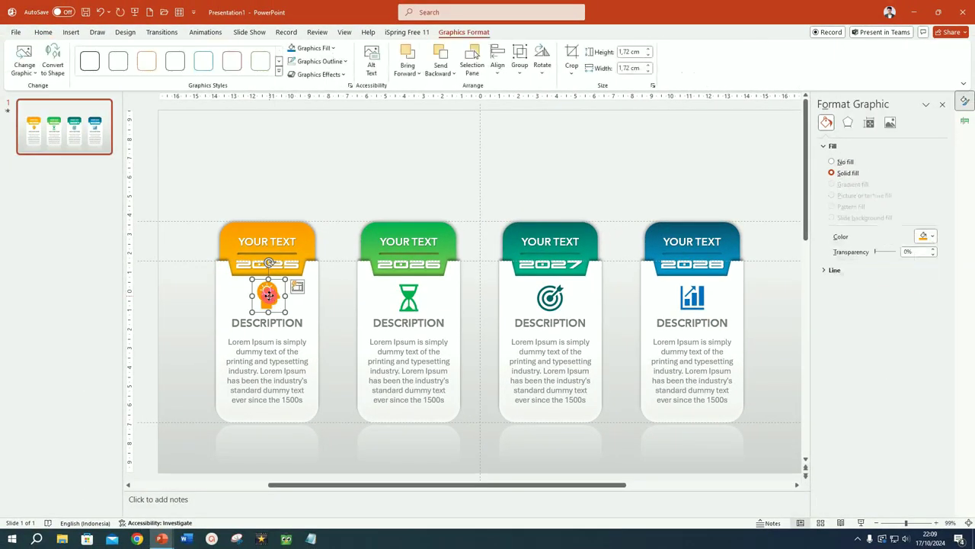
left_click(410, 300, "ctrl")
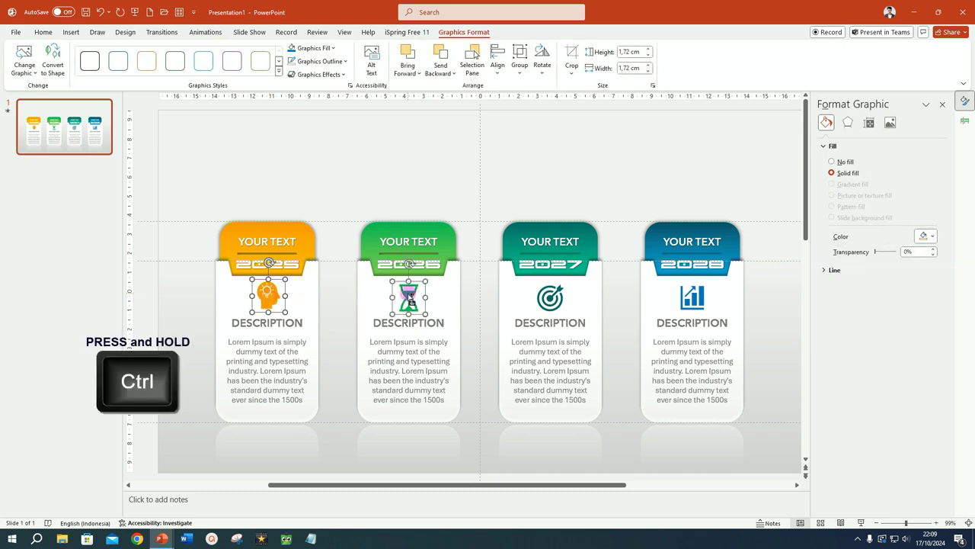
left_click(554, 300, "ctrl")
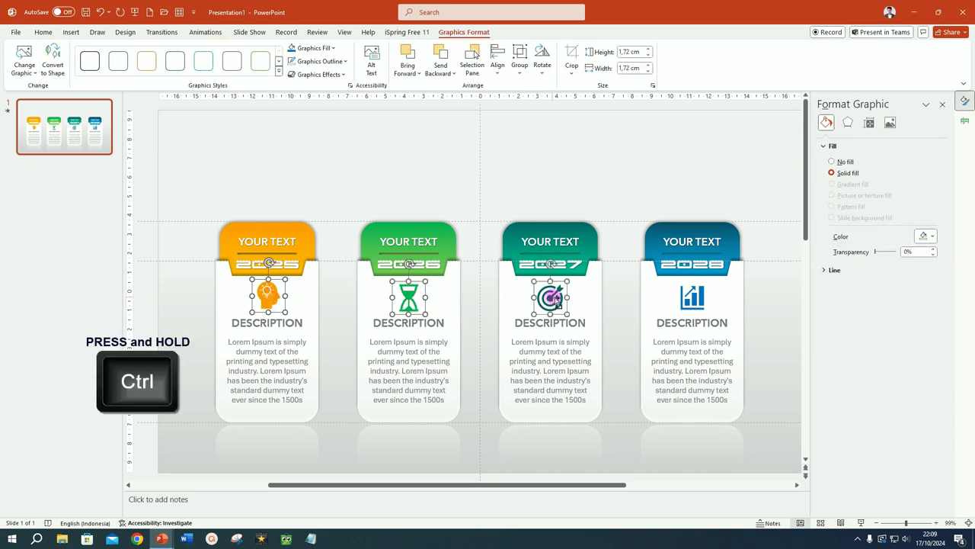
left_click(701, 302, "ctrl")
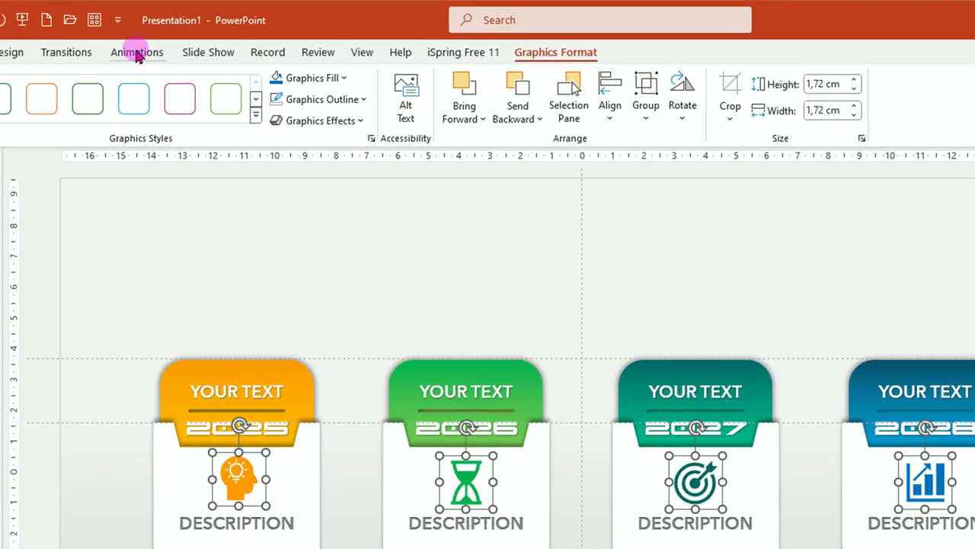
left_click(205, 33)
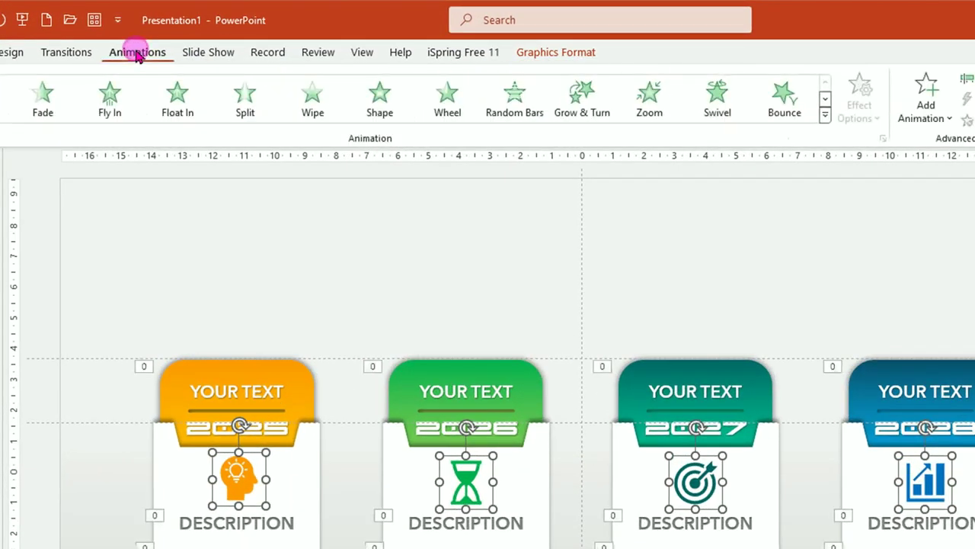
left_click(650, 99)
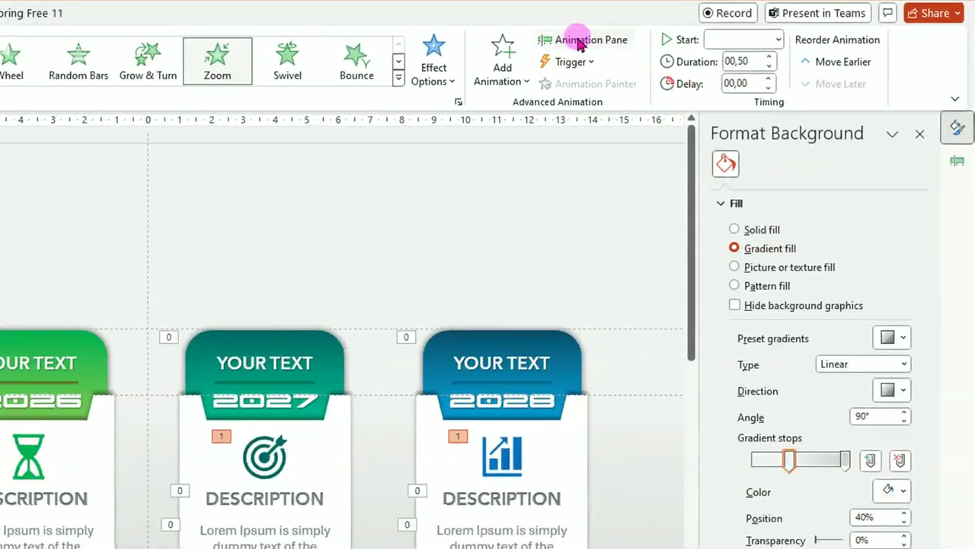
left_click(905, 68)
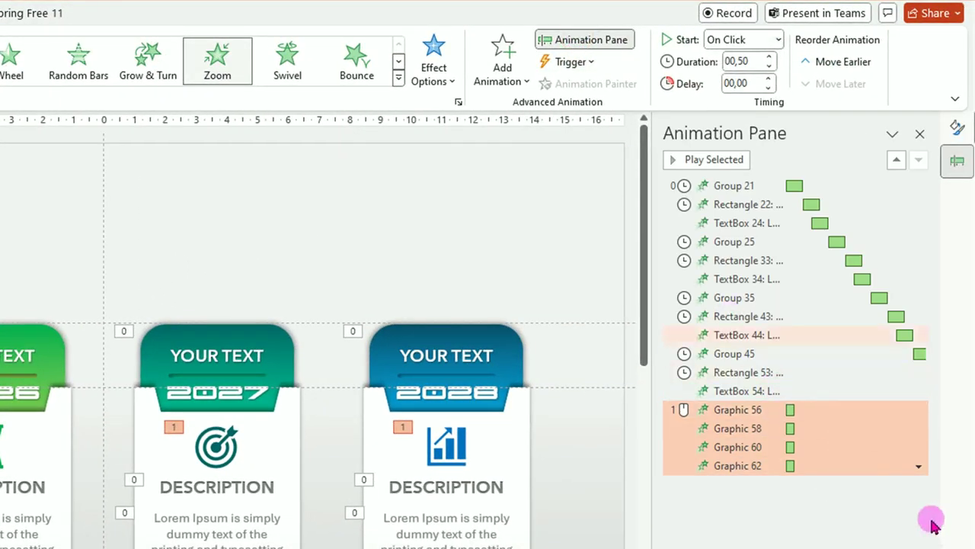
- Set the icon animations to start After Previous and move Graphic 56 after Group 21
left_click(918, 467)
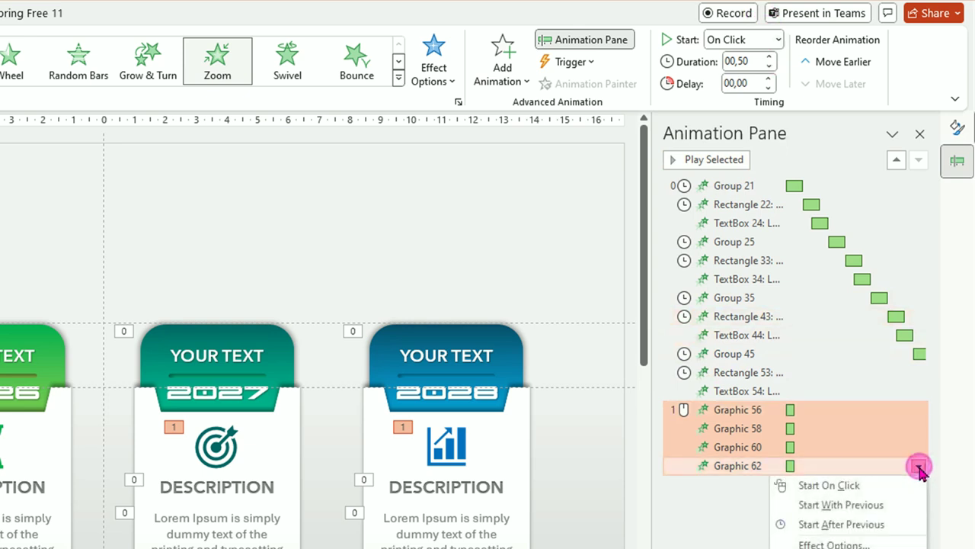
left_click(864, 526)
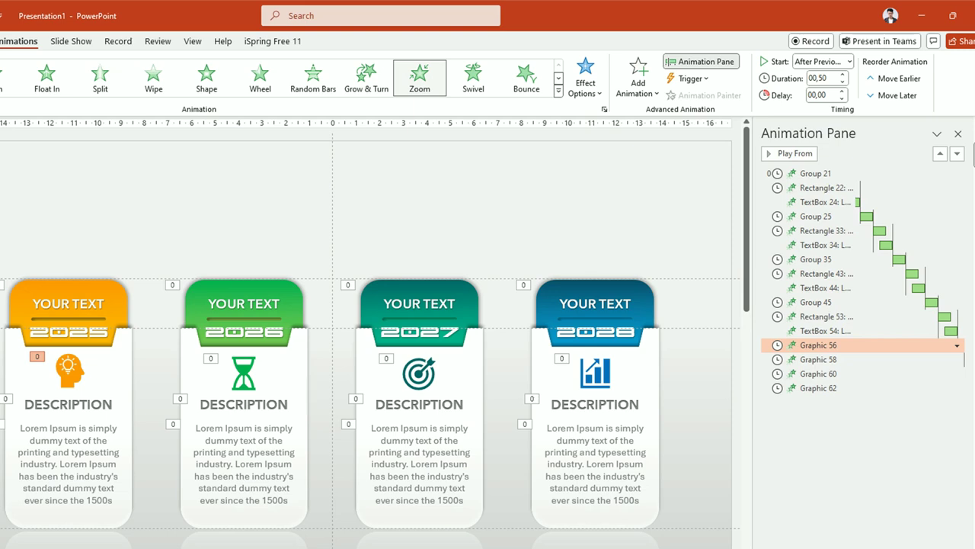
left_click_drag(753, 343, 659, 343)
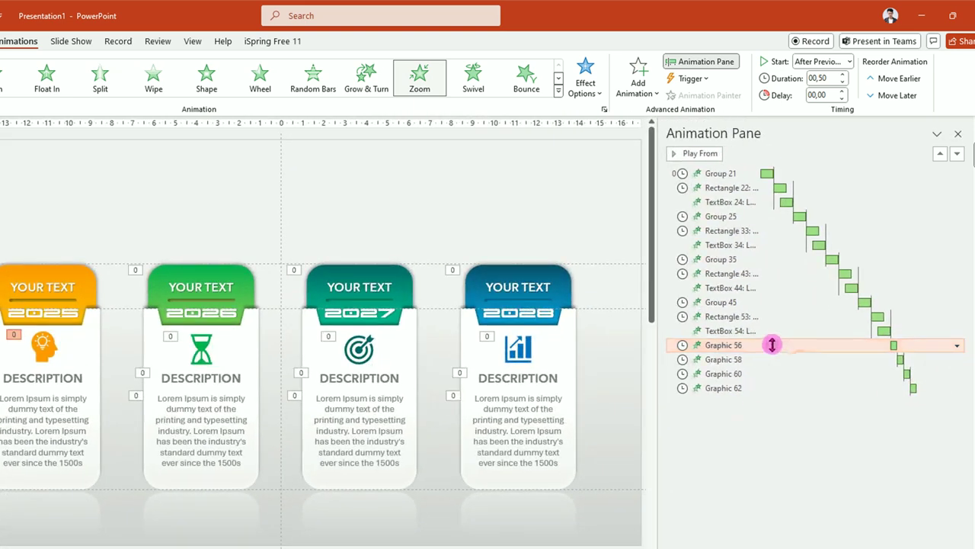
left_click_drag(771, 336, 774, 183)
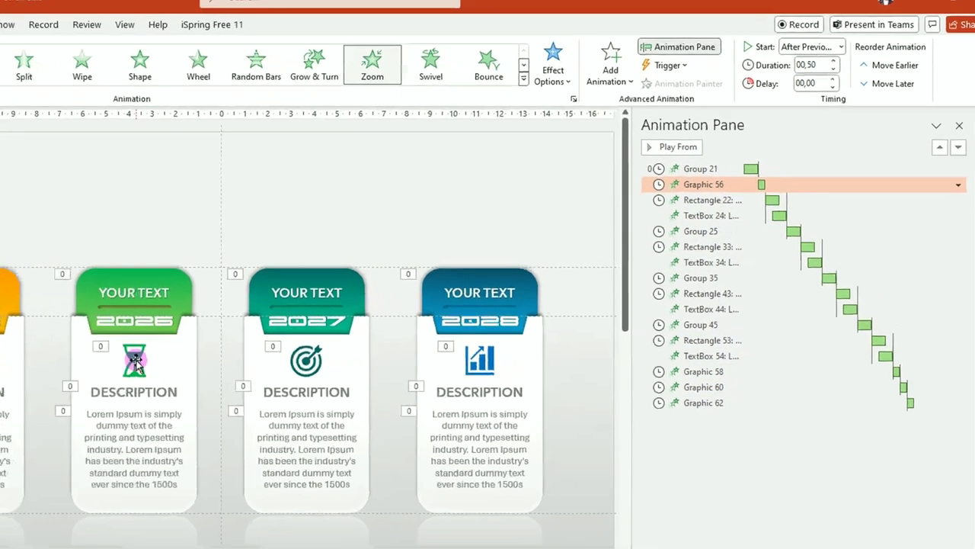
- Move Graphics 58, 60 and 62 after Groups 25, 35 and 45, then run the slide show
left_click(202, 353)
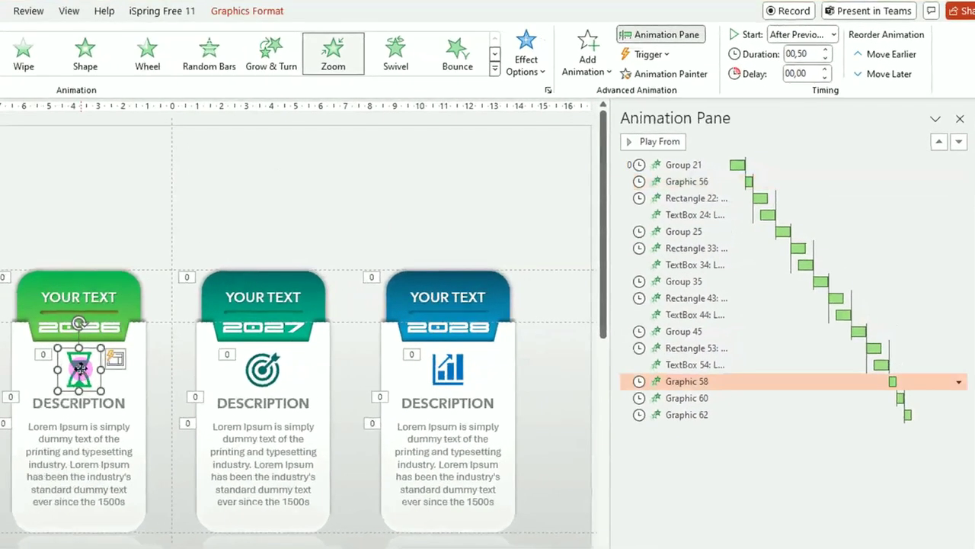
left_click(126, 296)
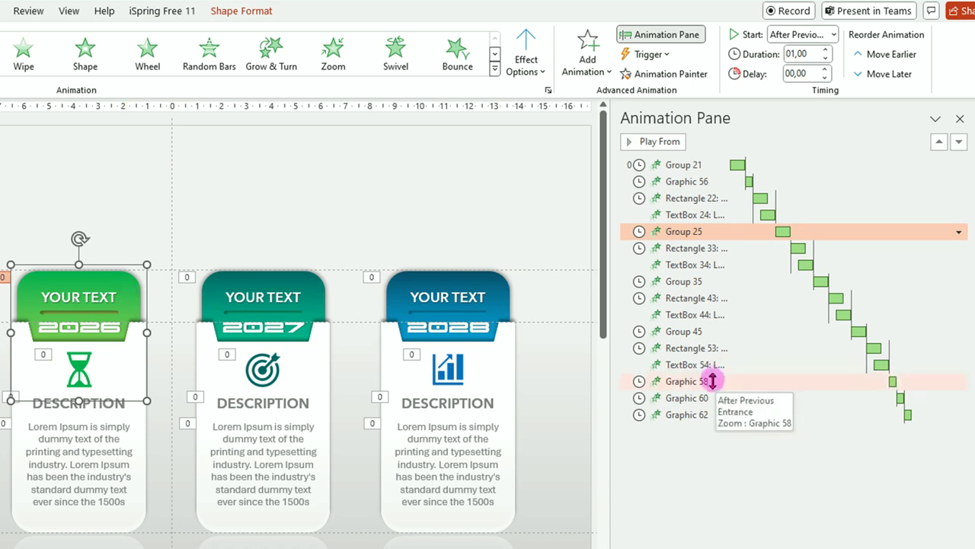
left_click_drag(712, 380, 724, 240)
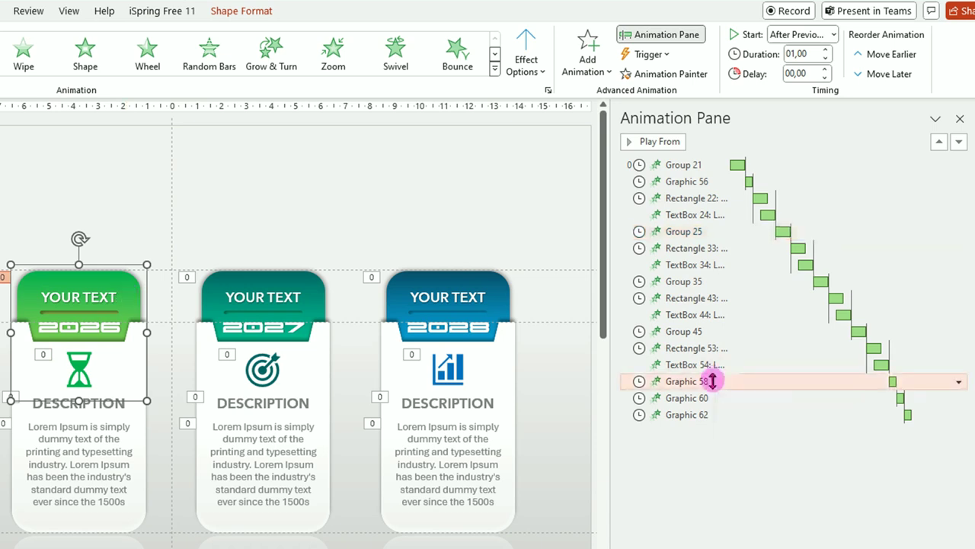
left_click(264, 371)
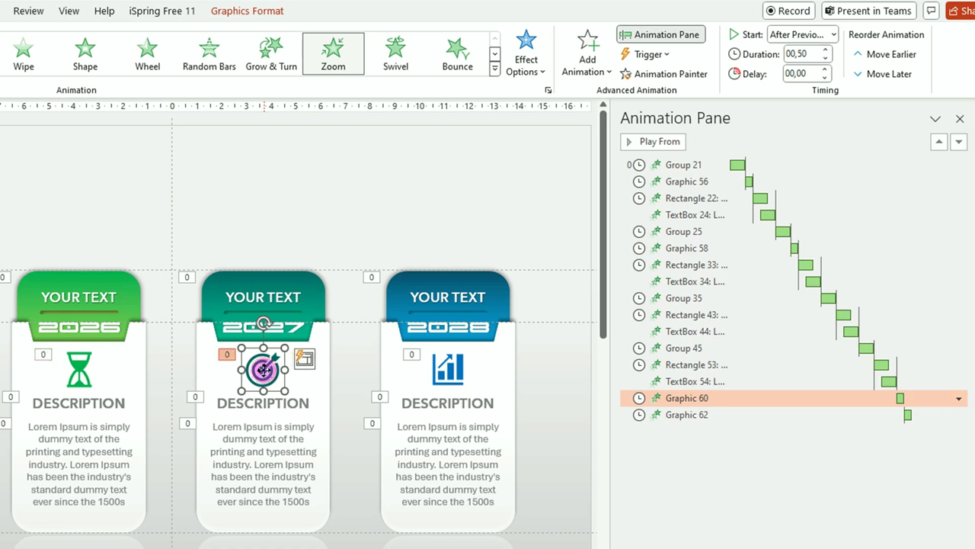
left_click(313, 291)
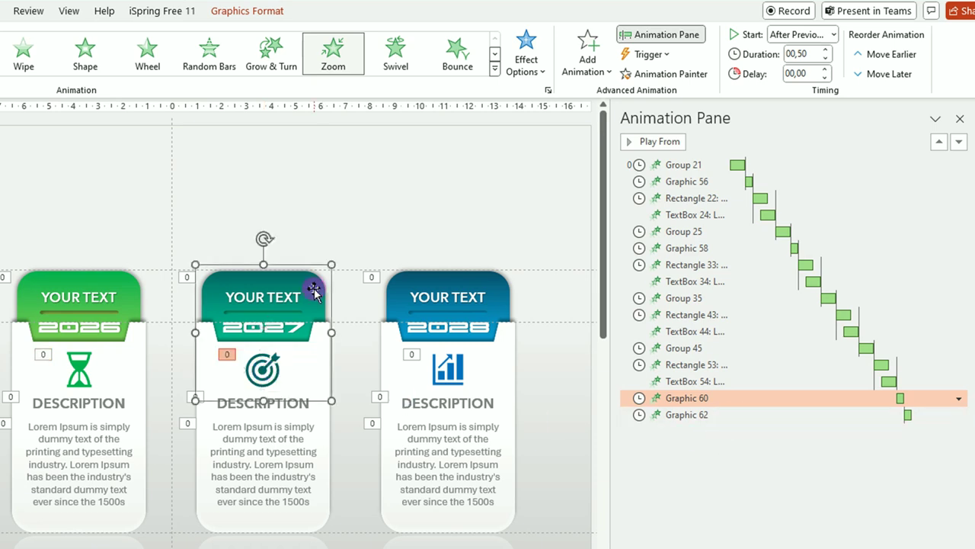
left_click_drag(734, 398, 733, 314)
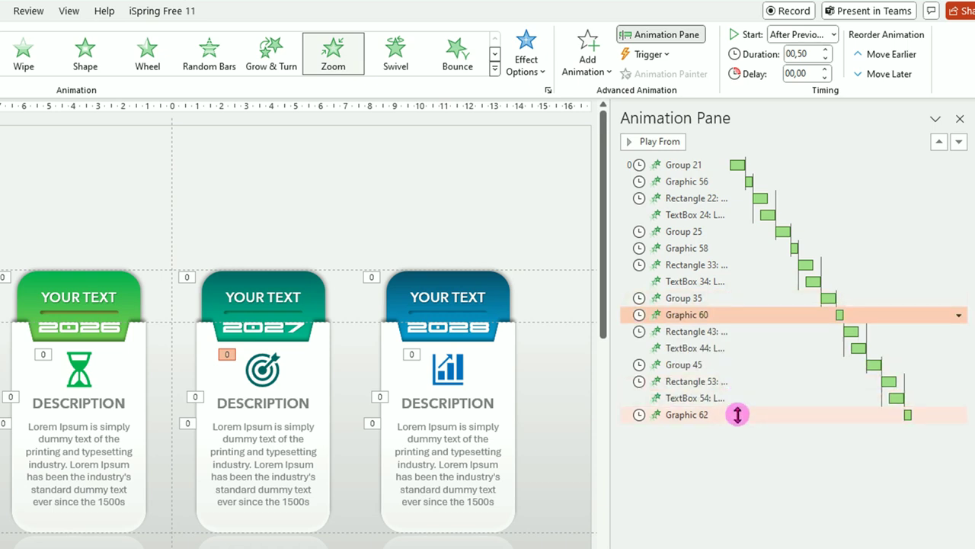
left_click_drag(737, 414, 743, 383)
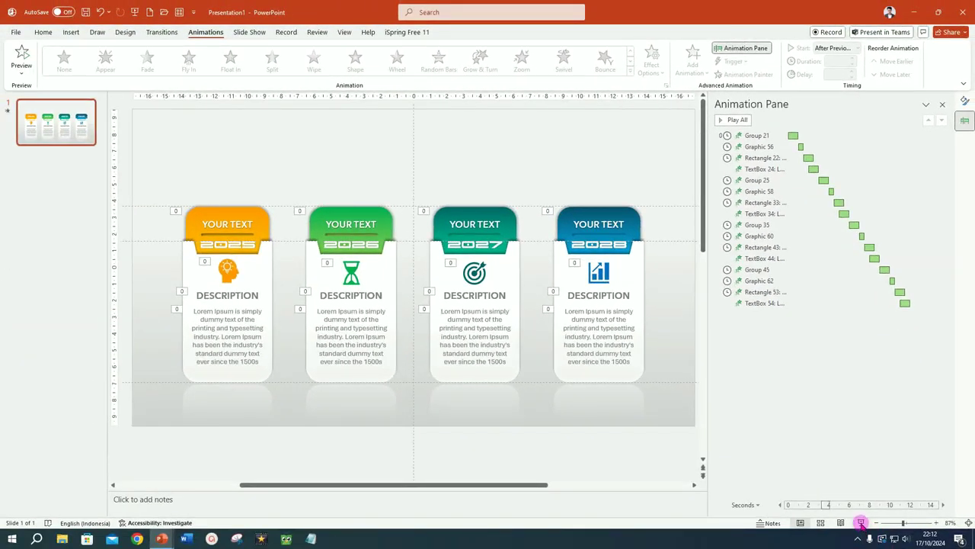
left_click(860, 523)
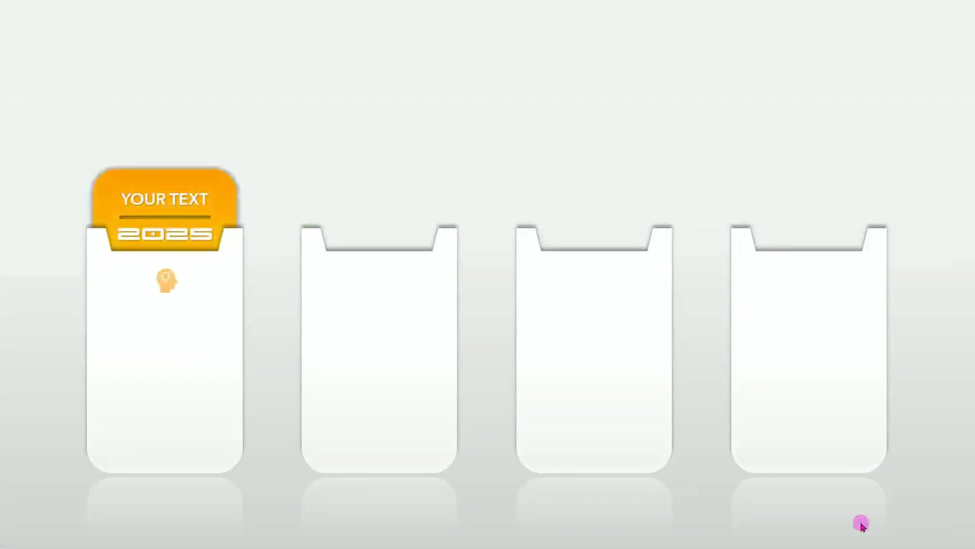
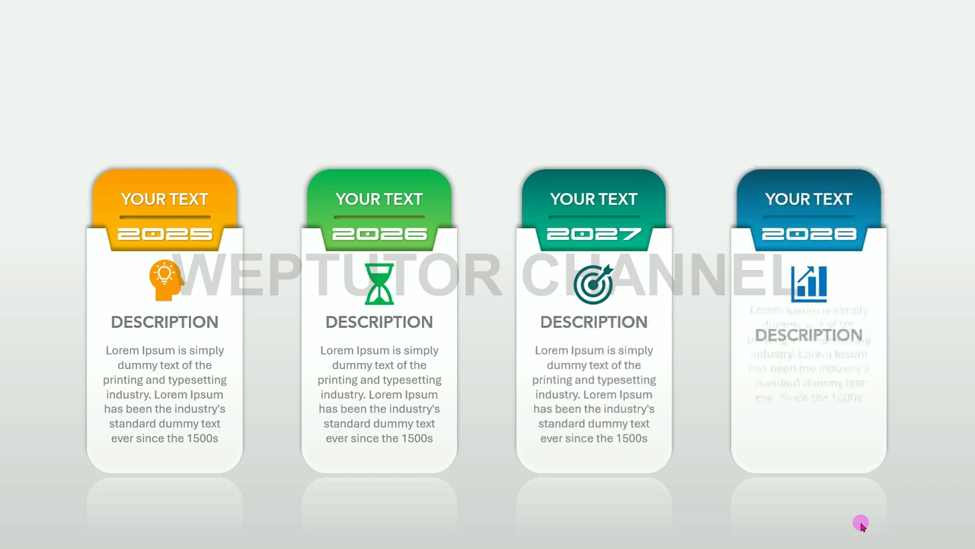
- End the slide show and duplicate slide 1 to create an identical second slide
key("Escape")
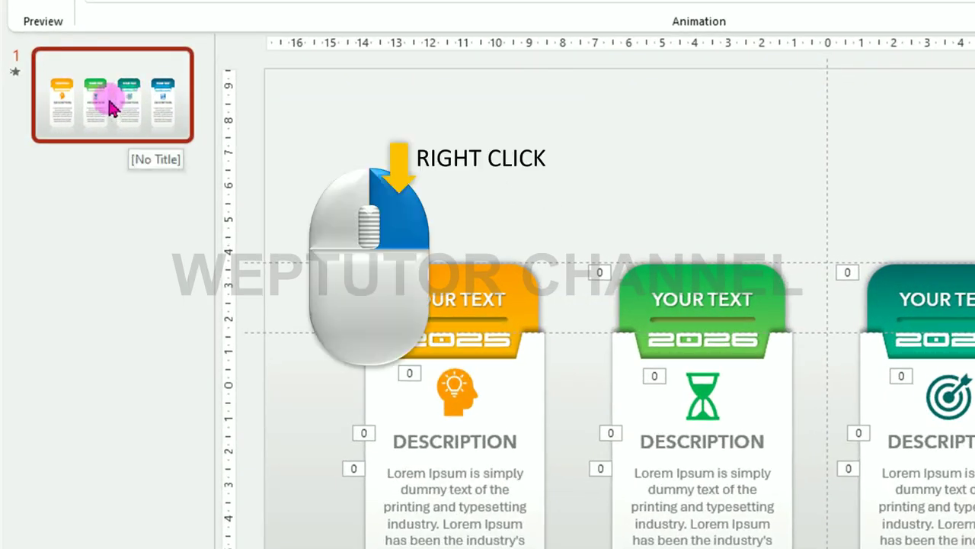
right_click(110, 104)
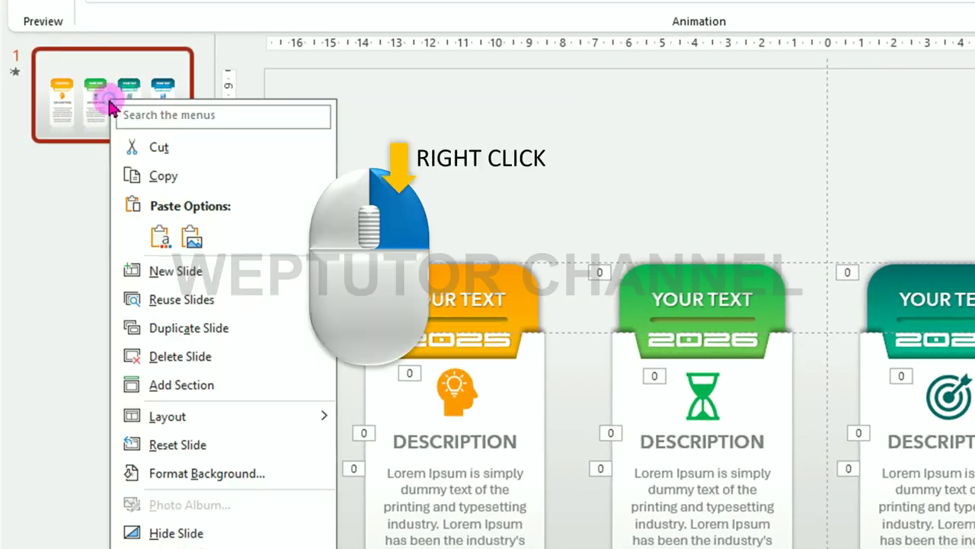
left_click(212, 335)
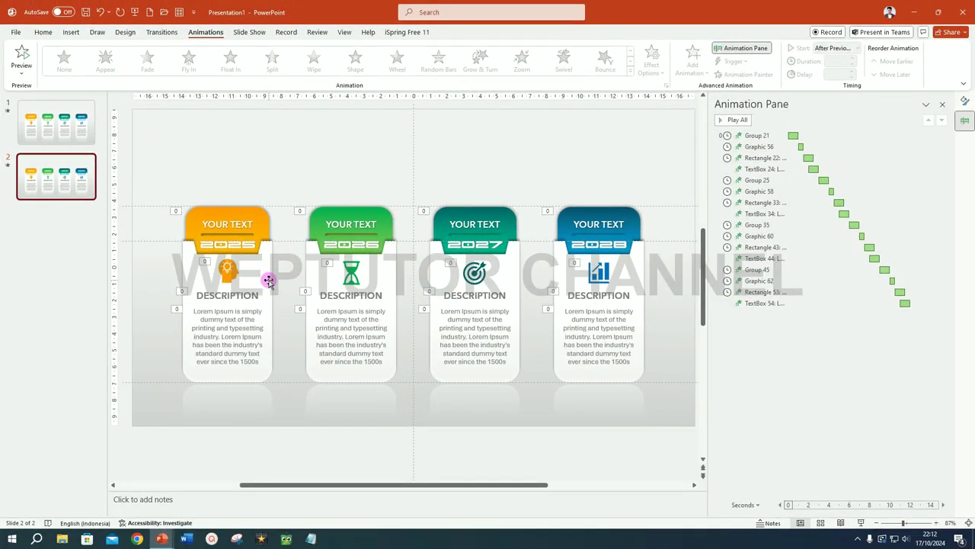
- Select the 2025, 2026, 2027 and 2028 cards and give them a Fly In entrance from the left
left_click(269, 280)
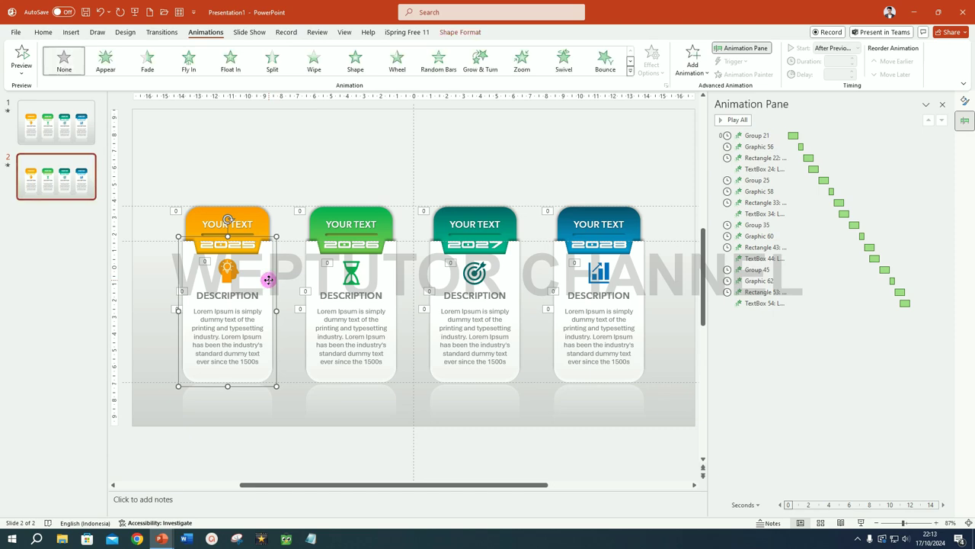
left_click(392, 275, "ctrl")
left_click(517, 280, "ctrl")
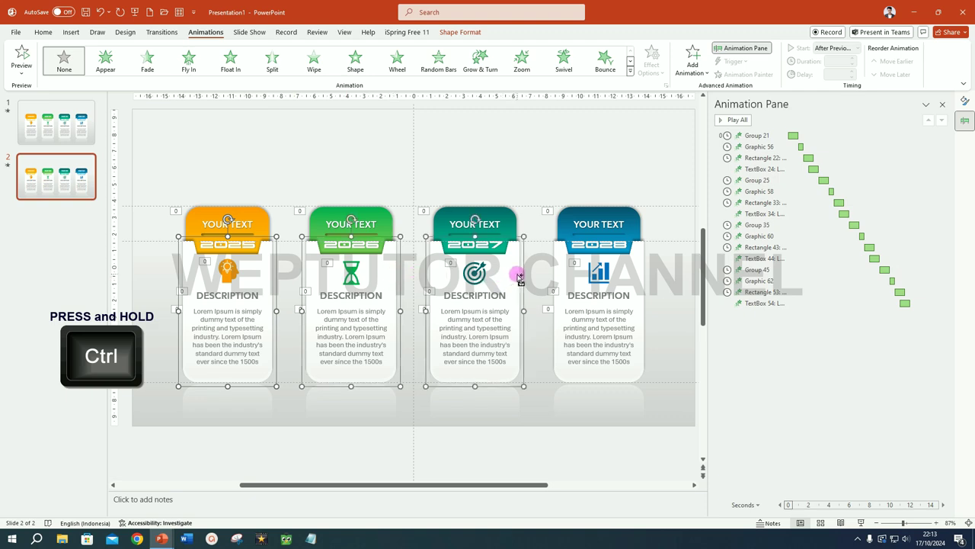
left_click(646, 276, "ctrl")
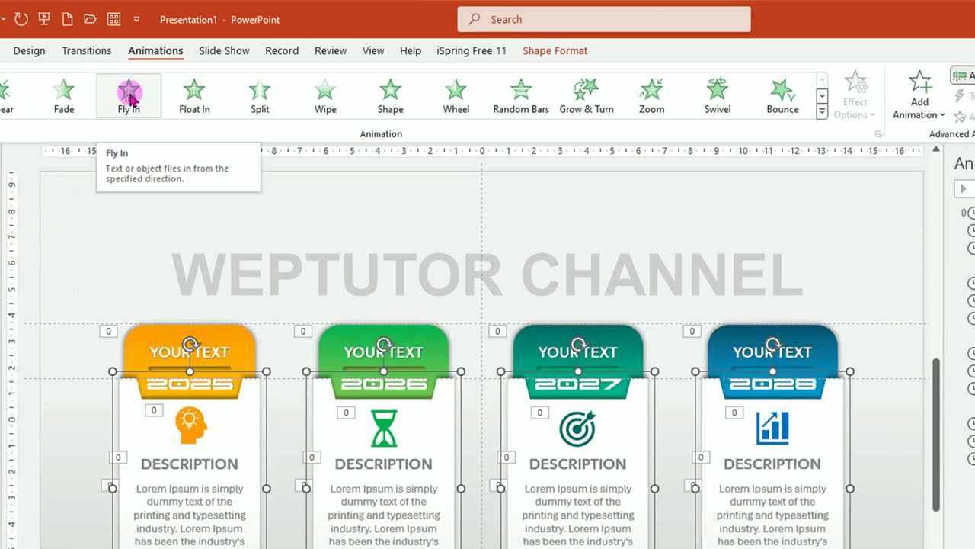
left_click(129, 94)
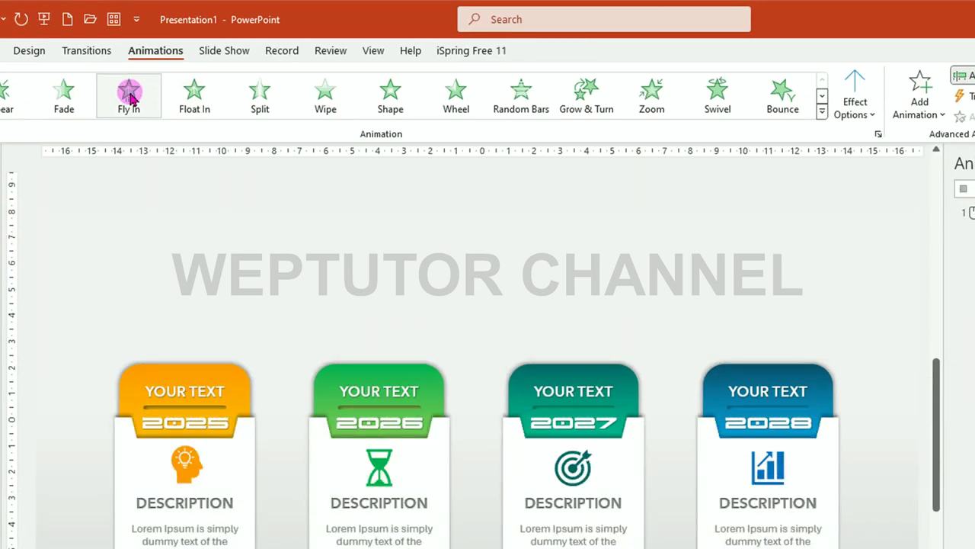
left_click(873, 115)
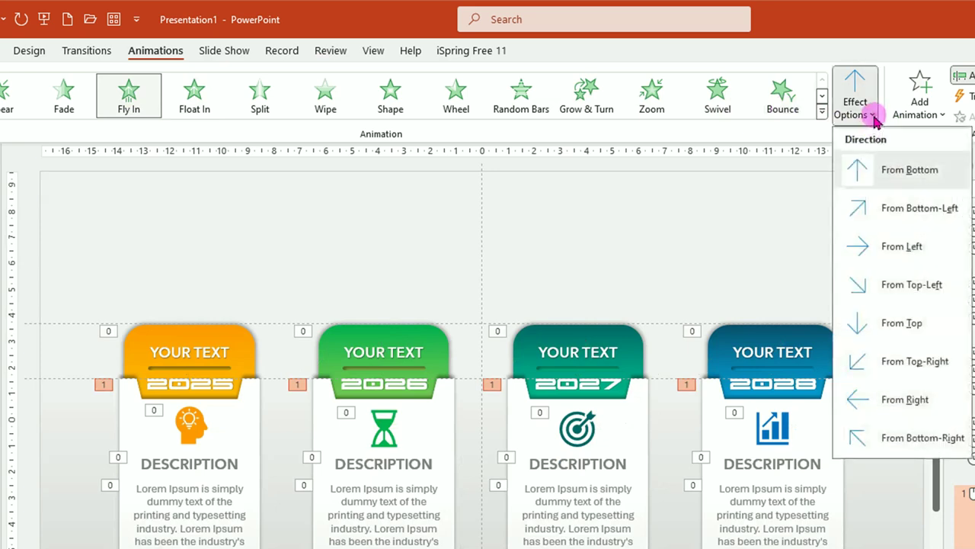
left_click(902, 244)
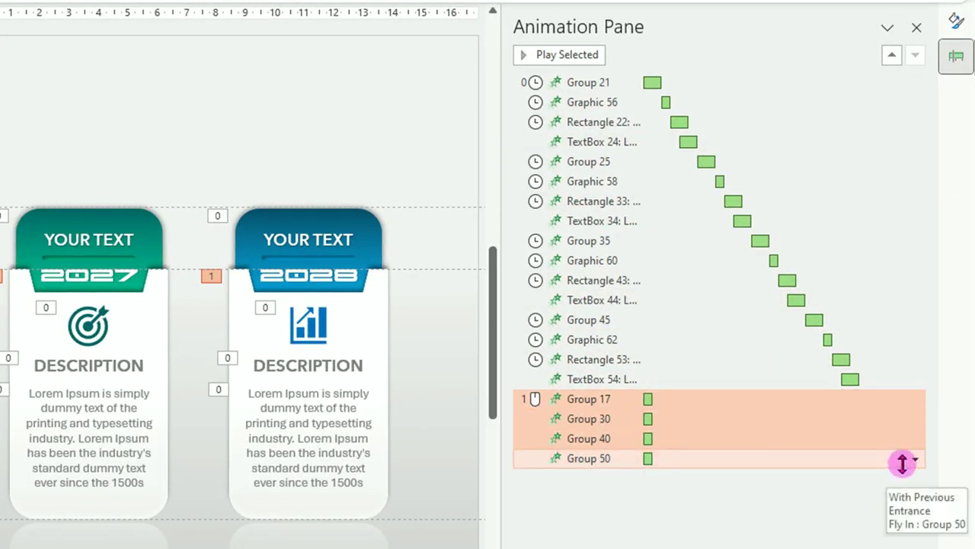
- Set the Fly In effect to a slight bounce end, With Previous start, and 3-second duration
left_click(915, 459)
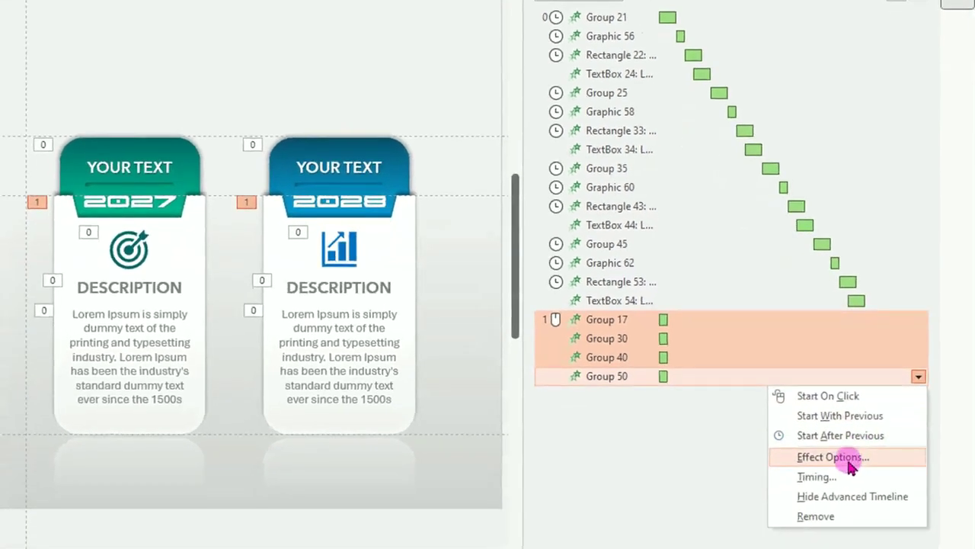
left_click(842, 543)
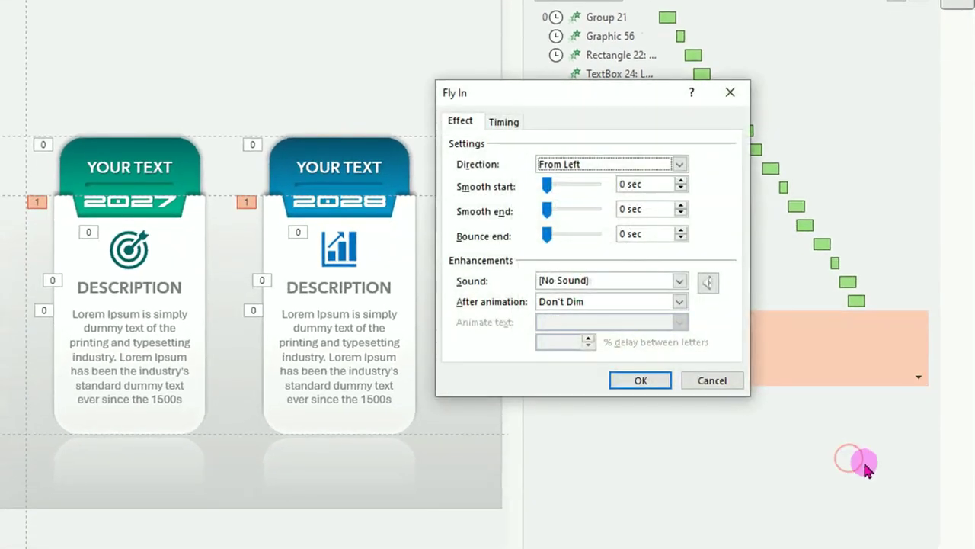
left_click_drag(536, 238, 581, 237)
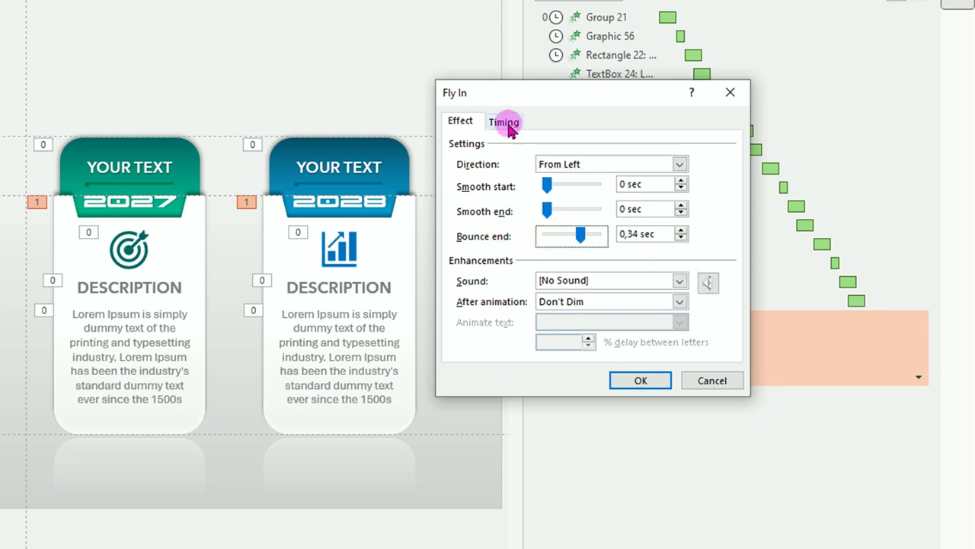
left_click(505, 123)
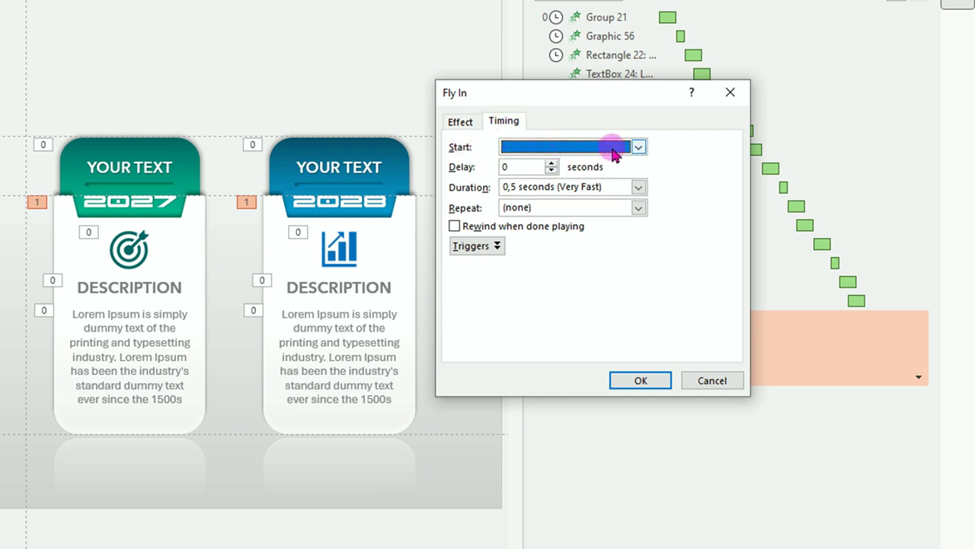
left_click(639, 147)
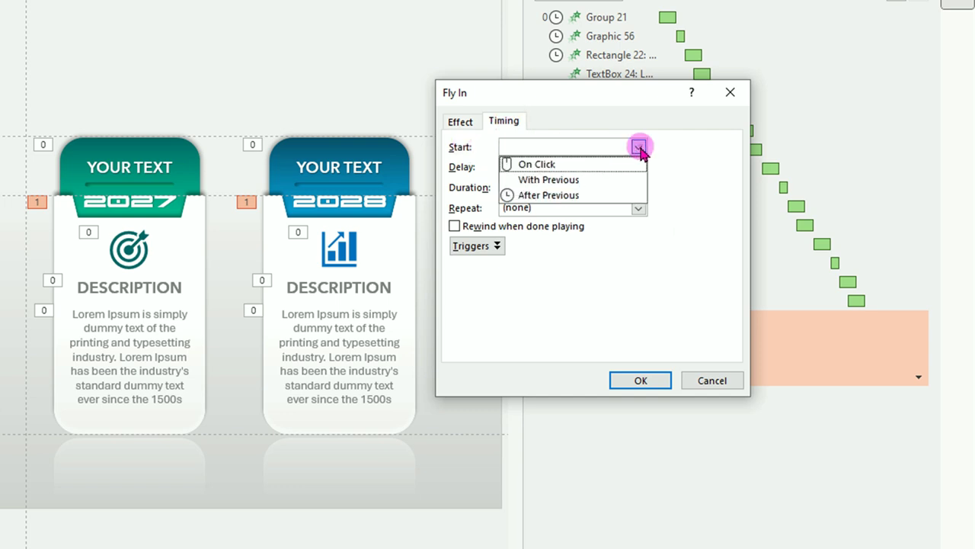
left_click(593, 178)
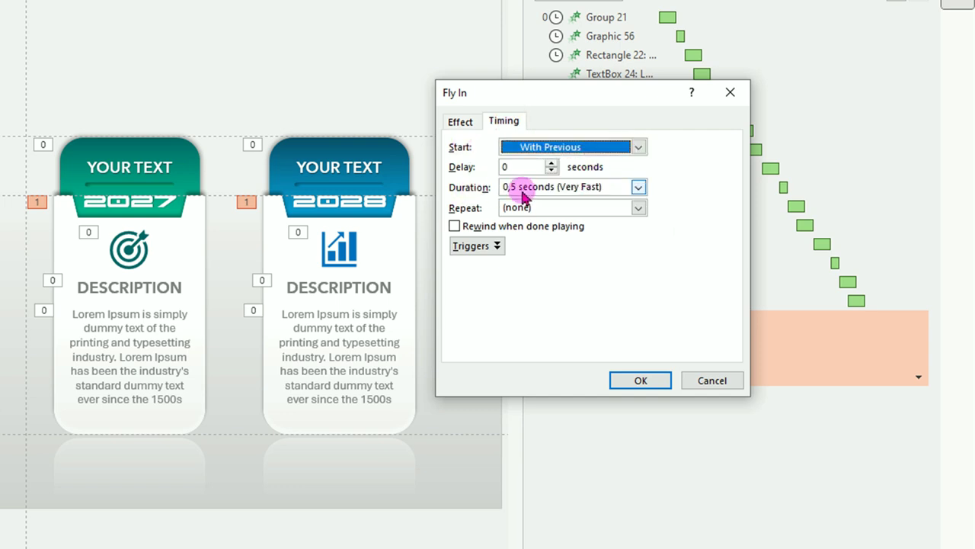
left_click(638, 189)
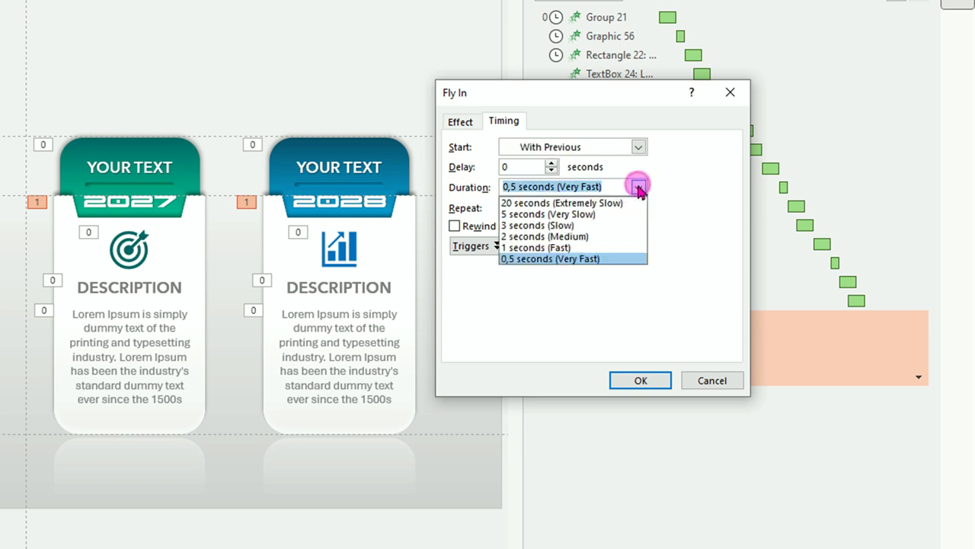
left_click(564, 226)
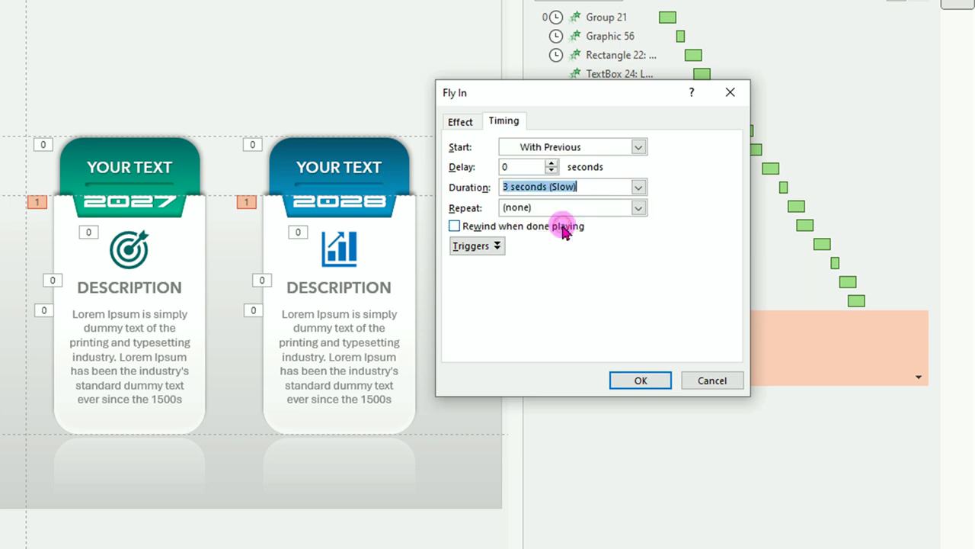
left_click(637, 381)
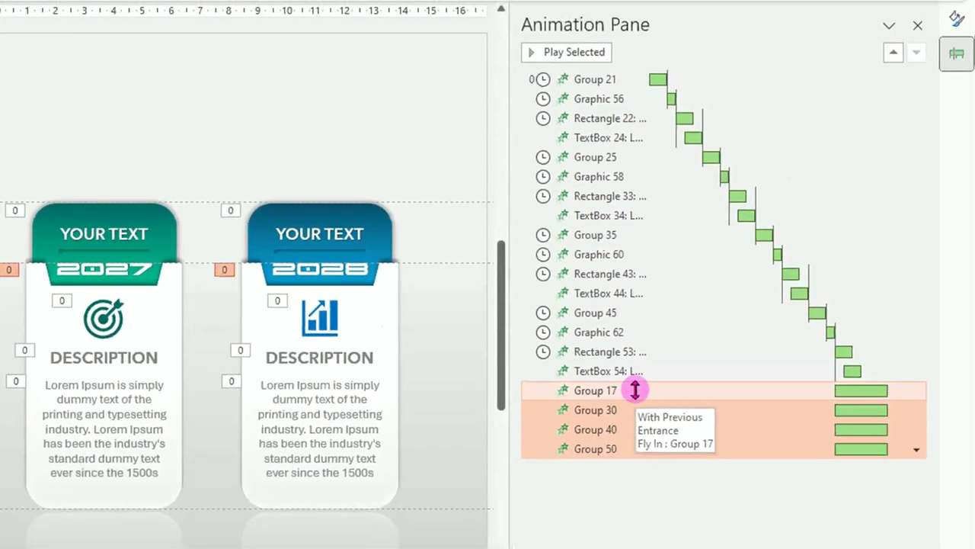
- Move the card animations above Group 21, then make Group 21 and Group 25 start On Click
left_click_drag(636, 390, 628, 144)
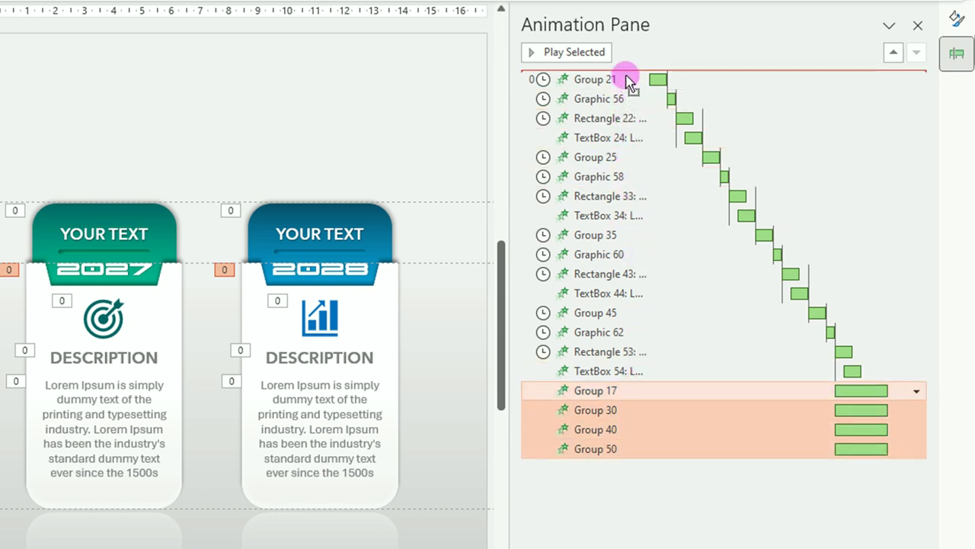
left_click_drag(629, 144, 625, 76)
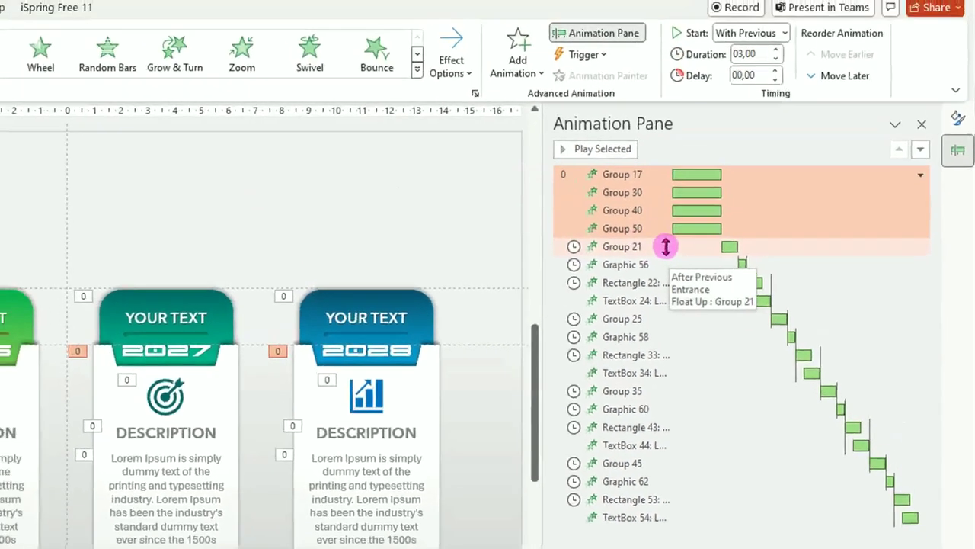
left_click(665, 246)
left_click(784, 38)
left_click(764, 61)
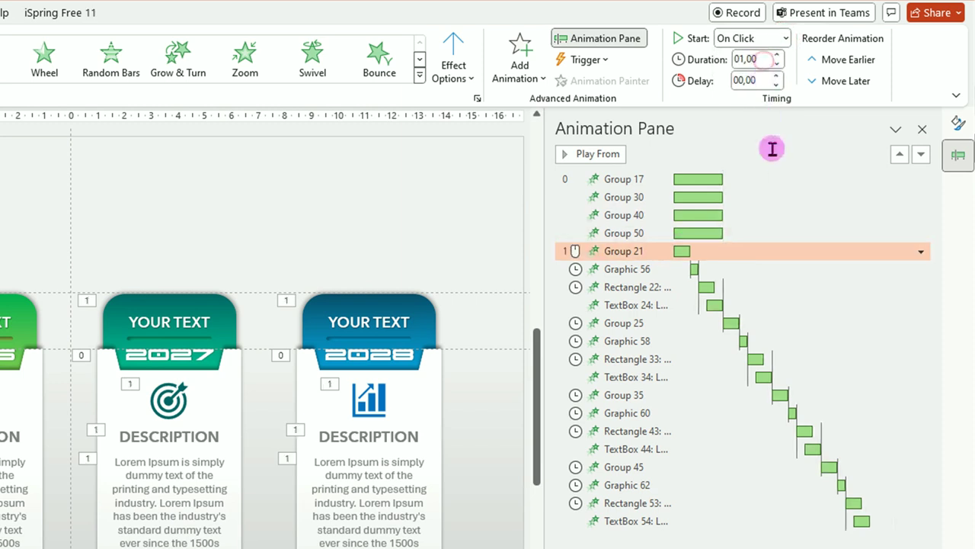
left_click(682, 326)
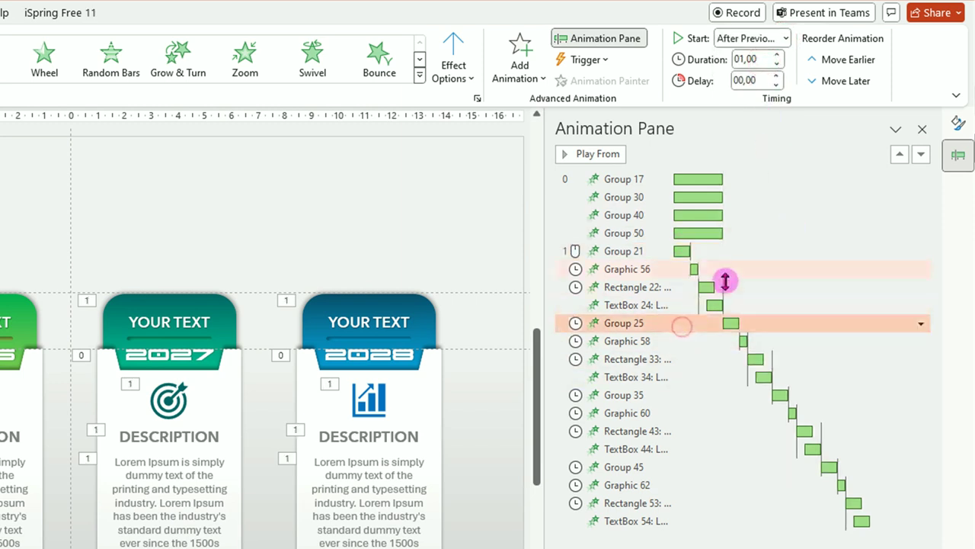
left_click(21, 311)
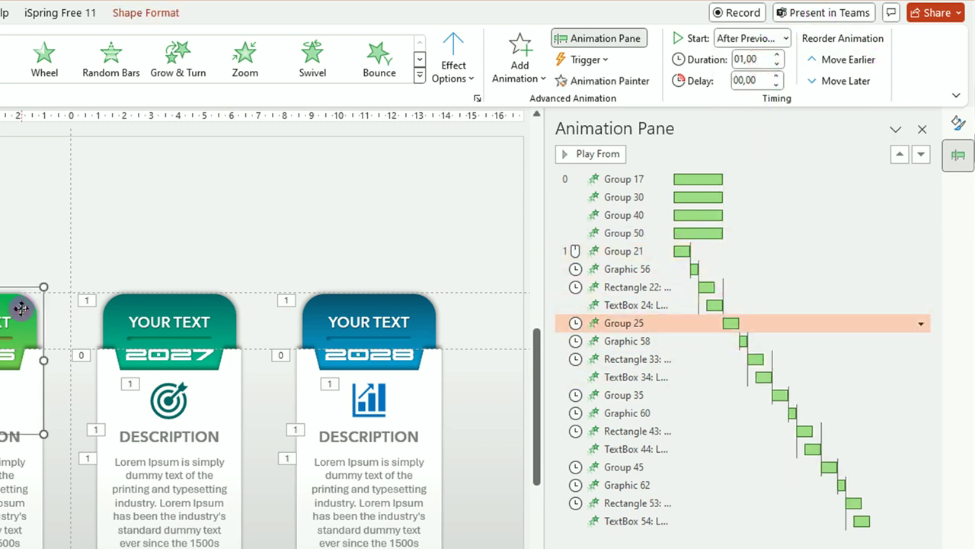
left_click(787, 39)
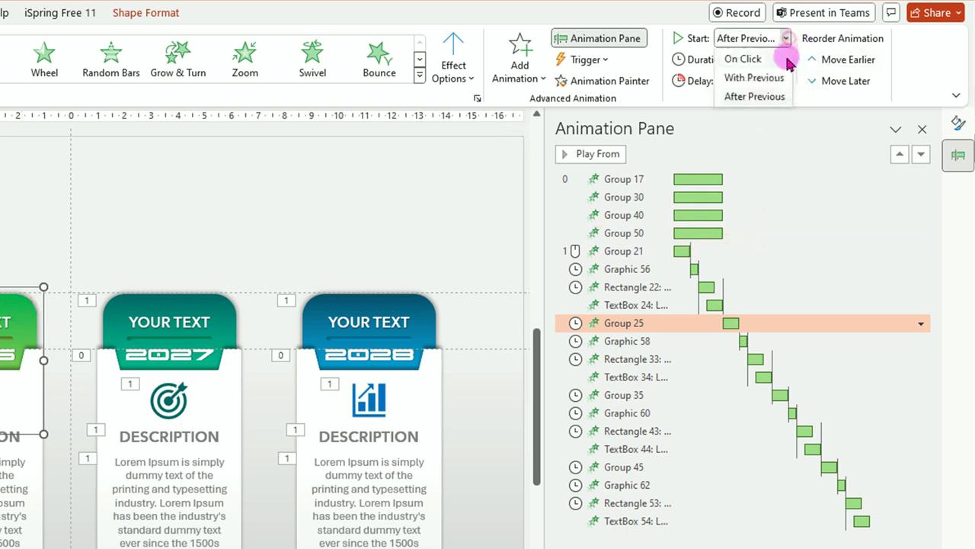
left_click(755, 61)
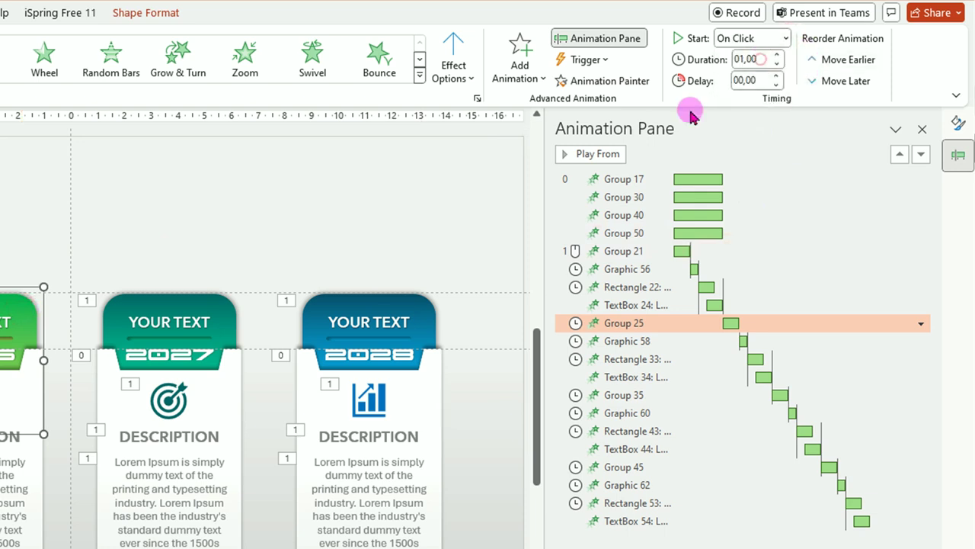
- Make the 2027 and 2028 card groups each start On Click, then deselect
left_click(218, 306)
left_click(787, 39)
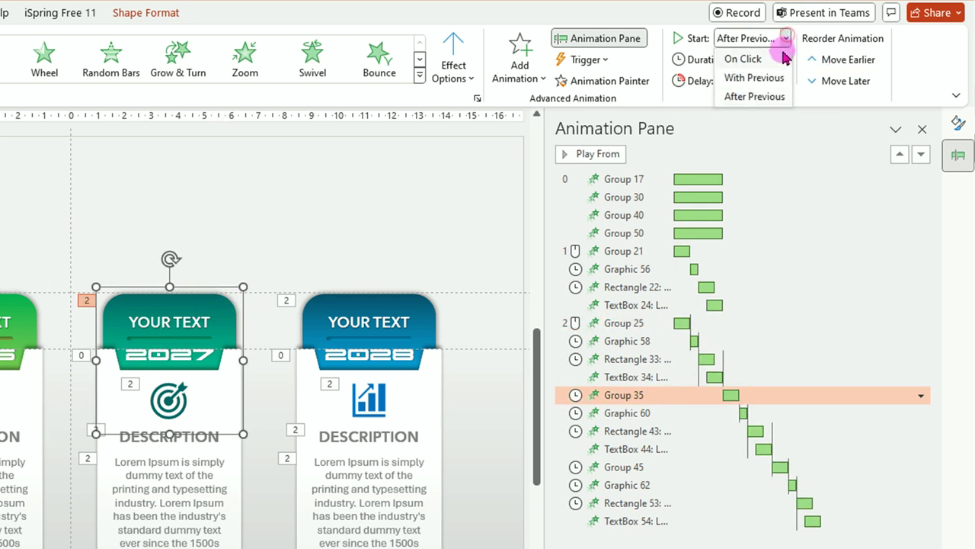
left_click(752, 59)
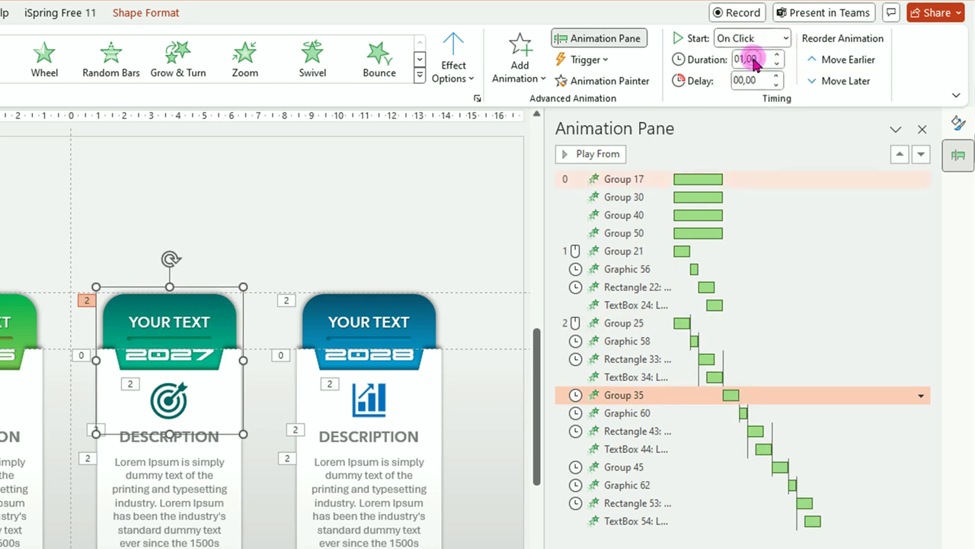
left_click(429, 305)
left_click(785, 40)
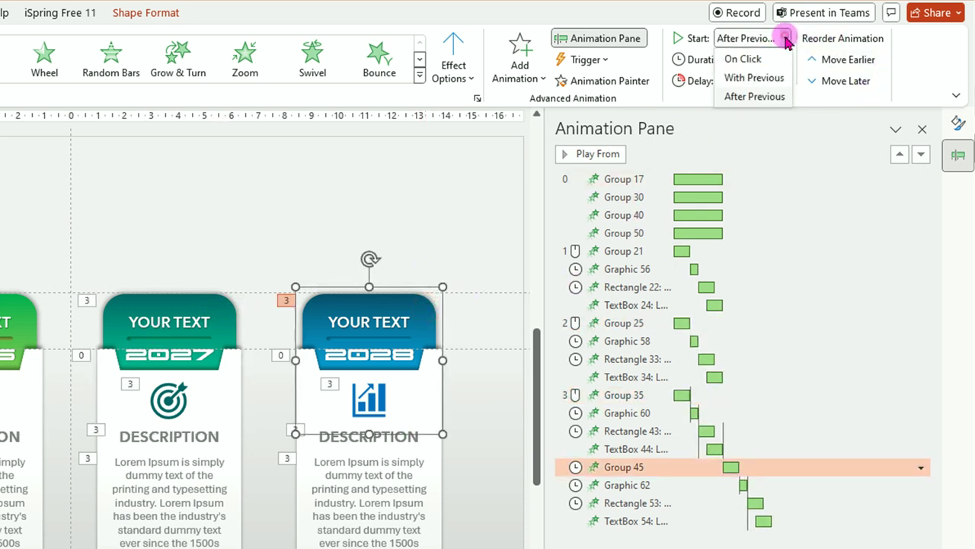
left_click(761, 61)
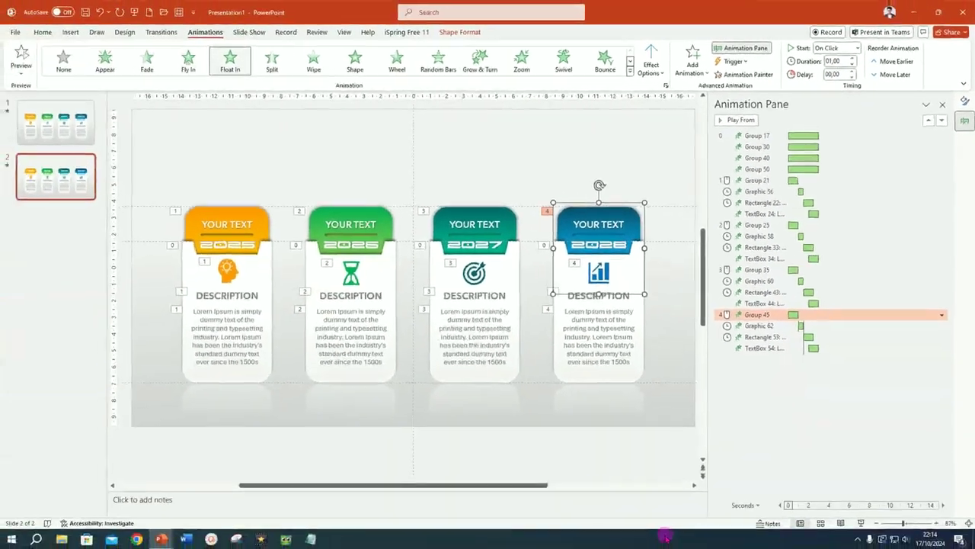
key("Escape")
left_click(864, 522)
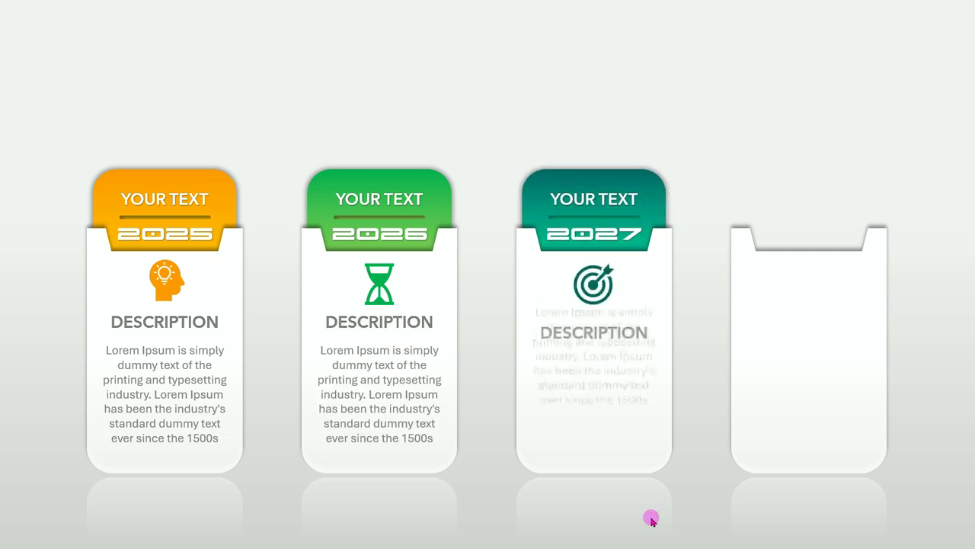
left_click(652, 521)
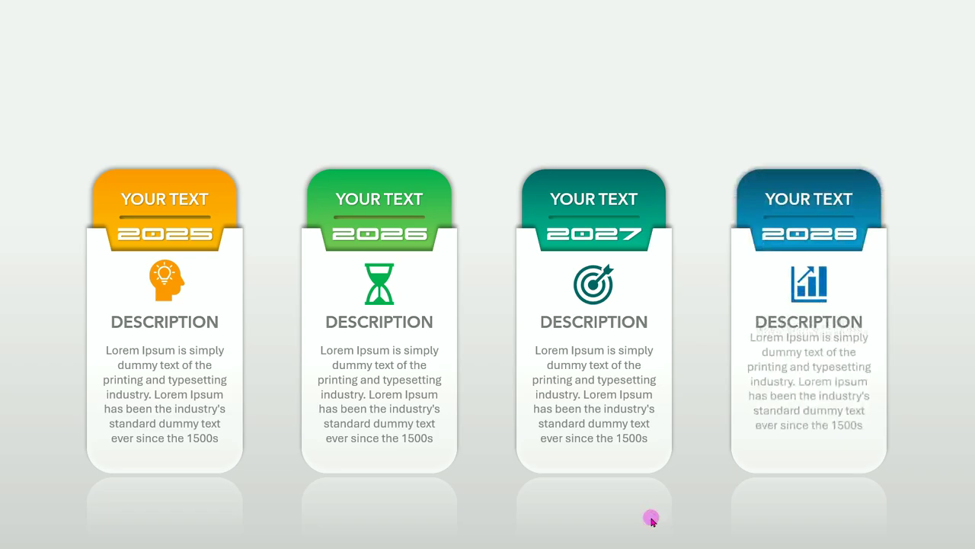
key("Escape")
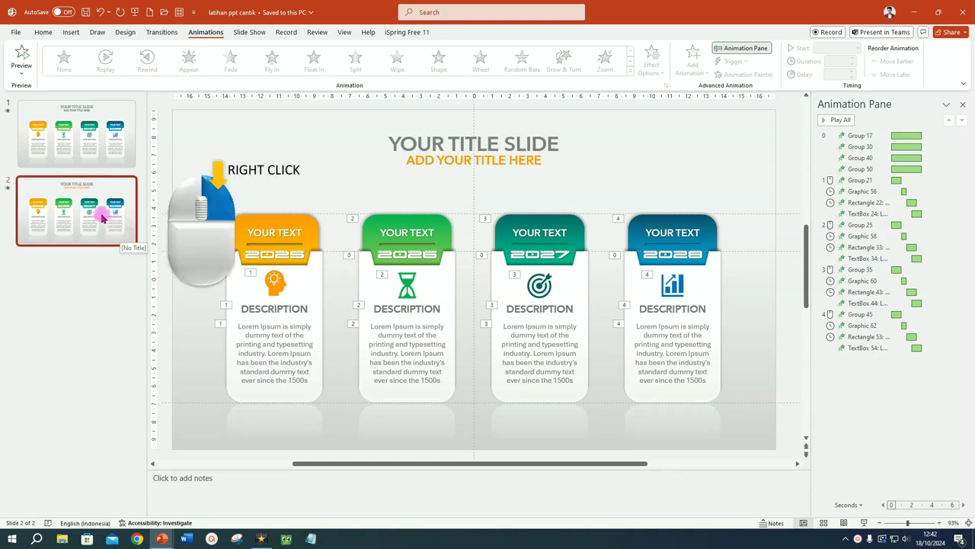
- Duplicate slide 2 into a third slide and select its first card group
right_click(102, 217)
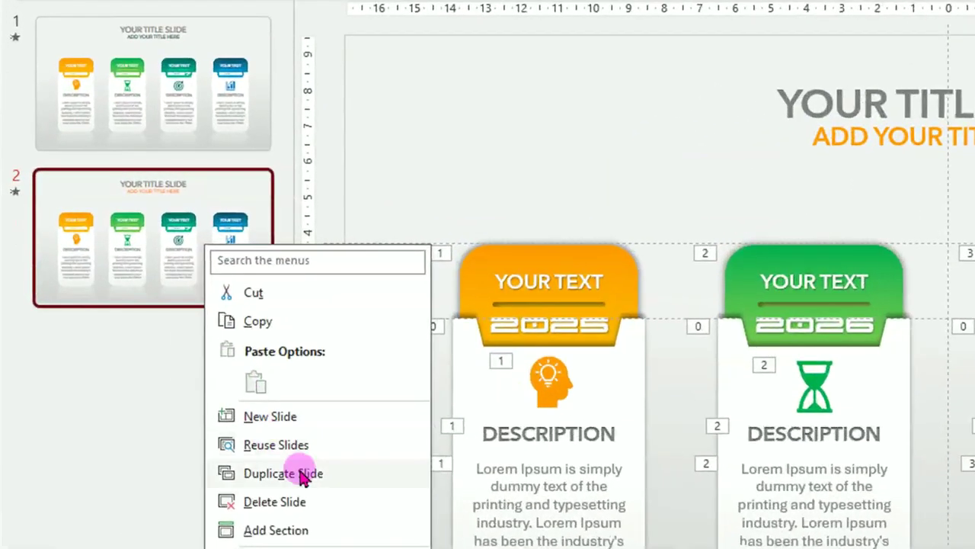
left_click(151, 329)
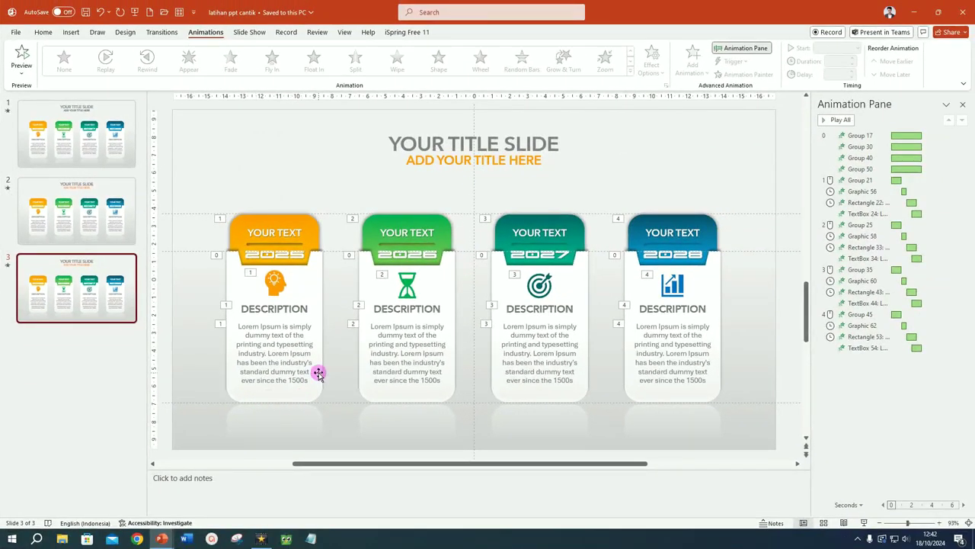
left_click(318, 373)
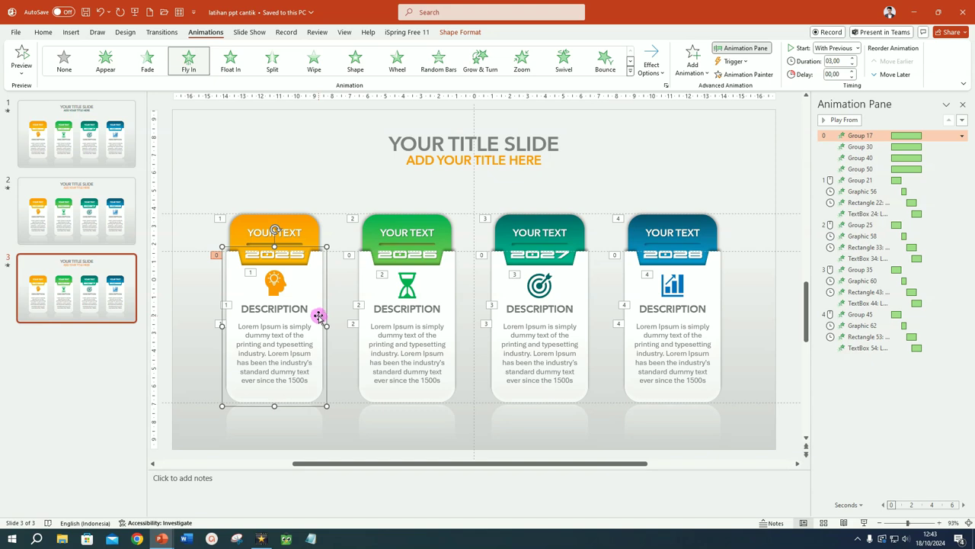
- In Format Shape, set the first card body's first gradient stop to orange and reposition it
left_click(318, 315)
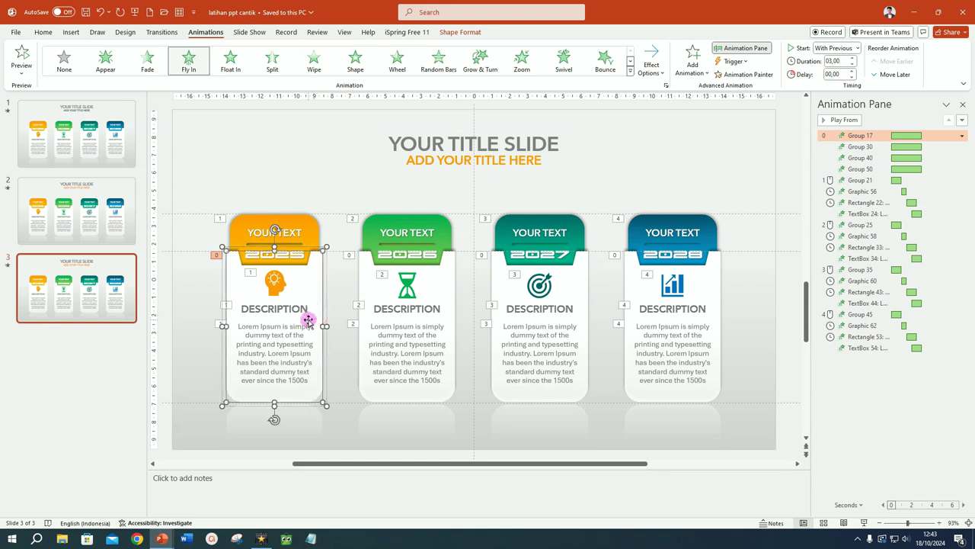
left_click_drag(453, 466, 317, 464)
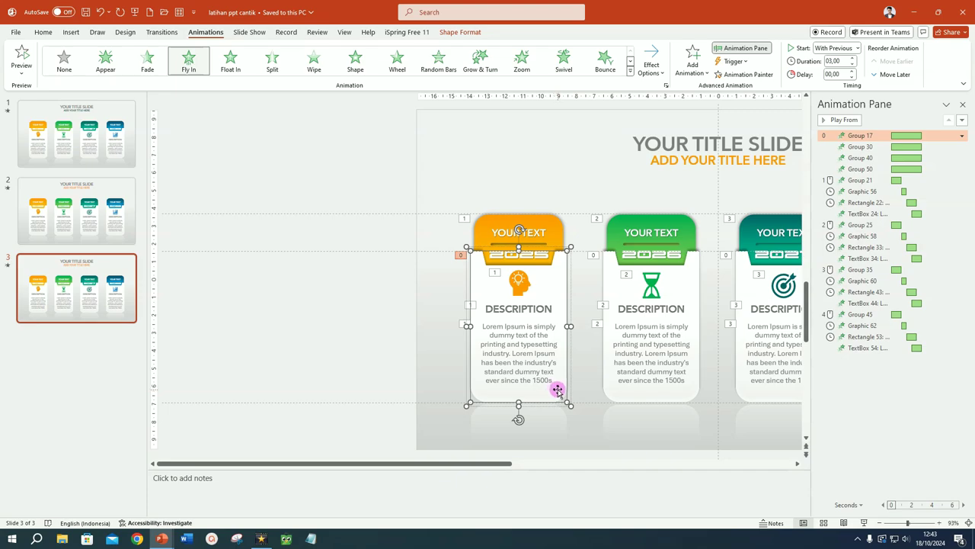
right_click(559, 289)
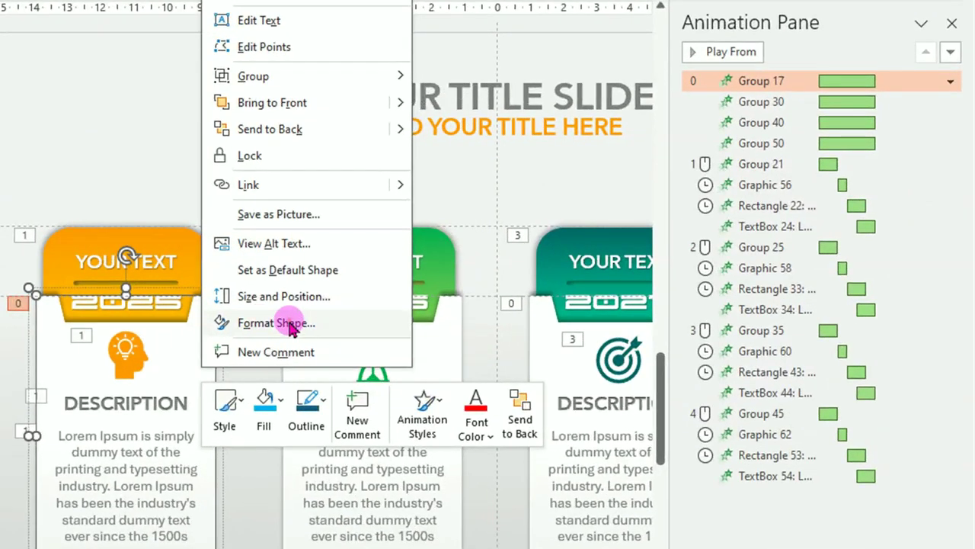
left_click(292, 328)
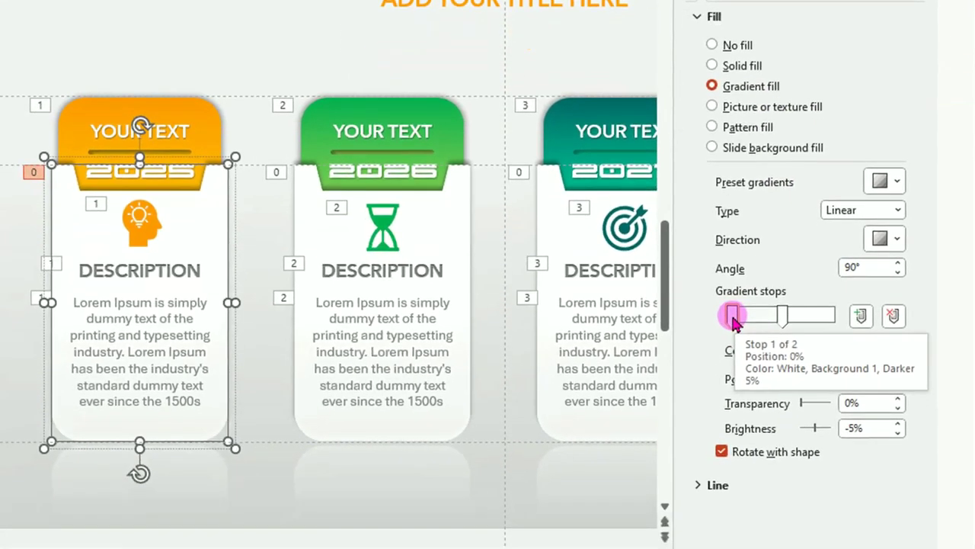
left_click(732, 315)
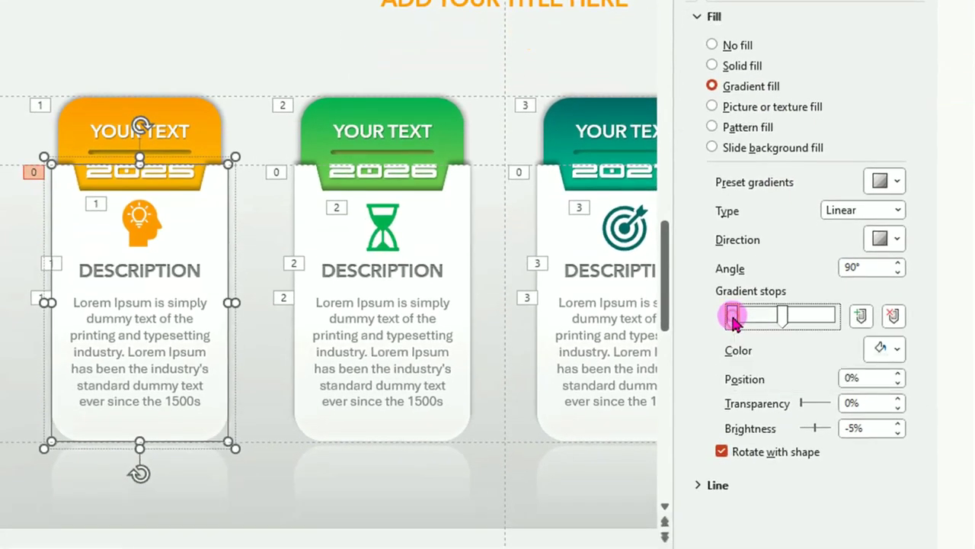
left_click(897, 351)
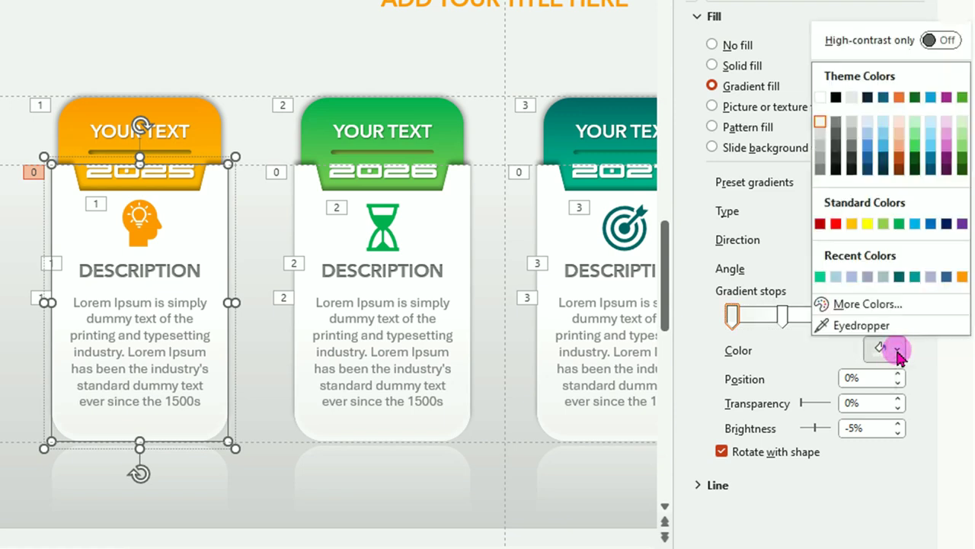
left_click(852, 224)
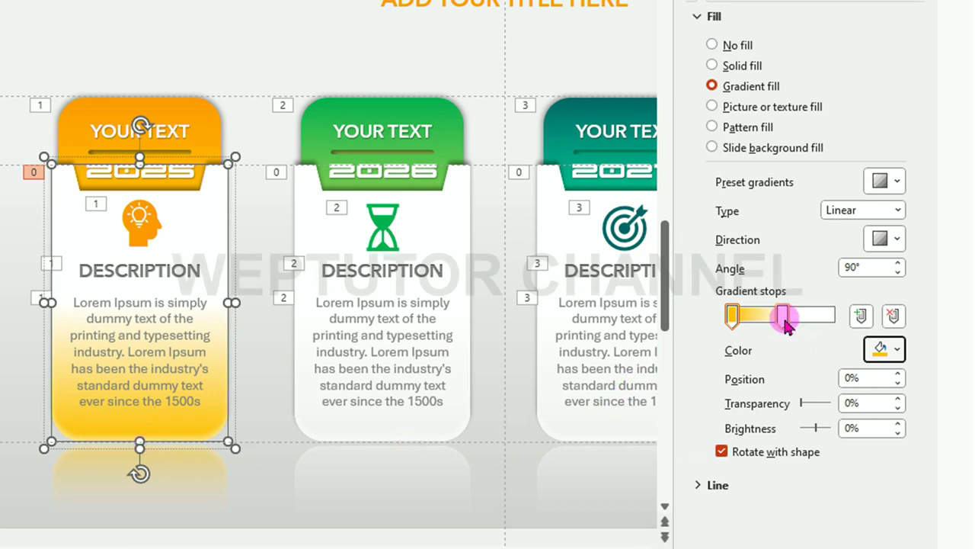
left_click_drag(786, 324, 746, 323)
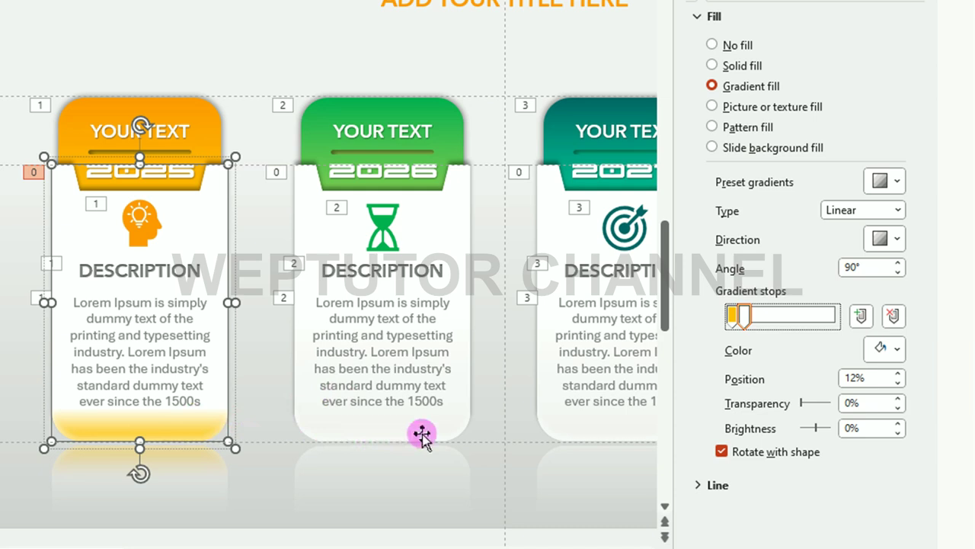
- Select the white body shape of the second, green card
left_click(461, 244)
left_click(460, 245)
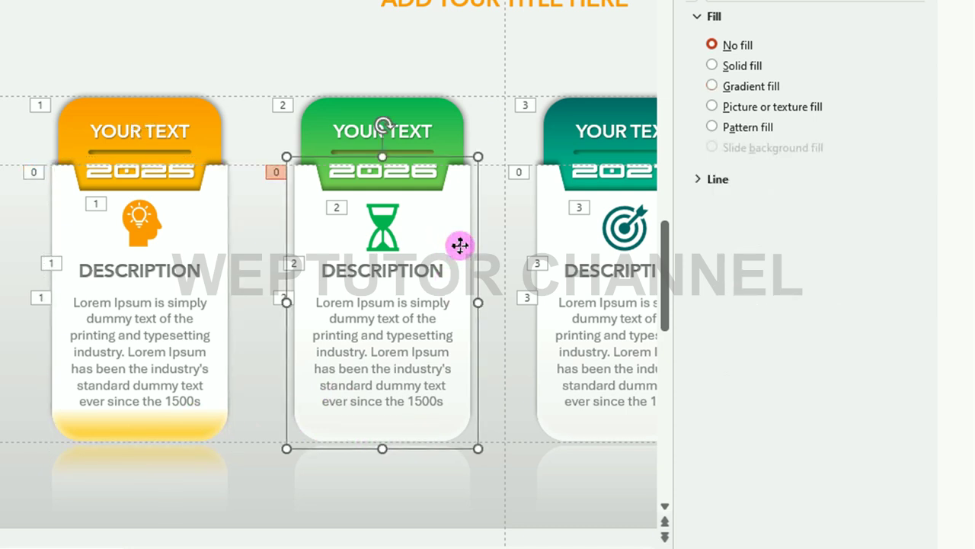
left_click(460, 245)
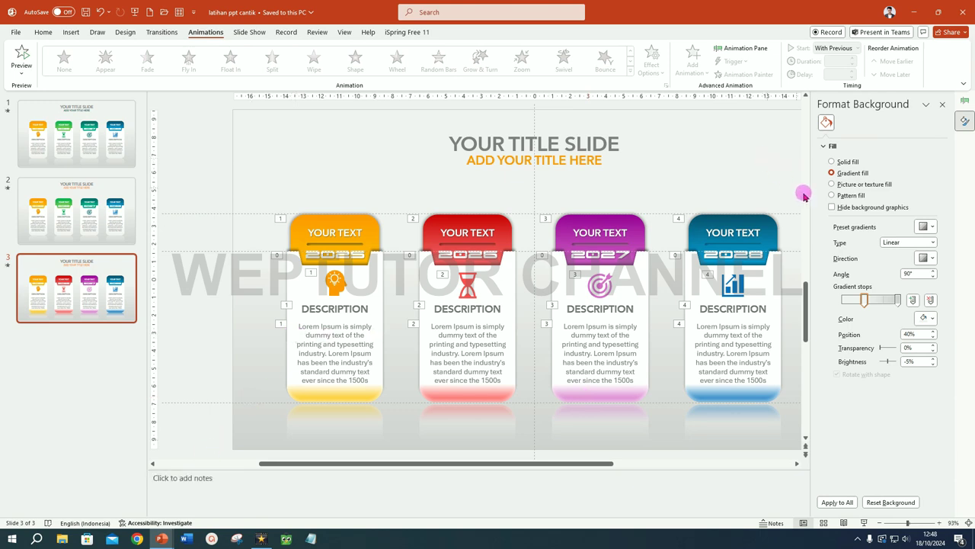
- Make the background's right gradient stop light blue, then play the slide show from slide 3
left_click(899, 300)
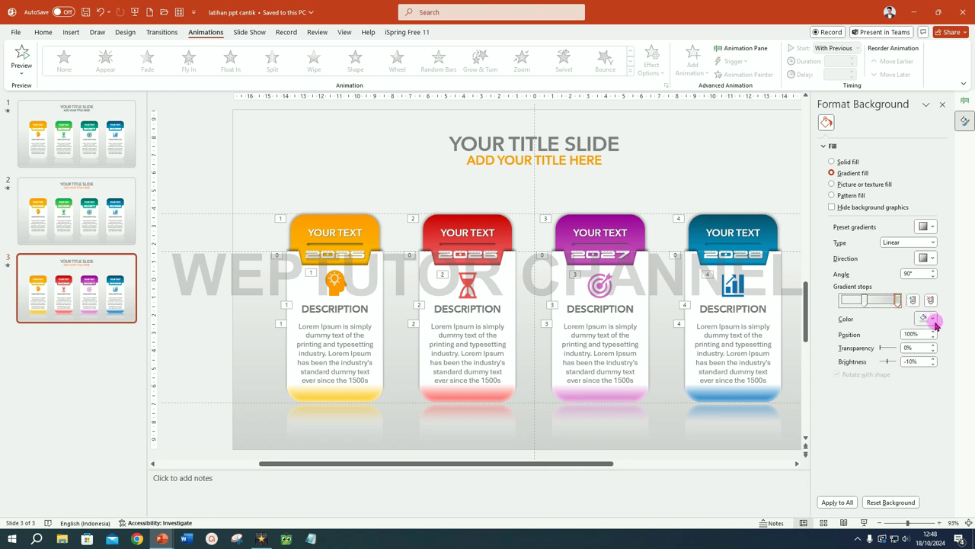
left_click(934, 319)
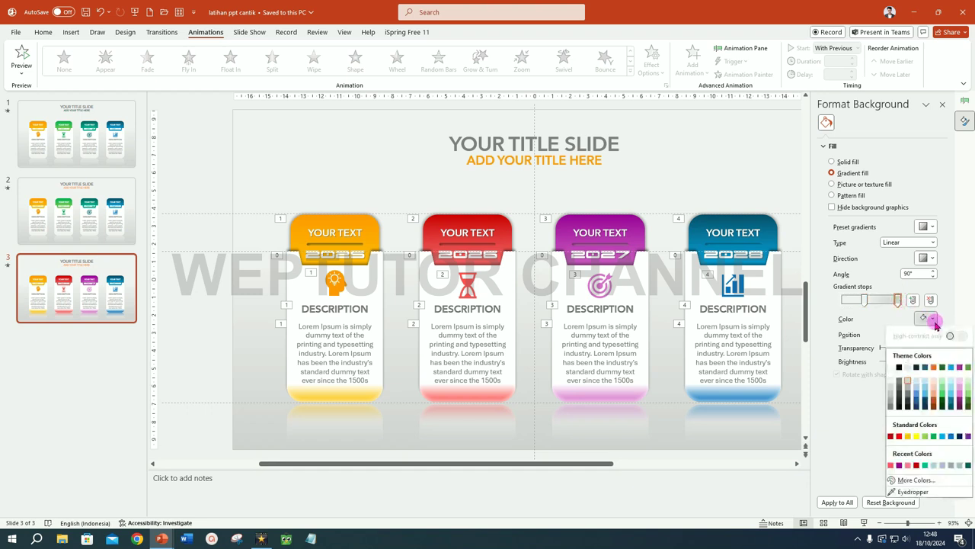
left_click(917, 389)
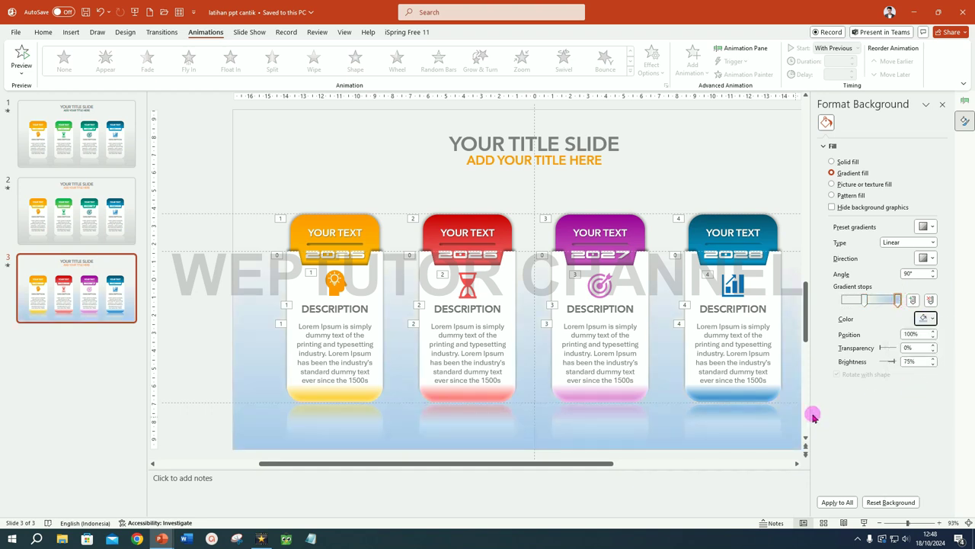
left_click(531, 439)
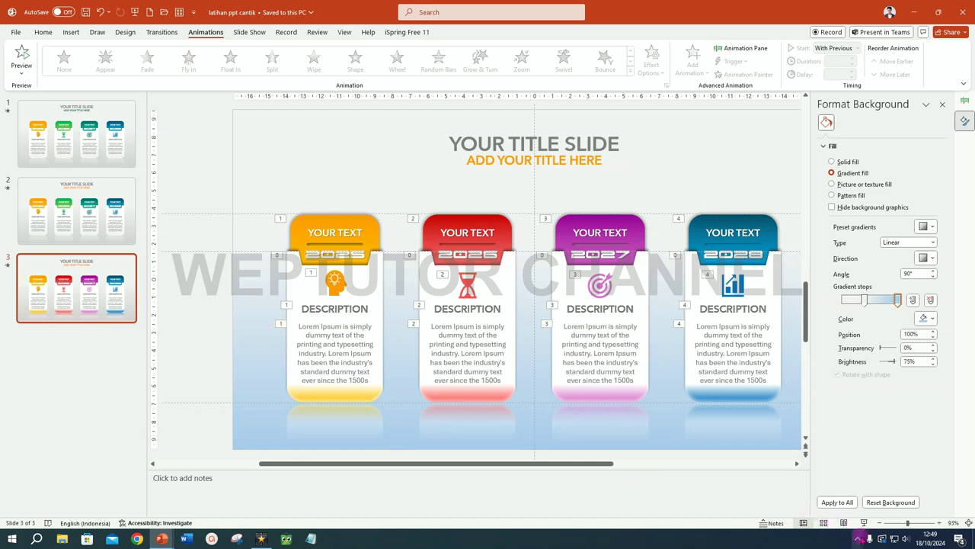
left_click(864, 522)
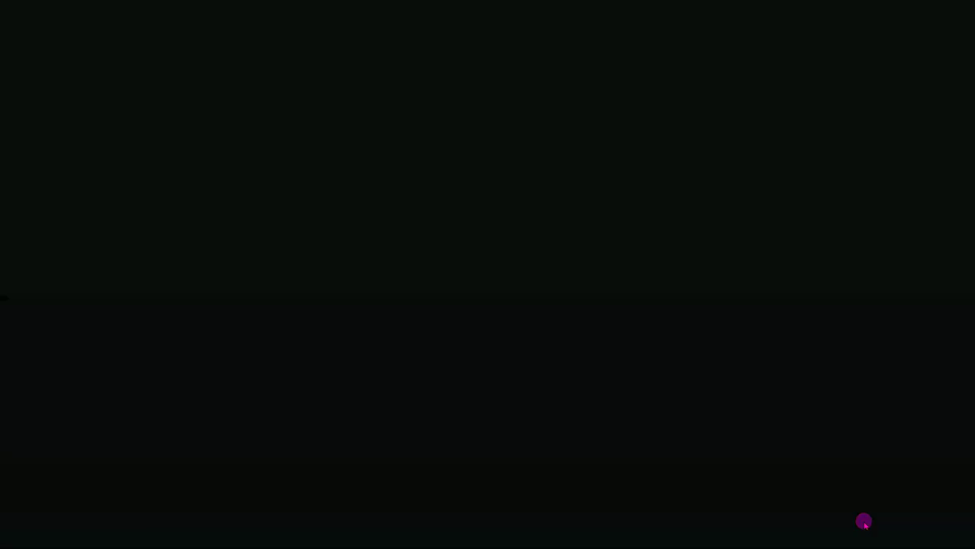